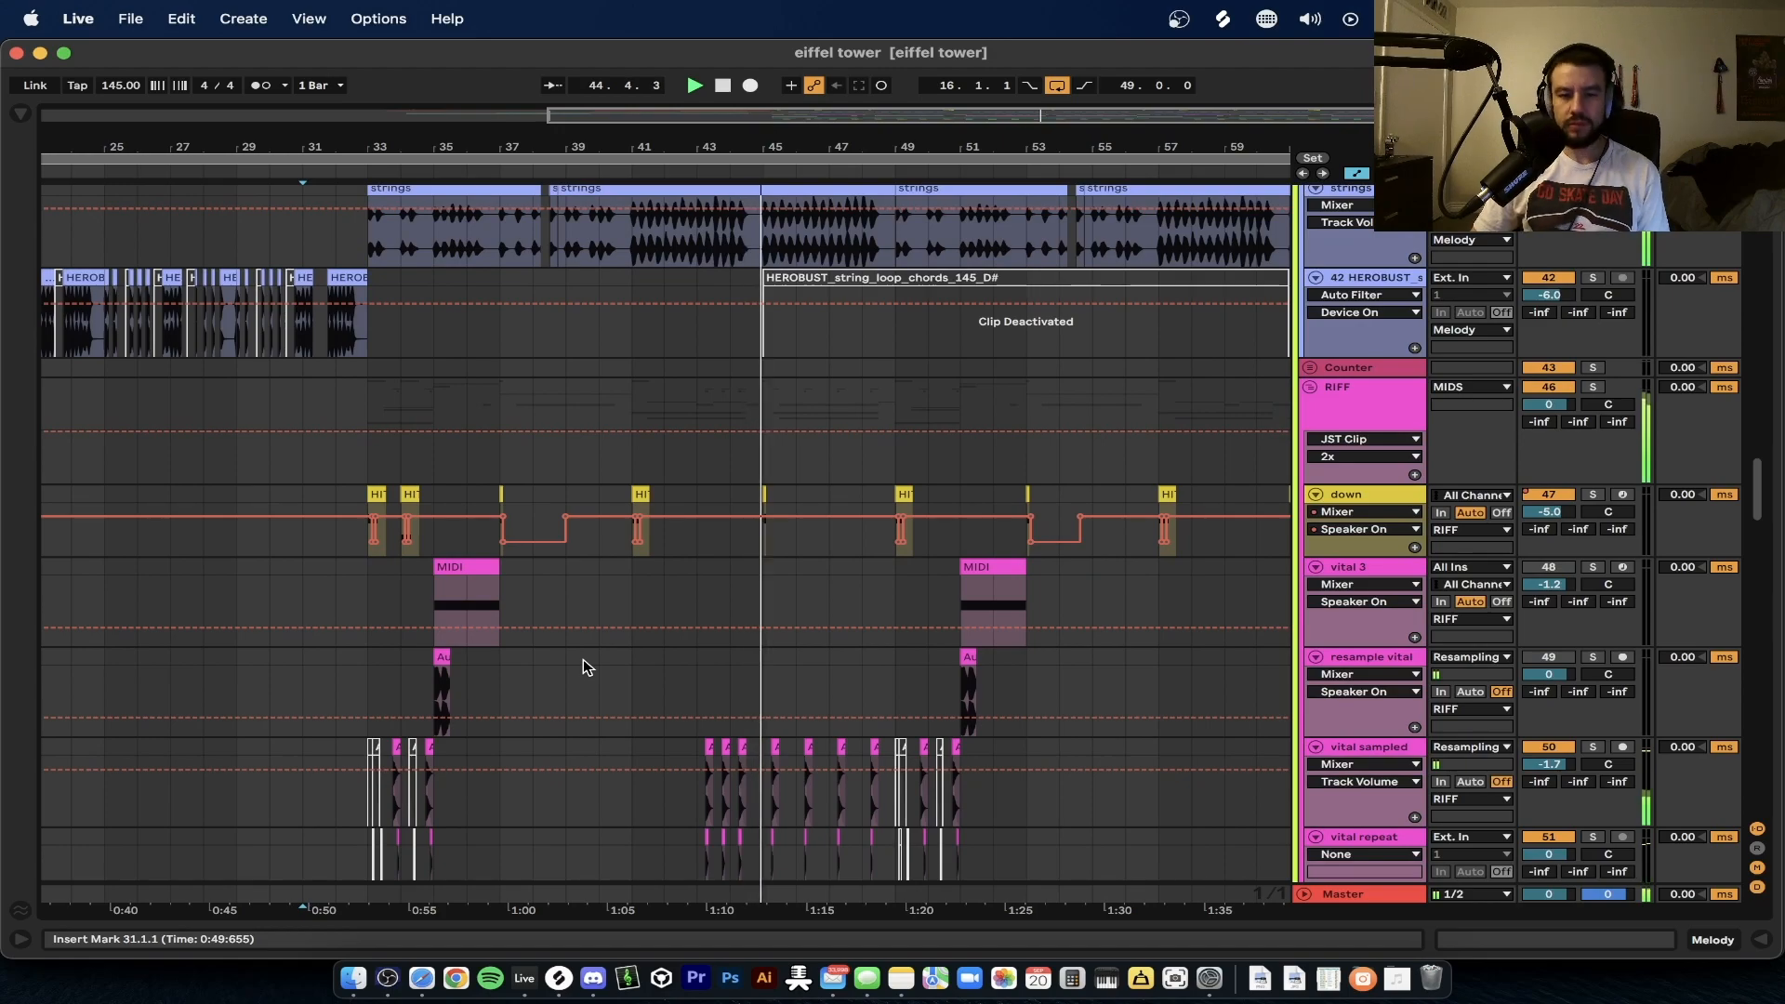
Step: Follow the playing arrangement and select bars 35 to 65 on the strings track
scroll(586, 666, "up", 2)
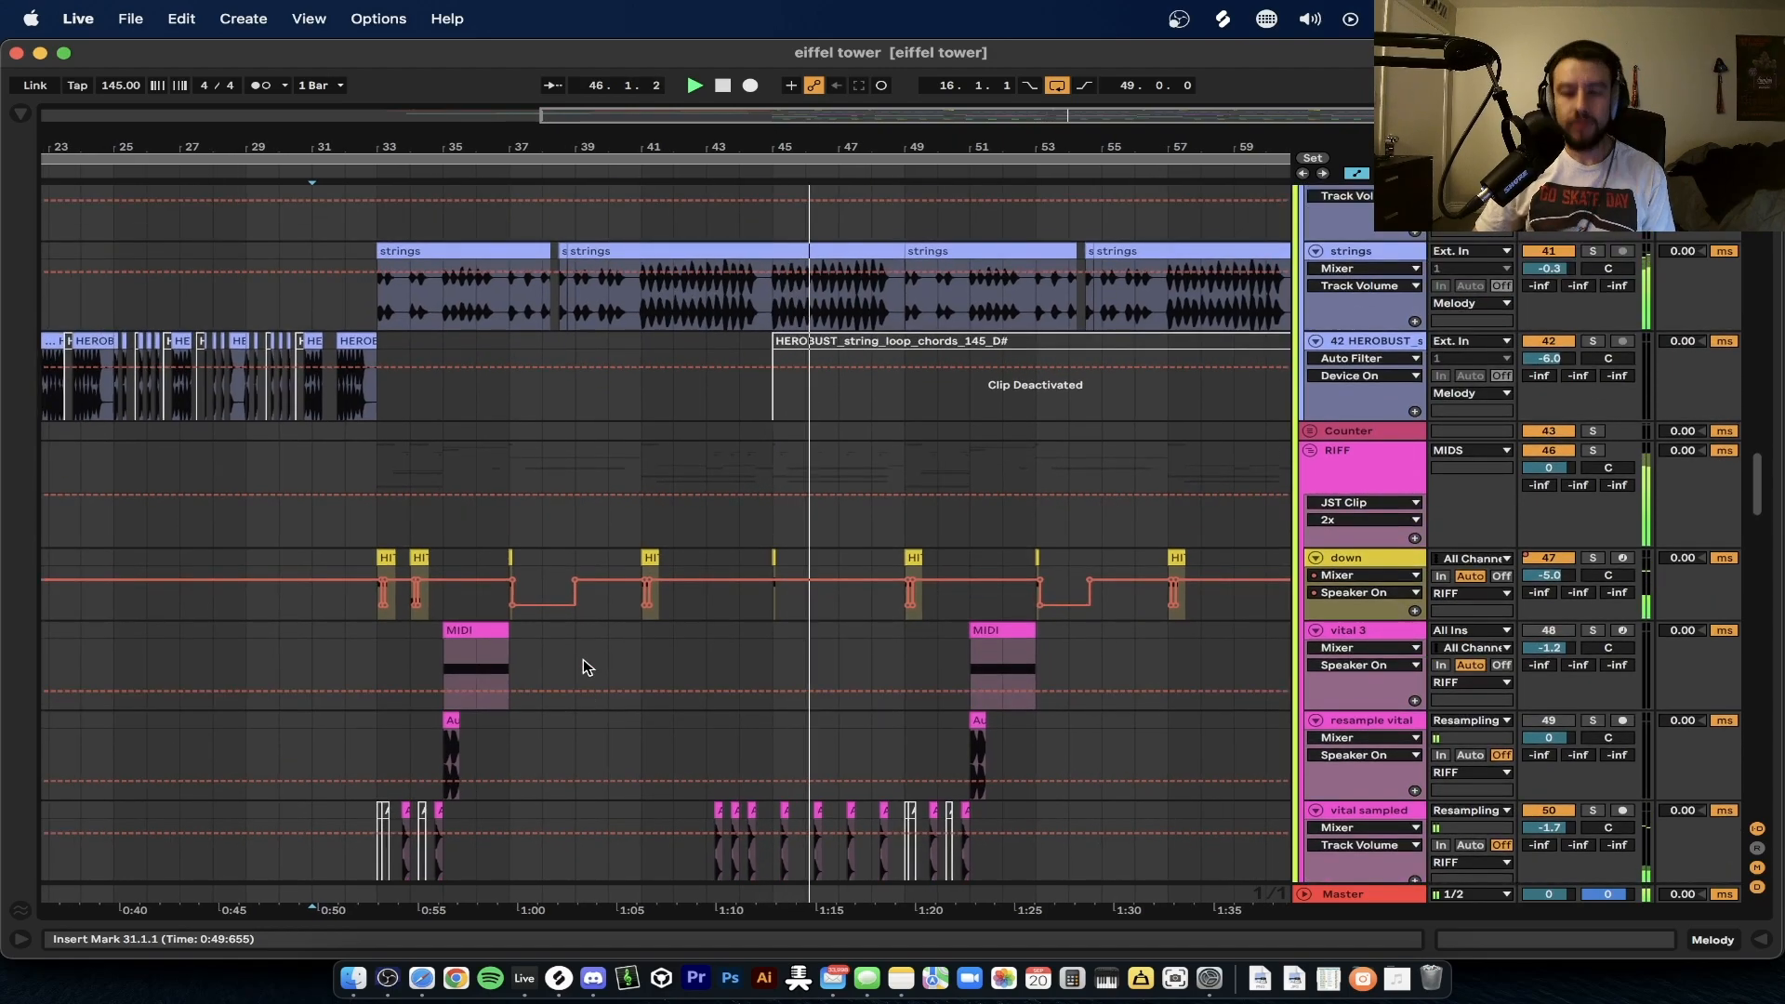
scroll(585, 667, "down", 2)
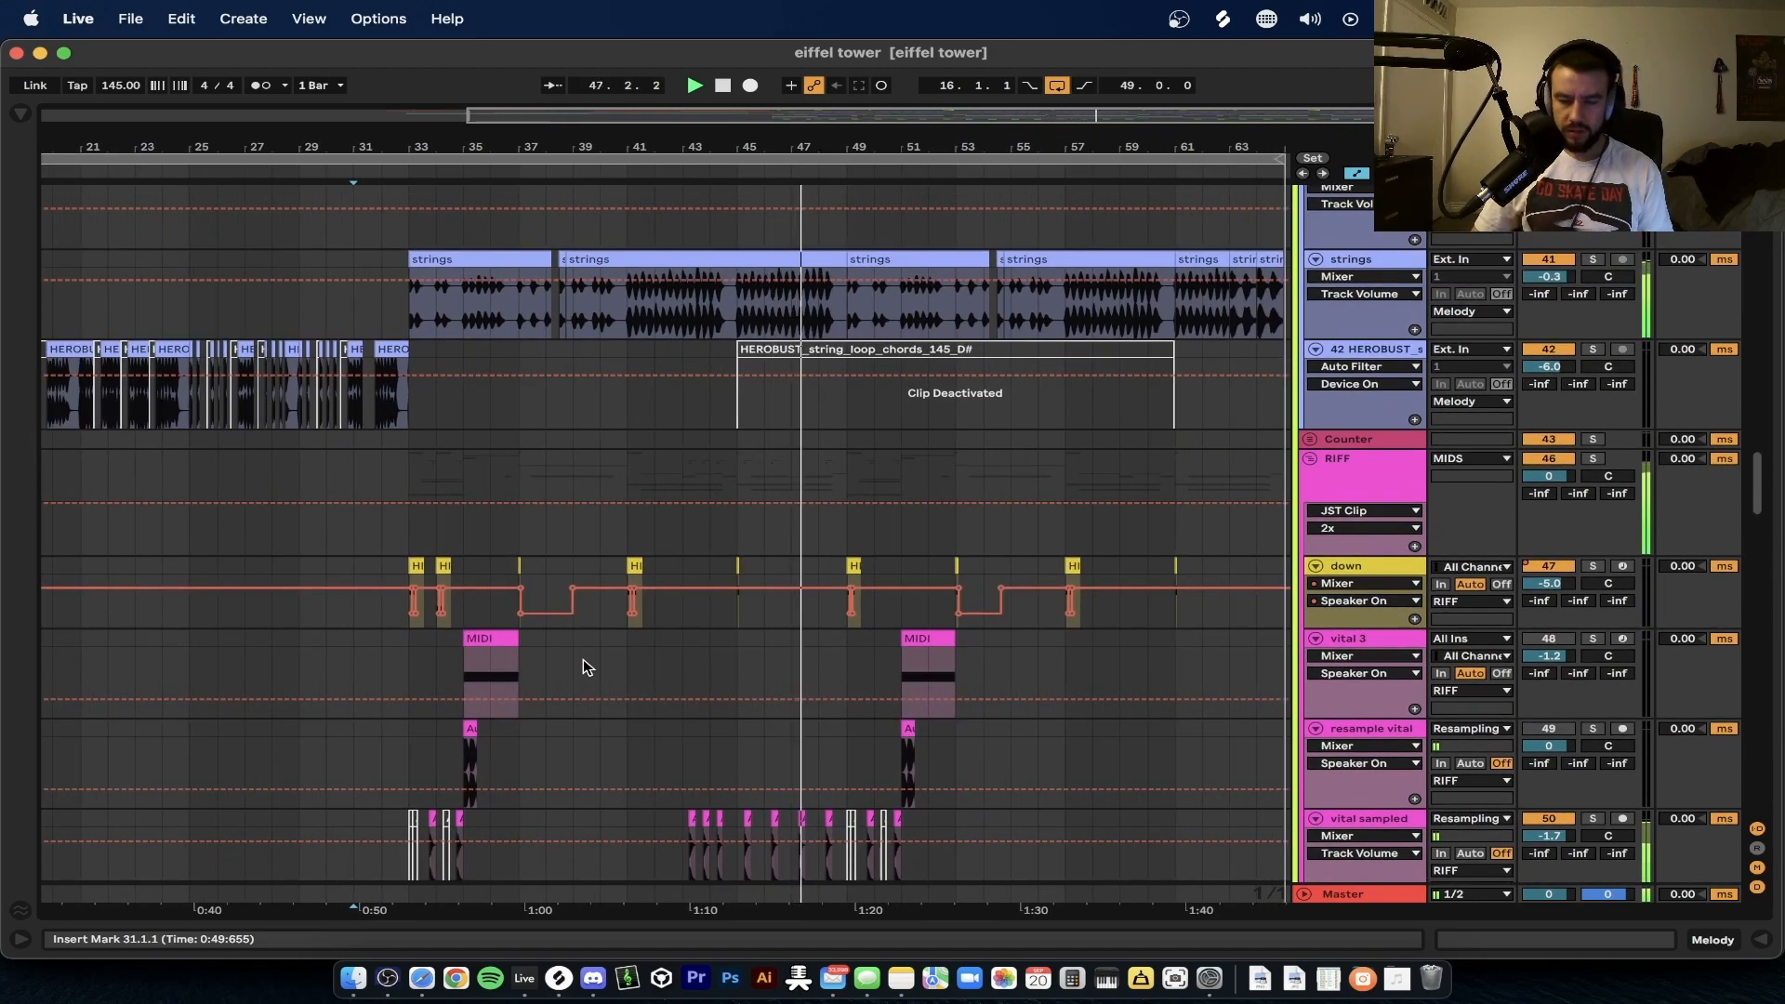
scroll(586, 666, "down", 3)
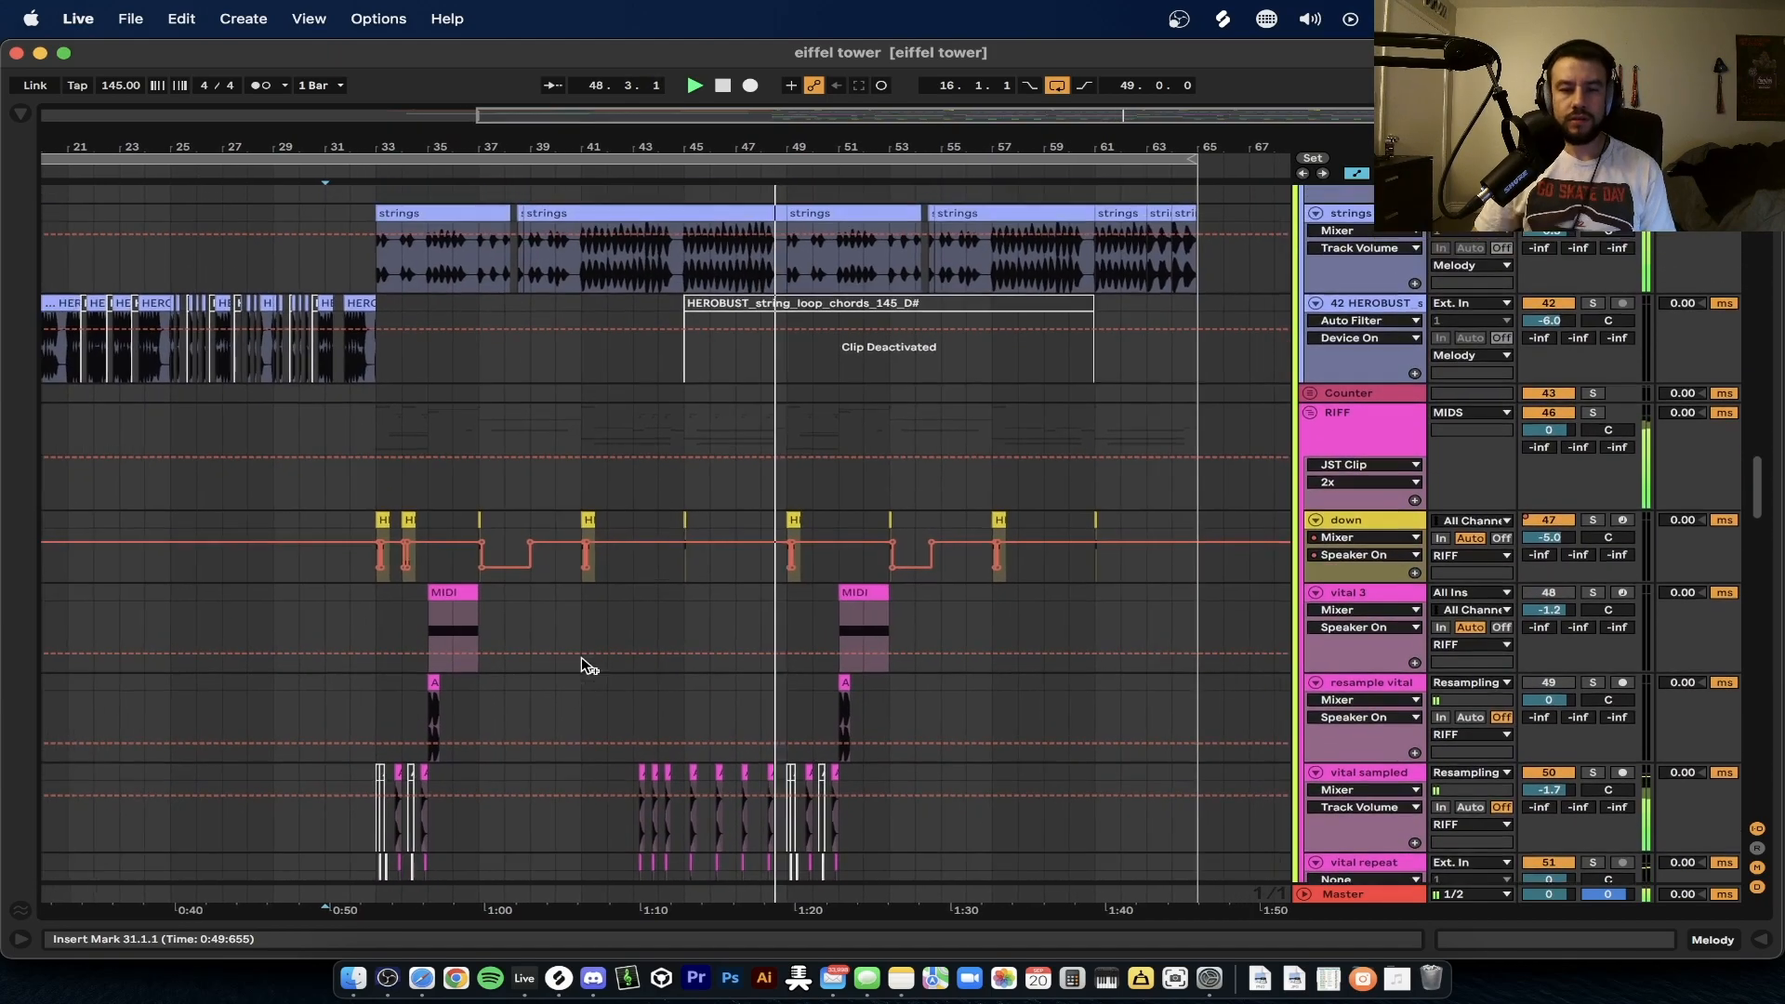
scroll(586, 666, "up", 1)
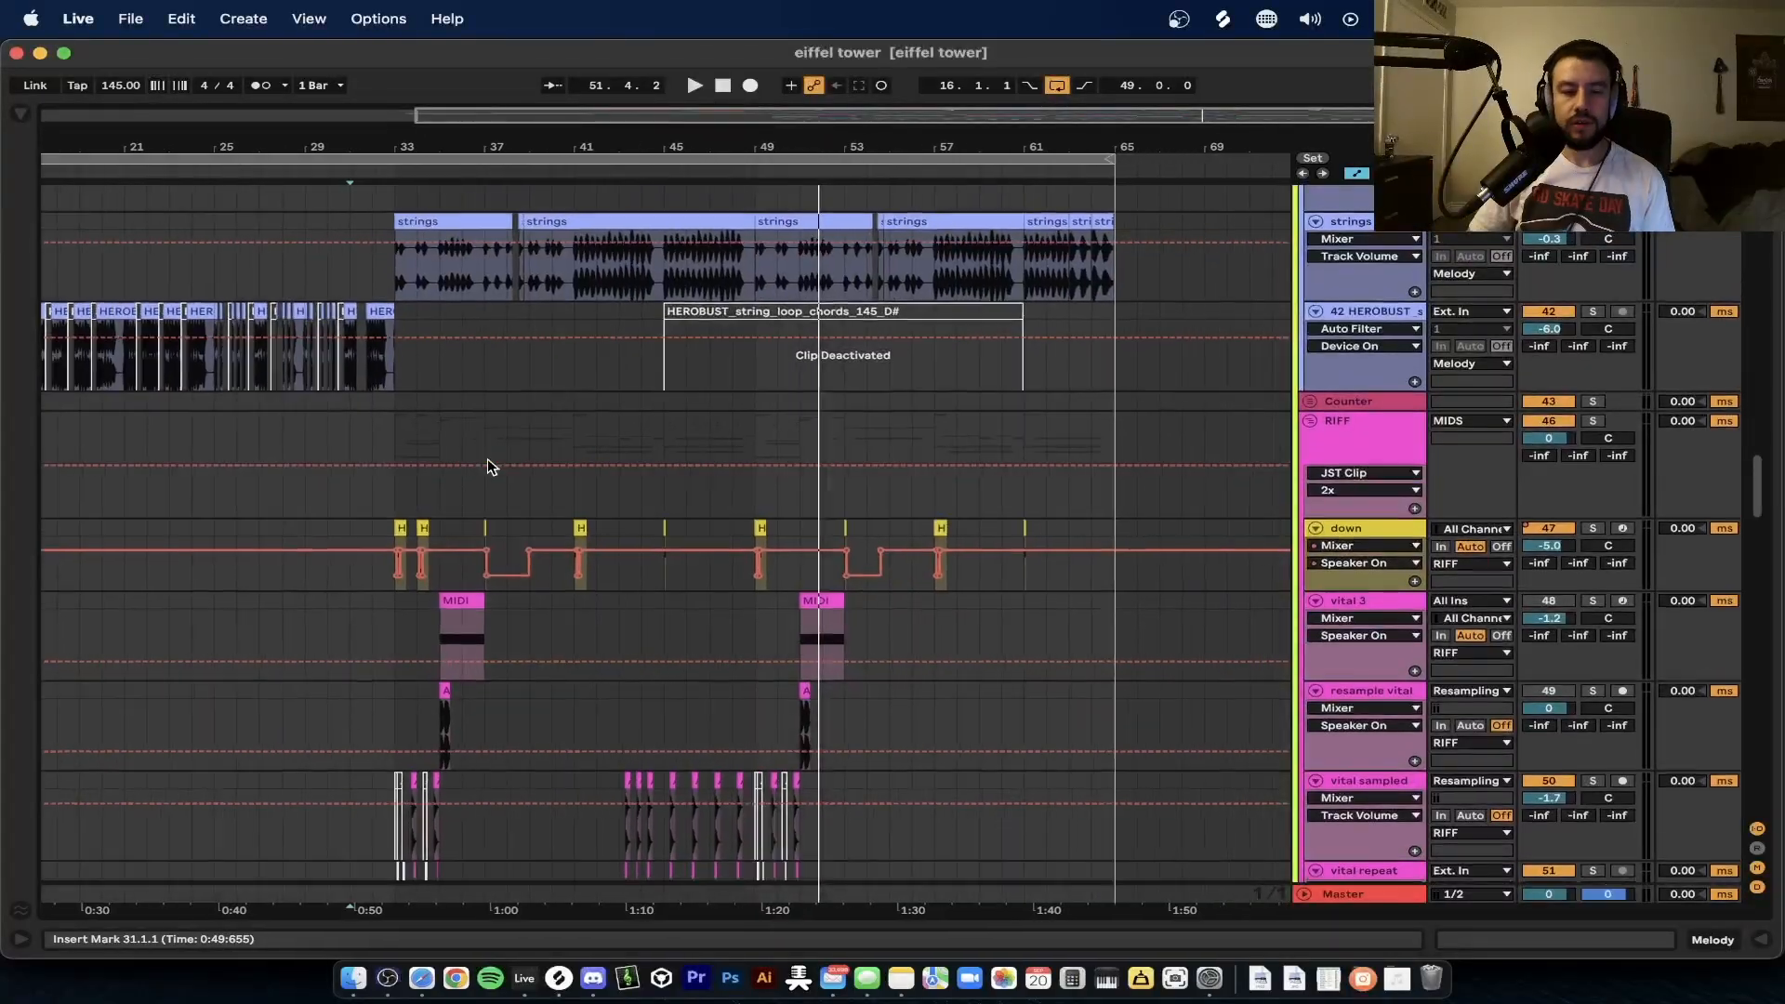
scroll(490, 465, "up", 3)
left_click_drag(1113, 452, 437, 437)
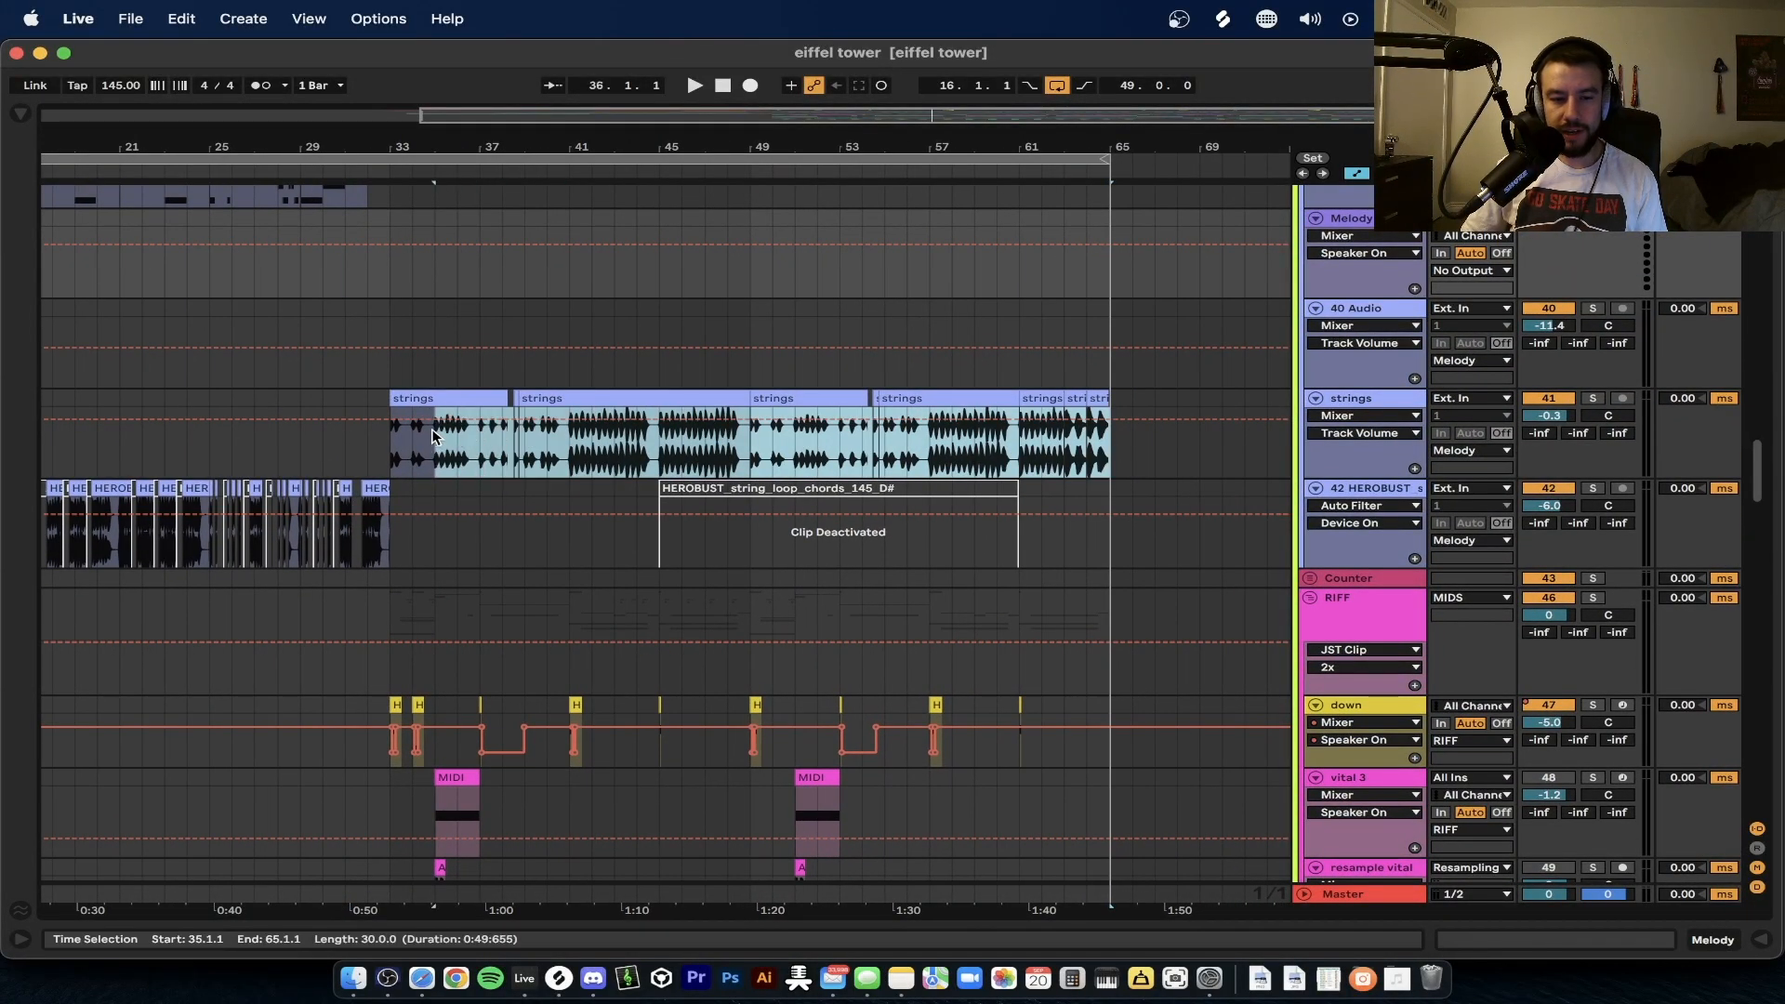
Step: Select bars 33 to 65 on the HEROBUST string loop track beneath the strings
scroll(390, 431, "up", 2)
left_click(386, 517)
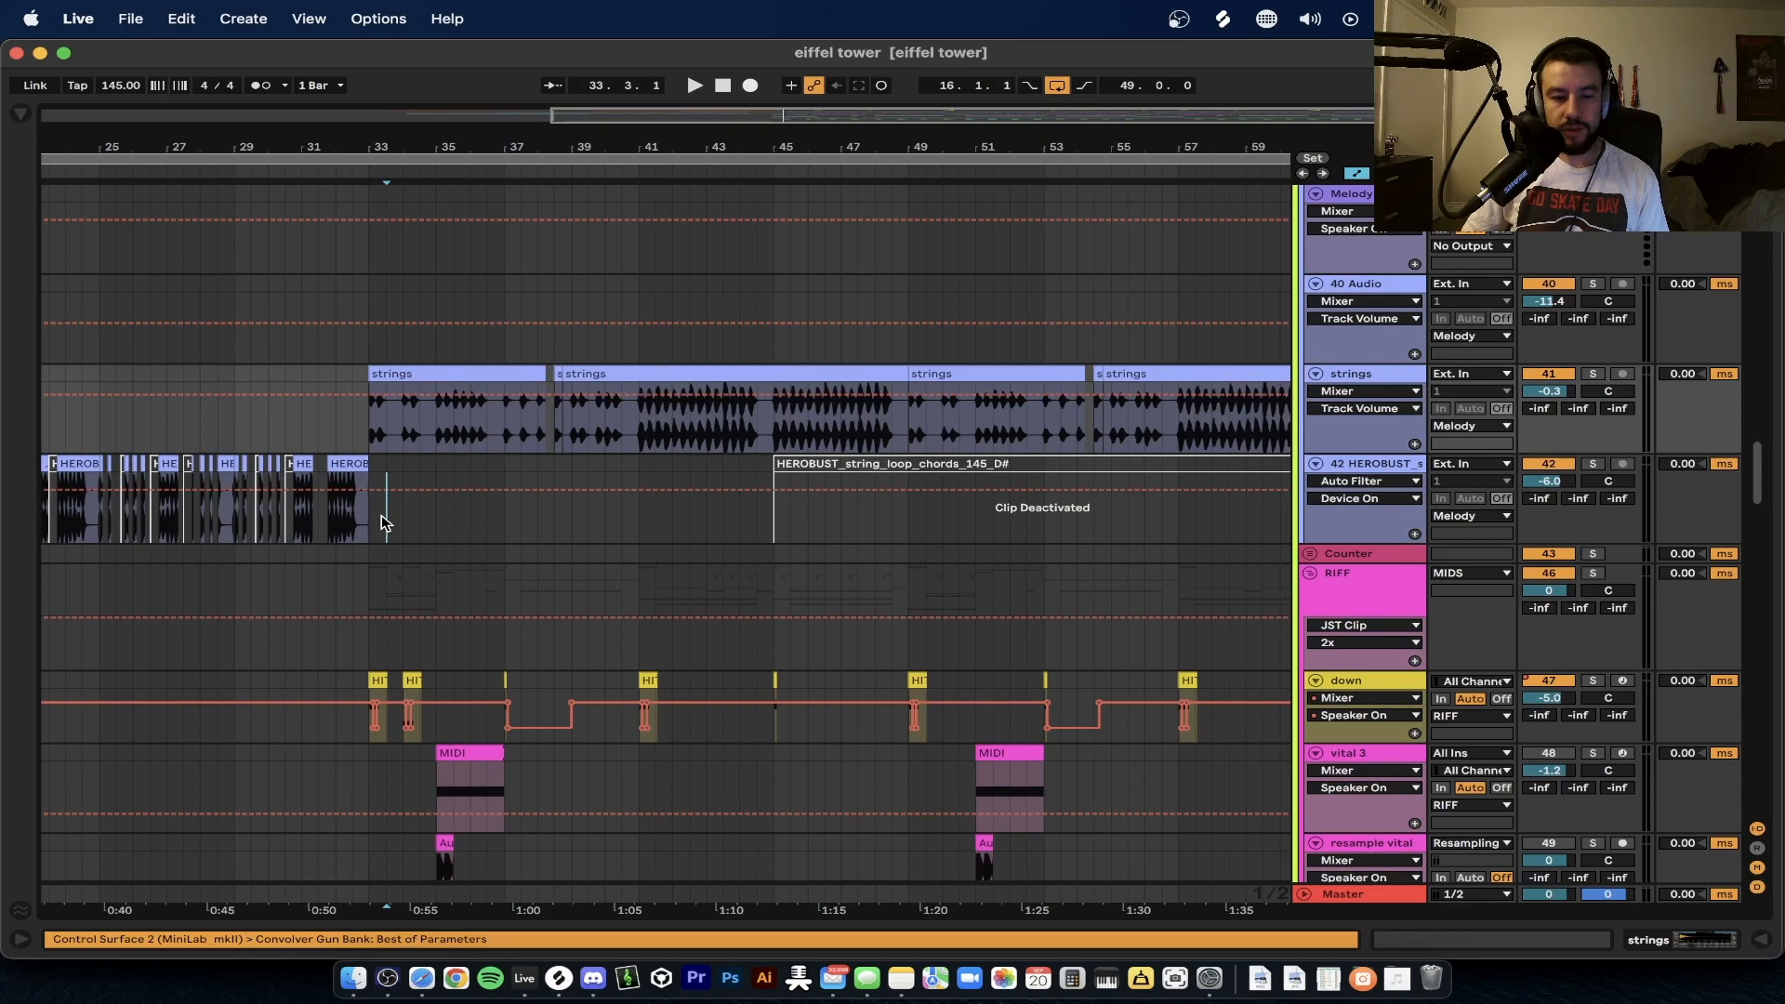
scroll(372, 513, "down", 3)
left_click_drag(597, 510, 1231, 506)
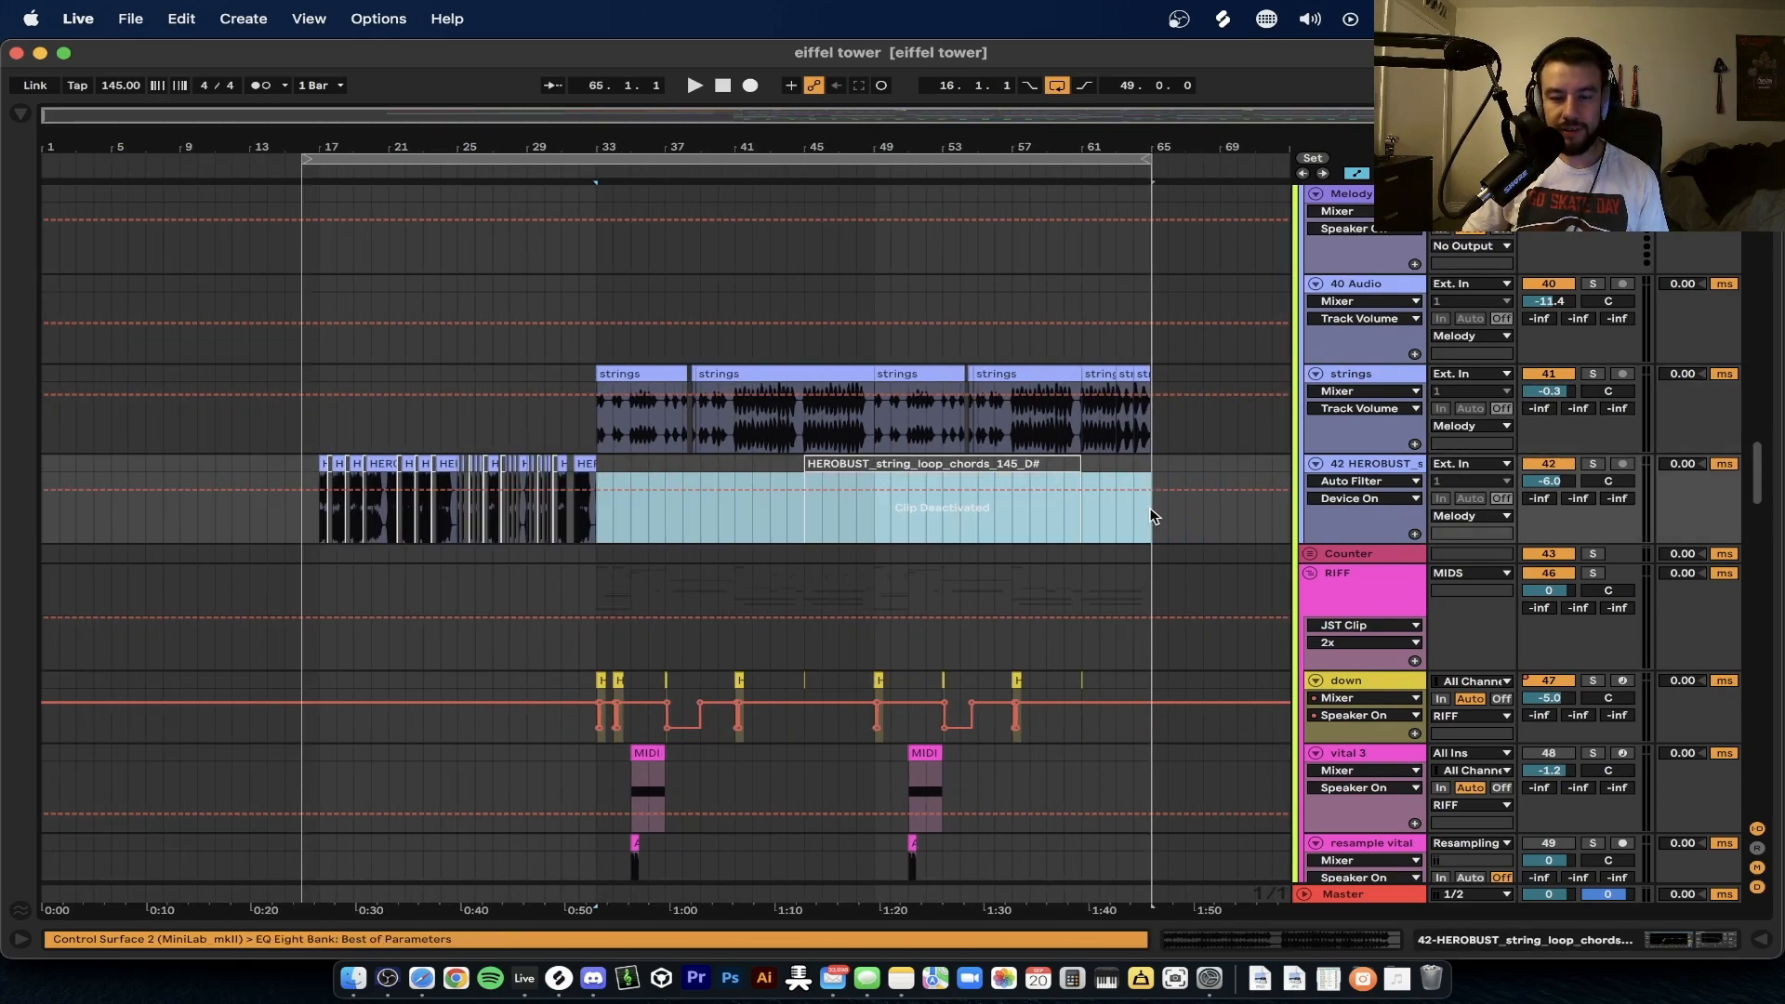
scroll(497, 715, "up", 3)
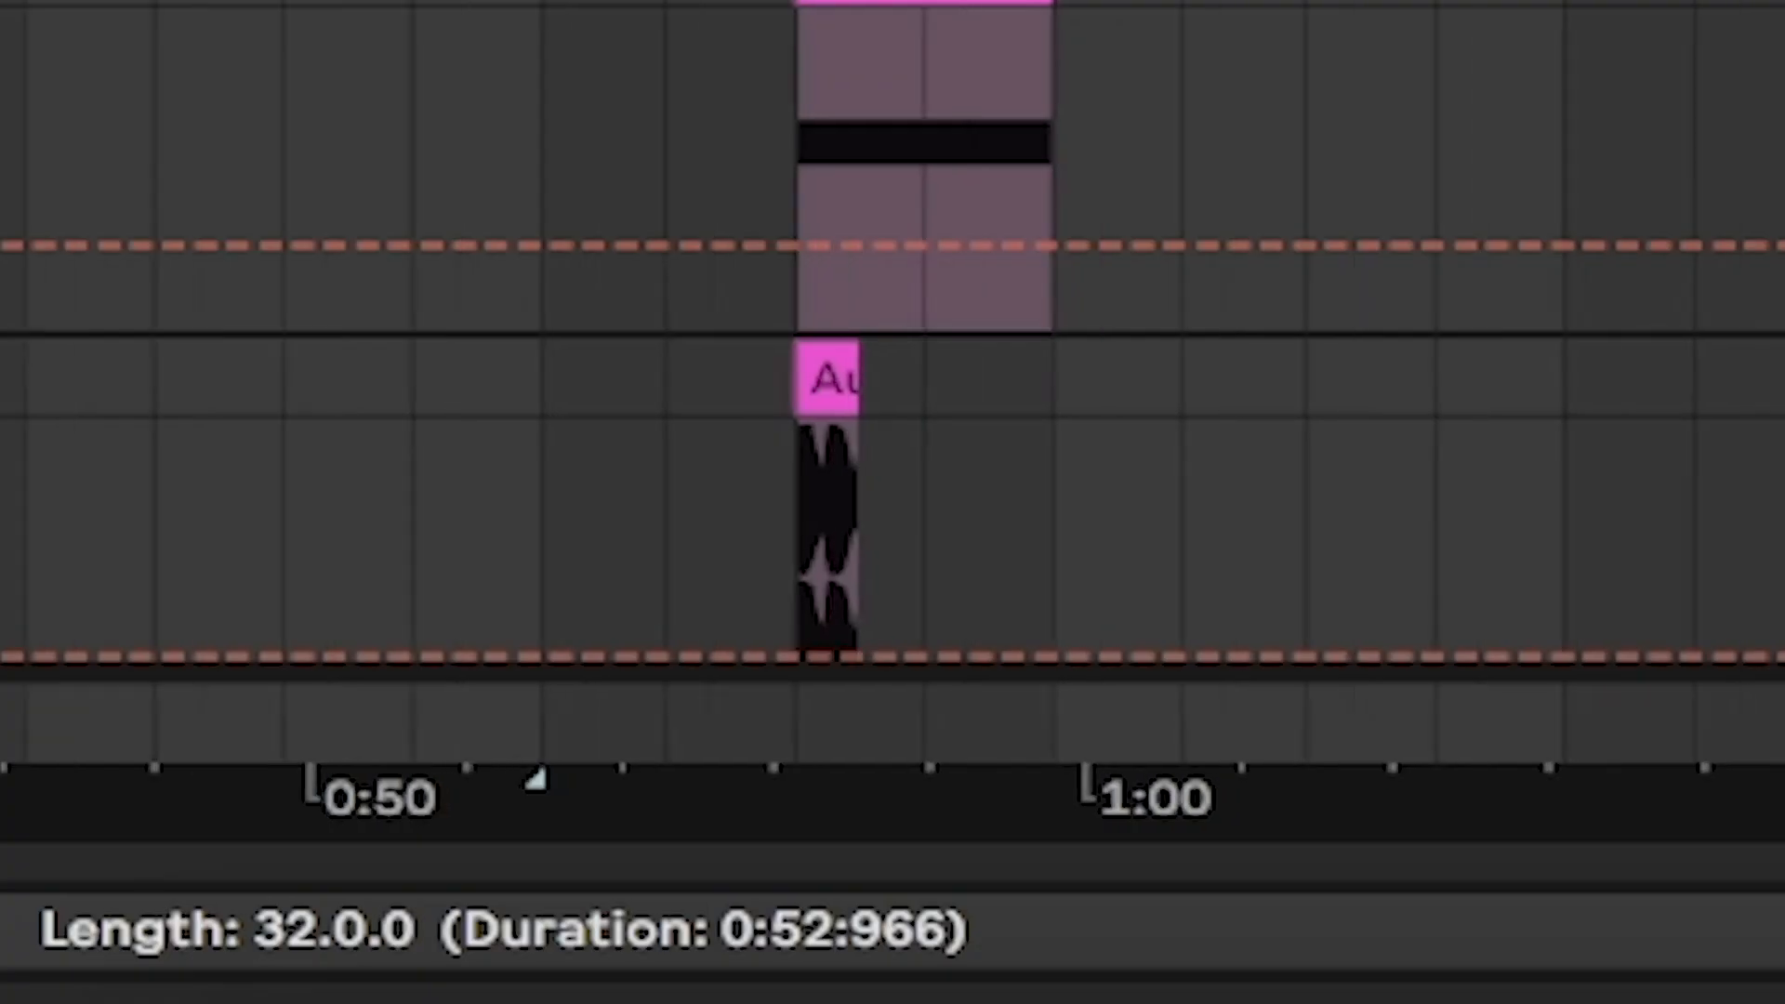
scroll(558, 716, "right", 2)
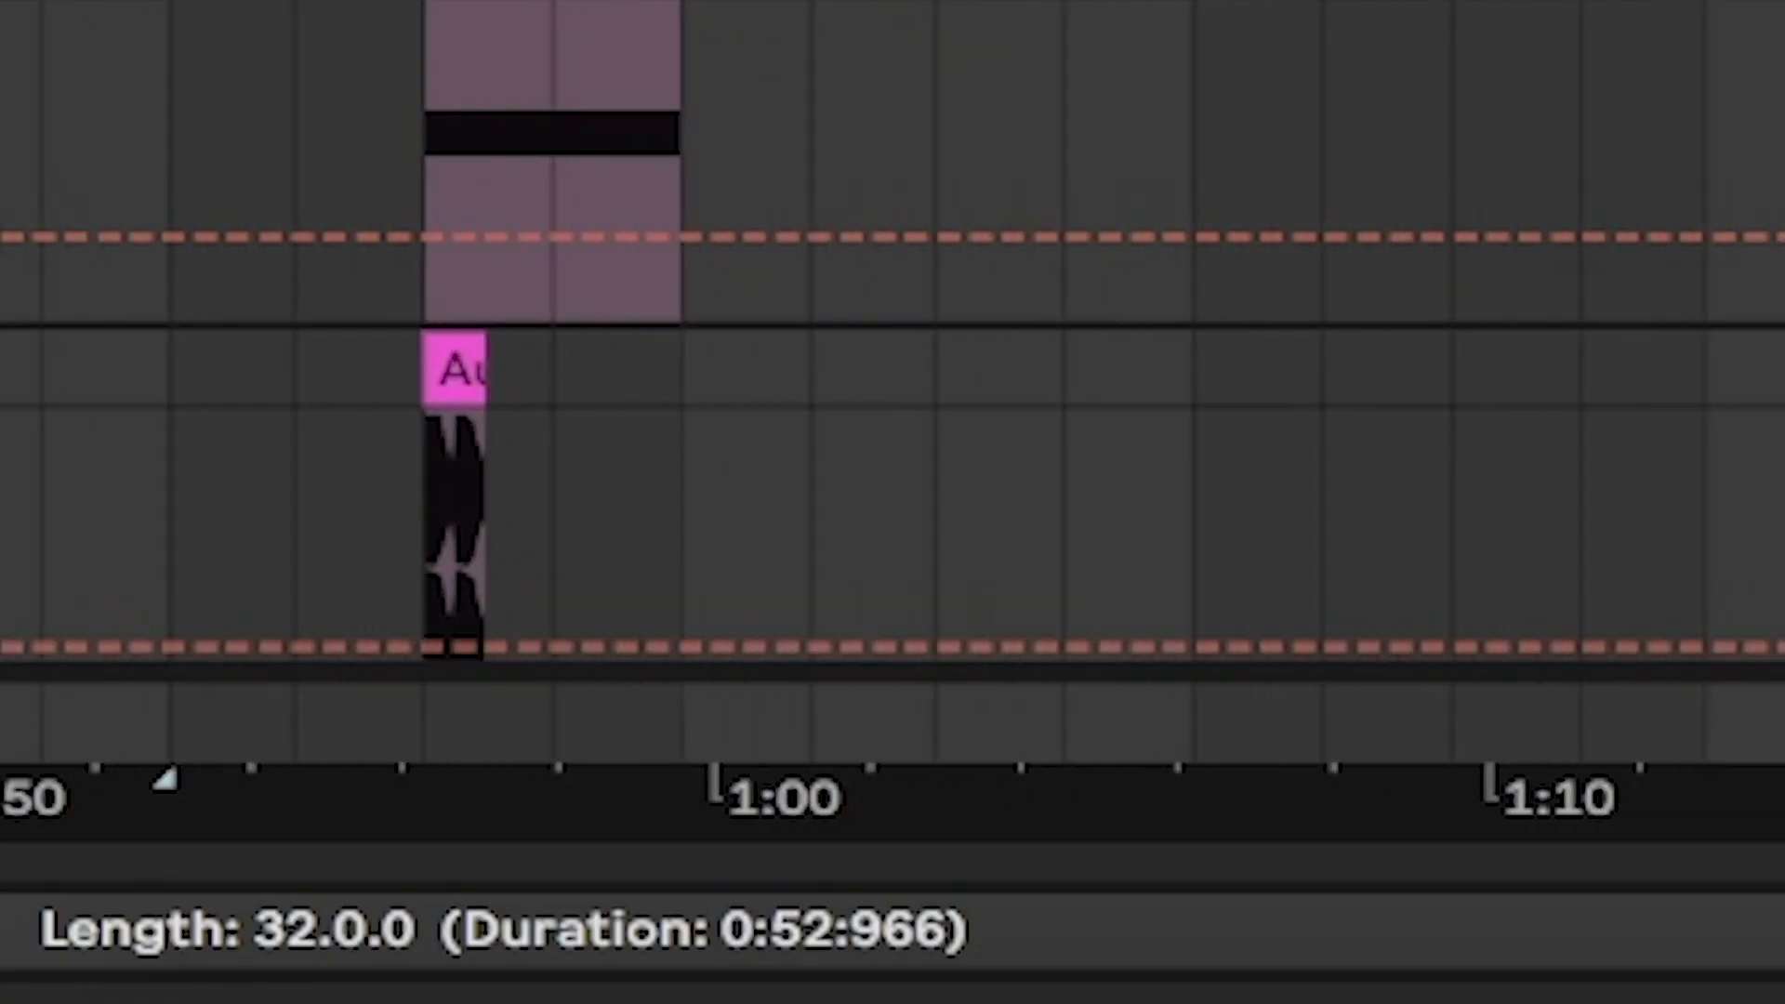
scroll(641, 716, "down", 2)
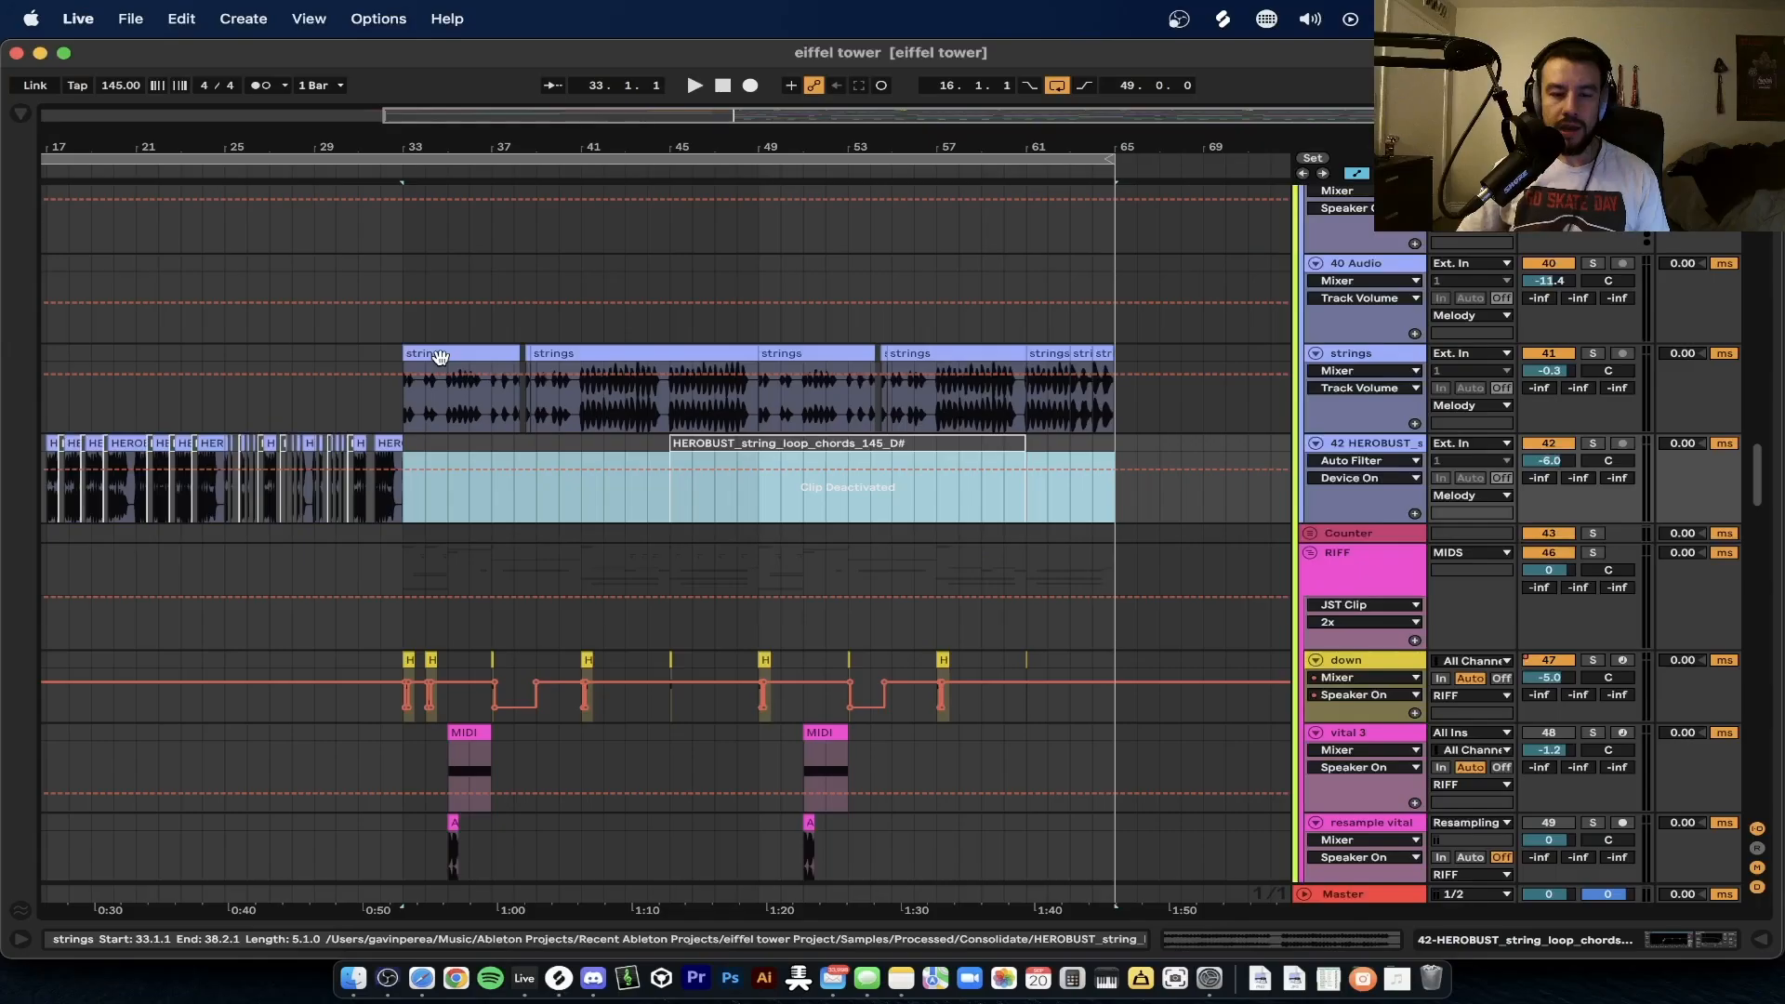
Step: Select the first strings clip at bar 33 and toggle the strings track's activator
left_click(437, 355)
left_click(1548, 353)
scroll(446, 352, "up", 1)
scroll(446, 351, "down", 1)
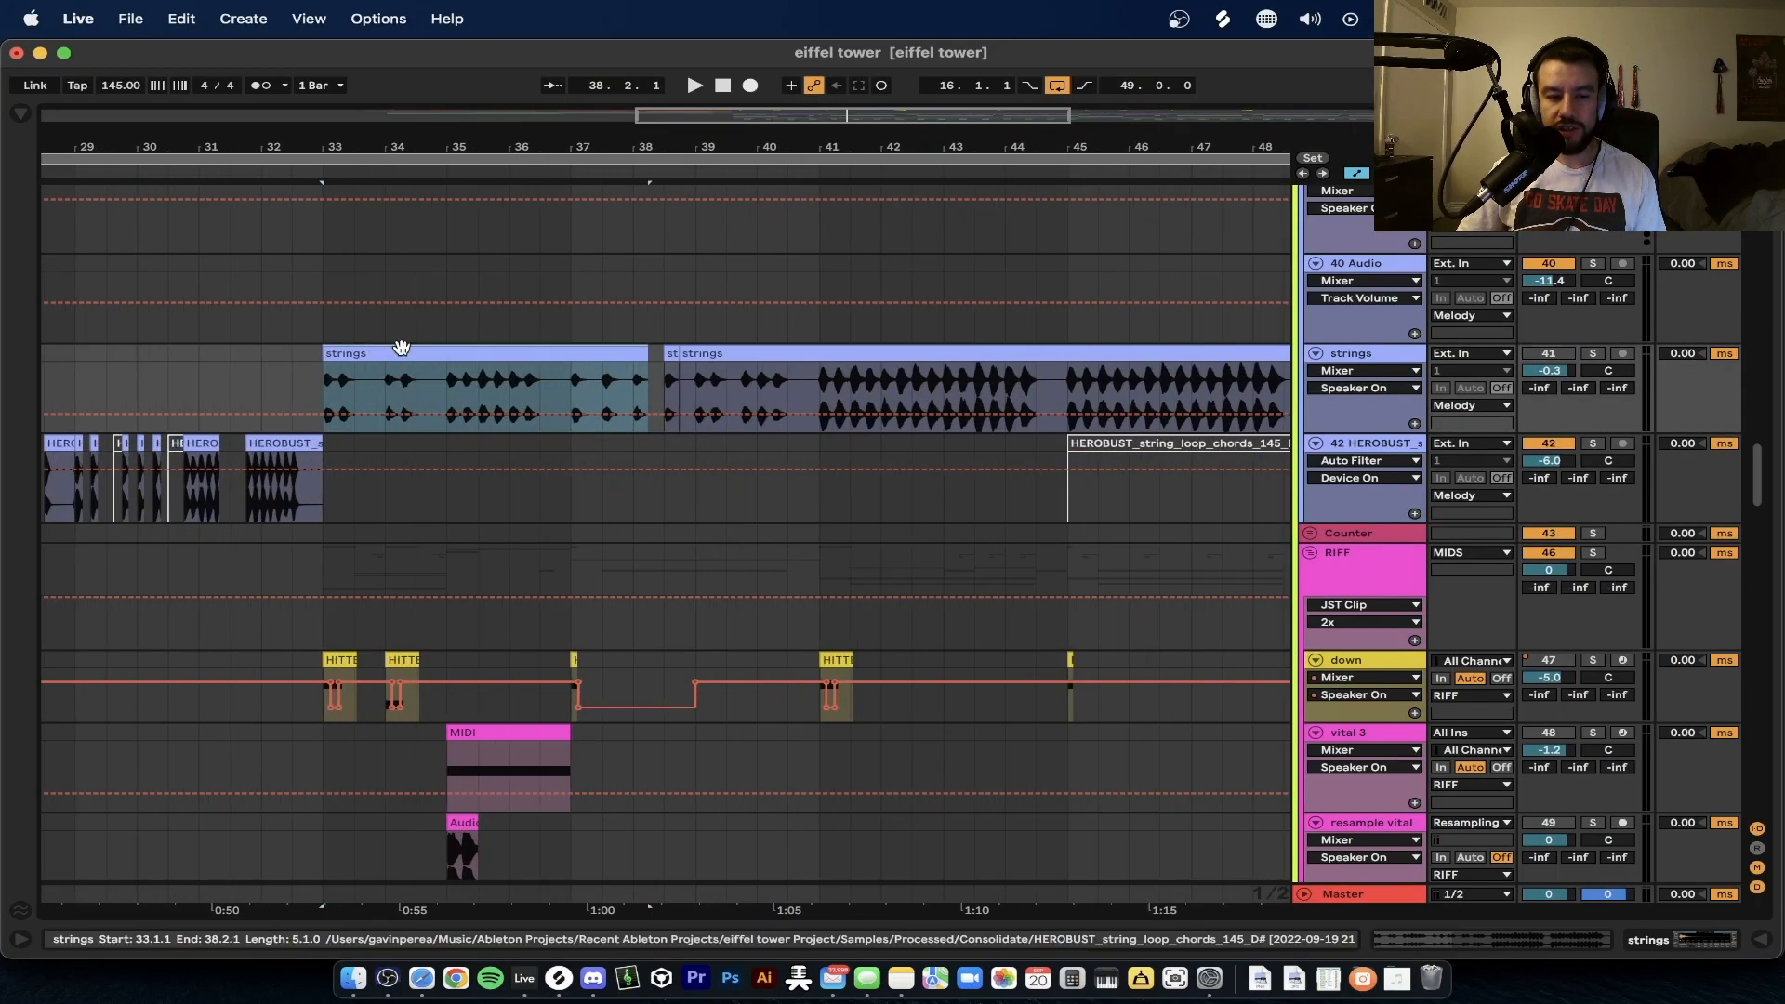
Step: Place the insert marker at bar 33 on the HEROBUST string loop track and start playback there
left_click(332, 502)
scroll(332, 501, "up", 1)
scroll(333, 502, "up", 3)
scroll(333, 502, "down", 5)
scroll(333, 502, "up", 3)
scroll(333, 502, "up", 2)
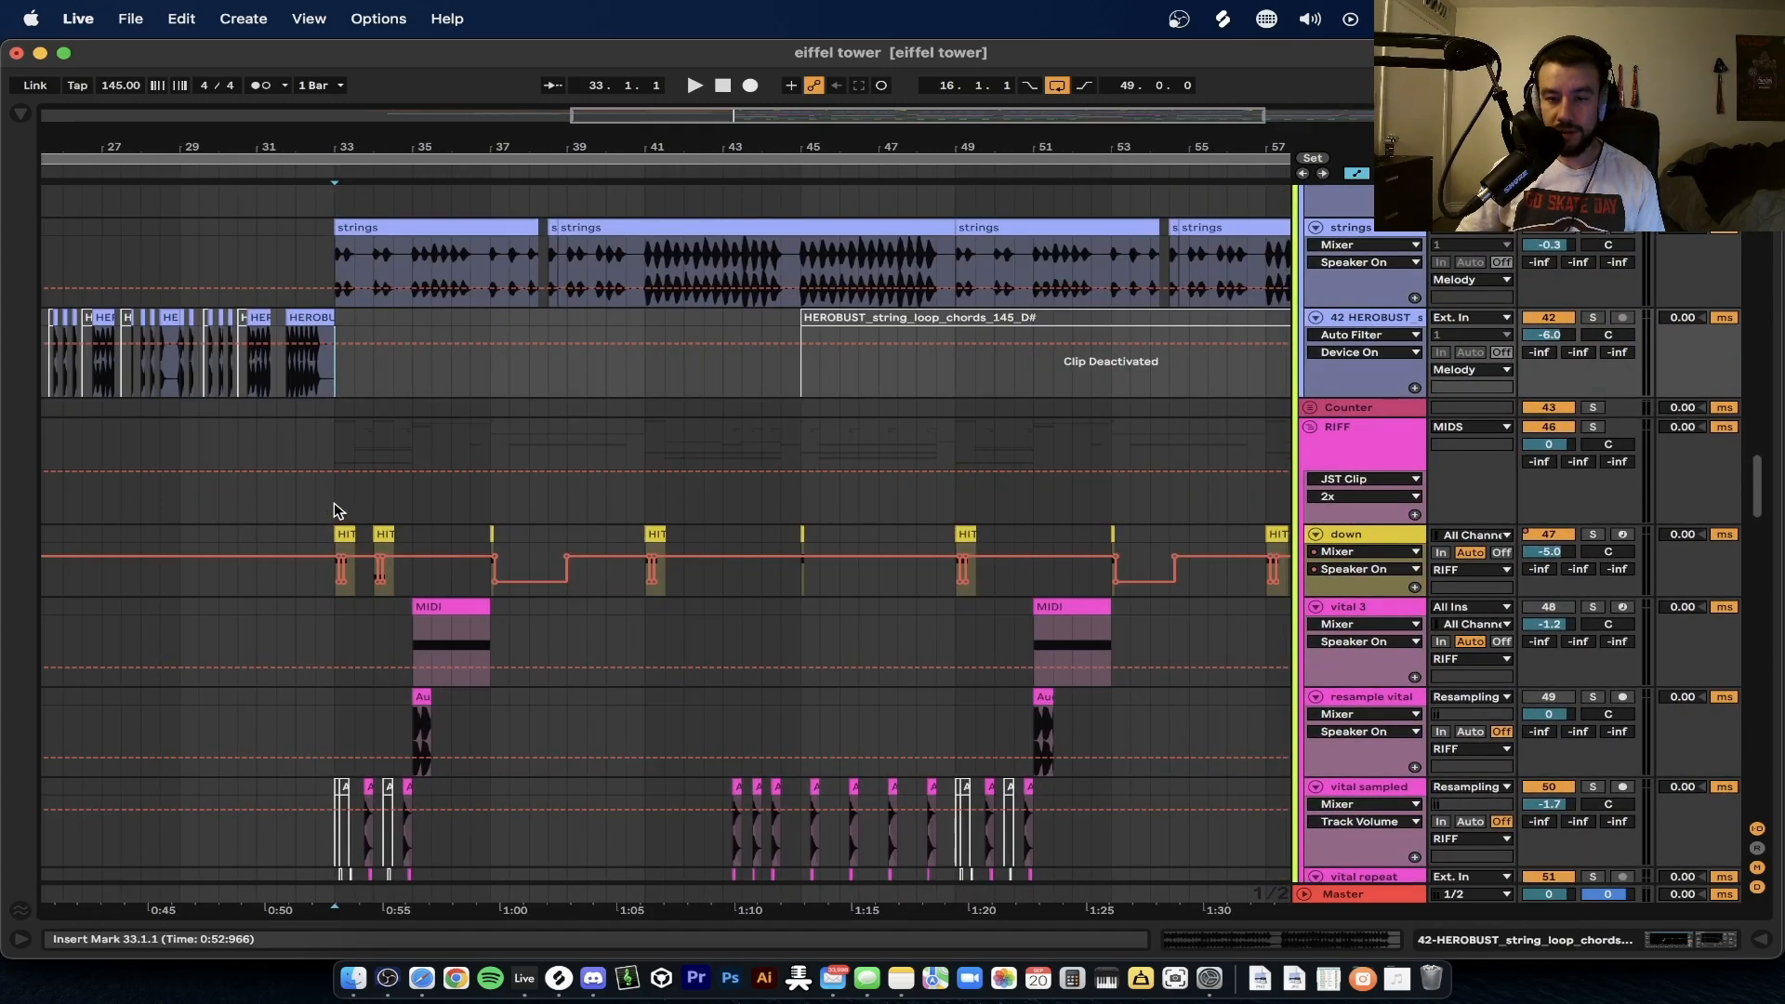
key("space")
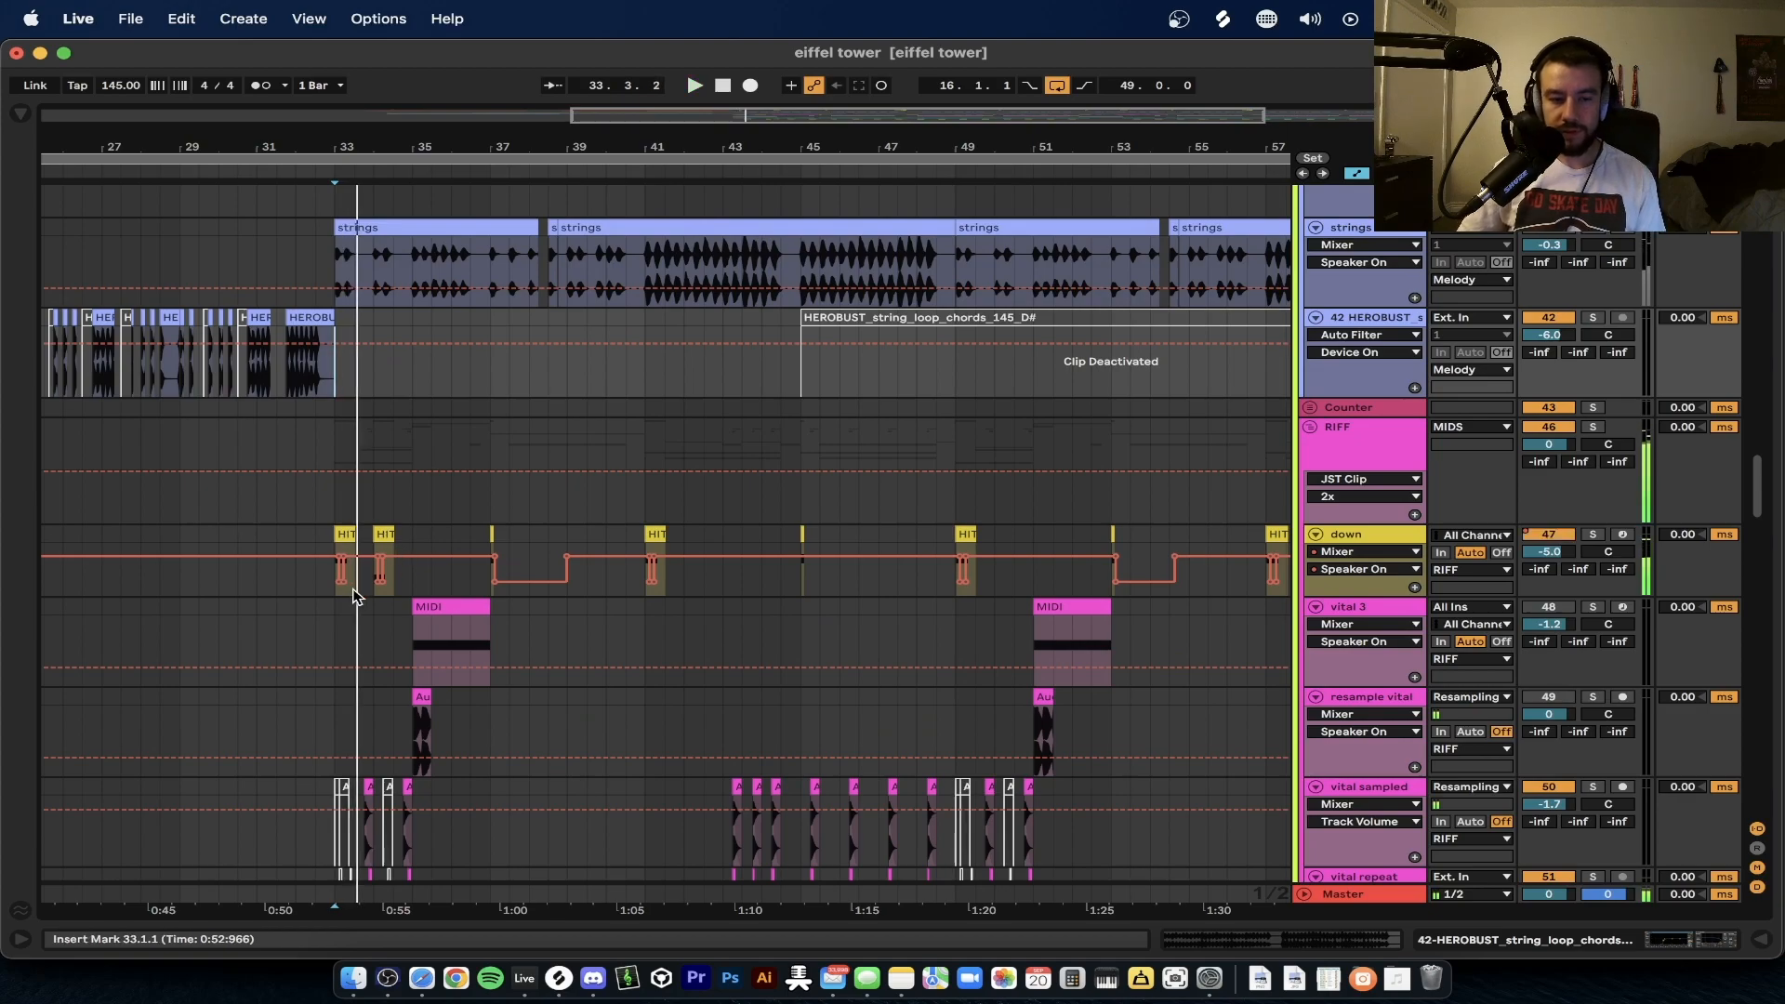
Step: Examine the RIFF, vital, widebass and introbass tracks during playback, and stop playing around bar 38
scroll(343, 467, "down", 3)
scroll(343, 470, "down", 4)
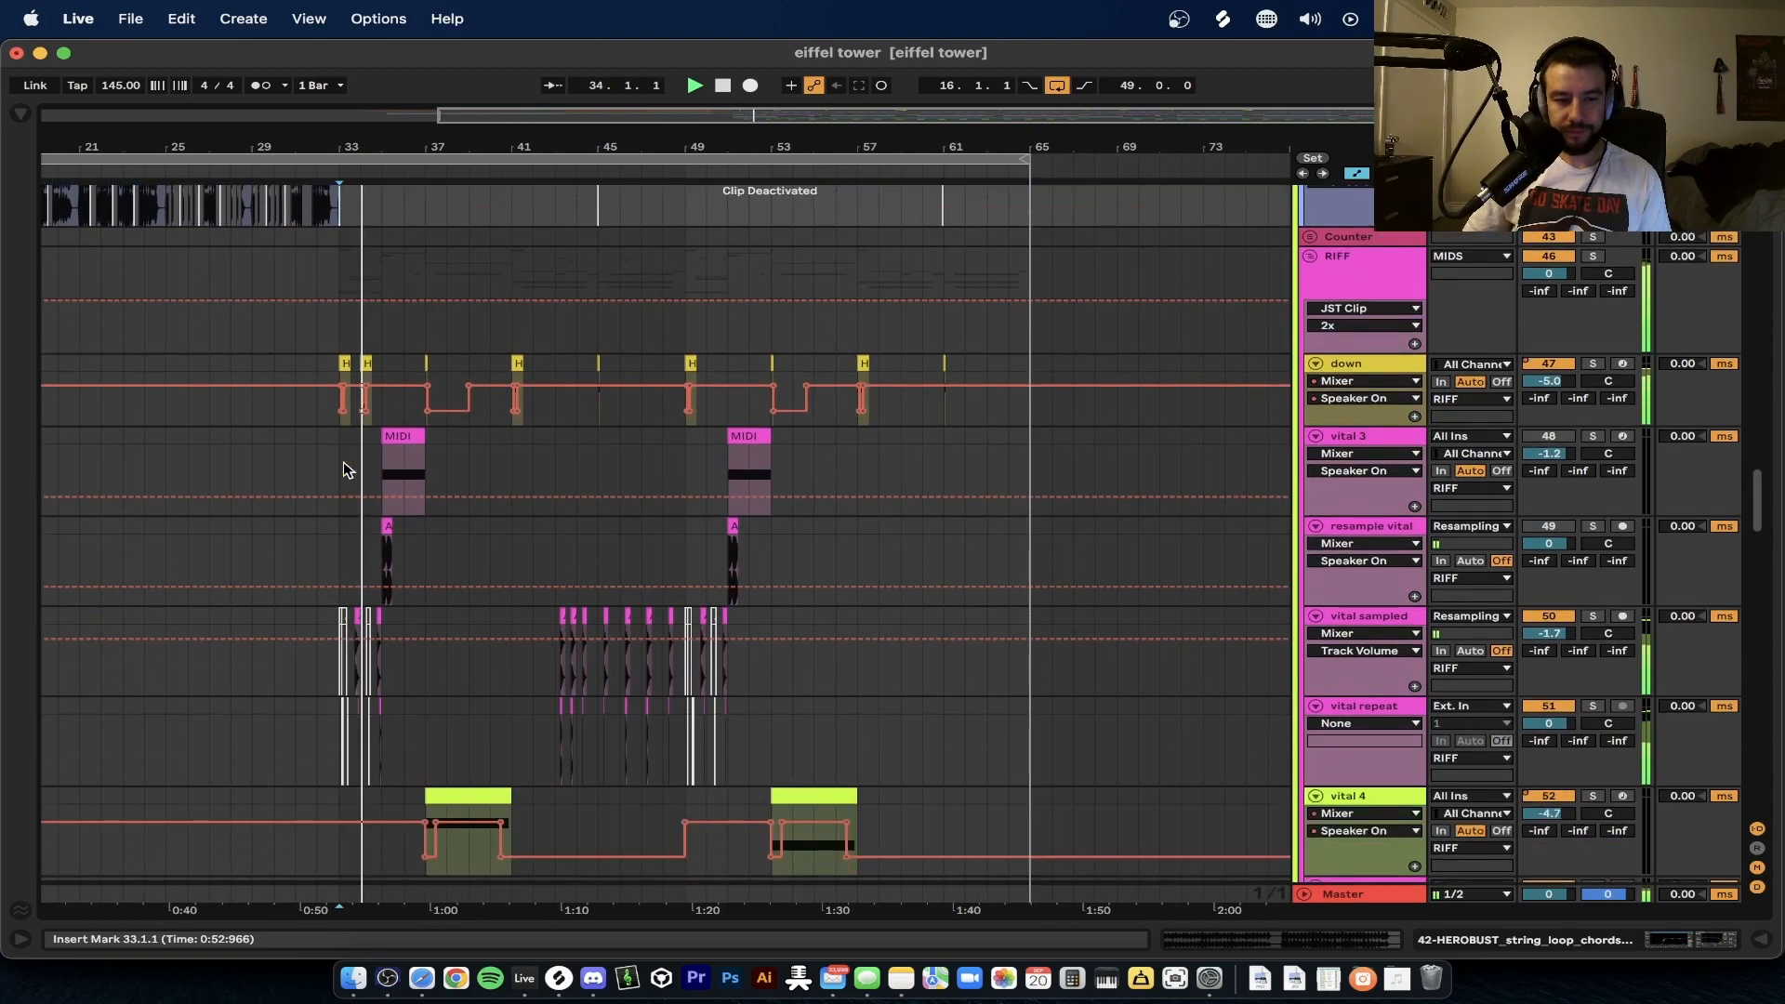
scroll(343, 471, "down", 2)
scroll(610, 475, "up", 4)
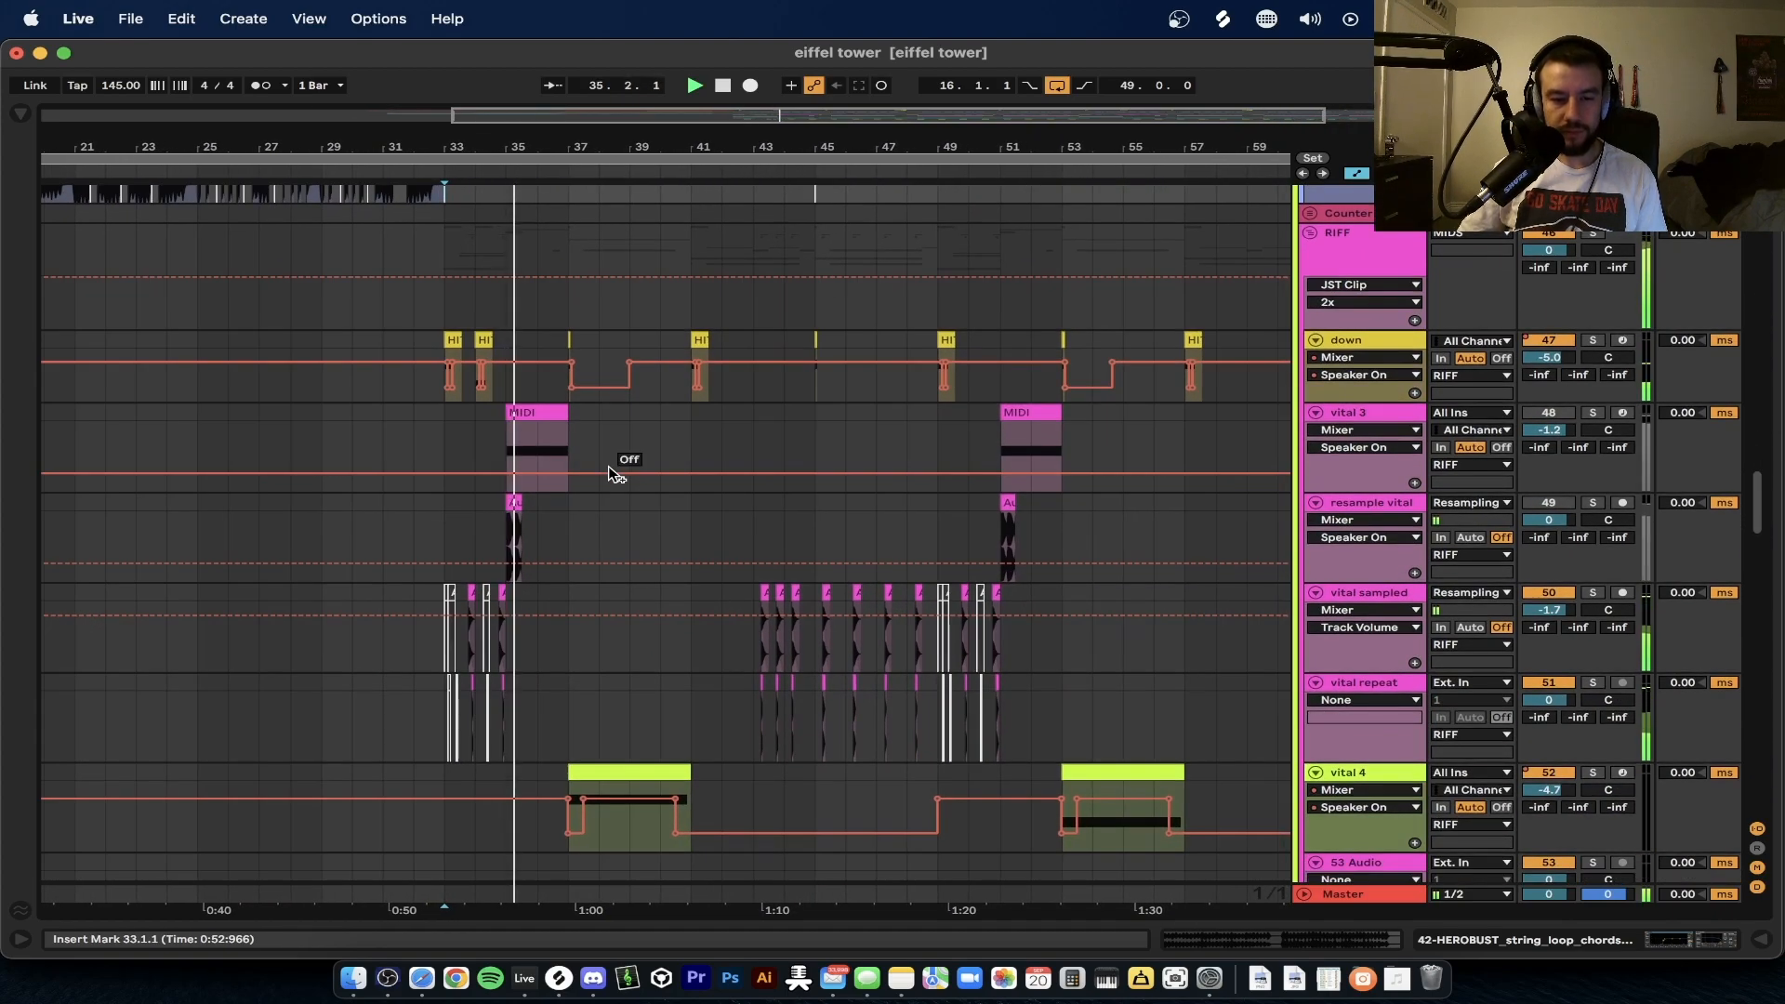
scroll(610, 466, "down", 5)
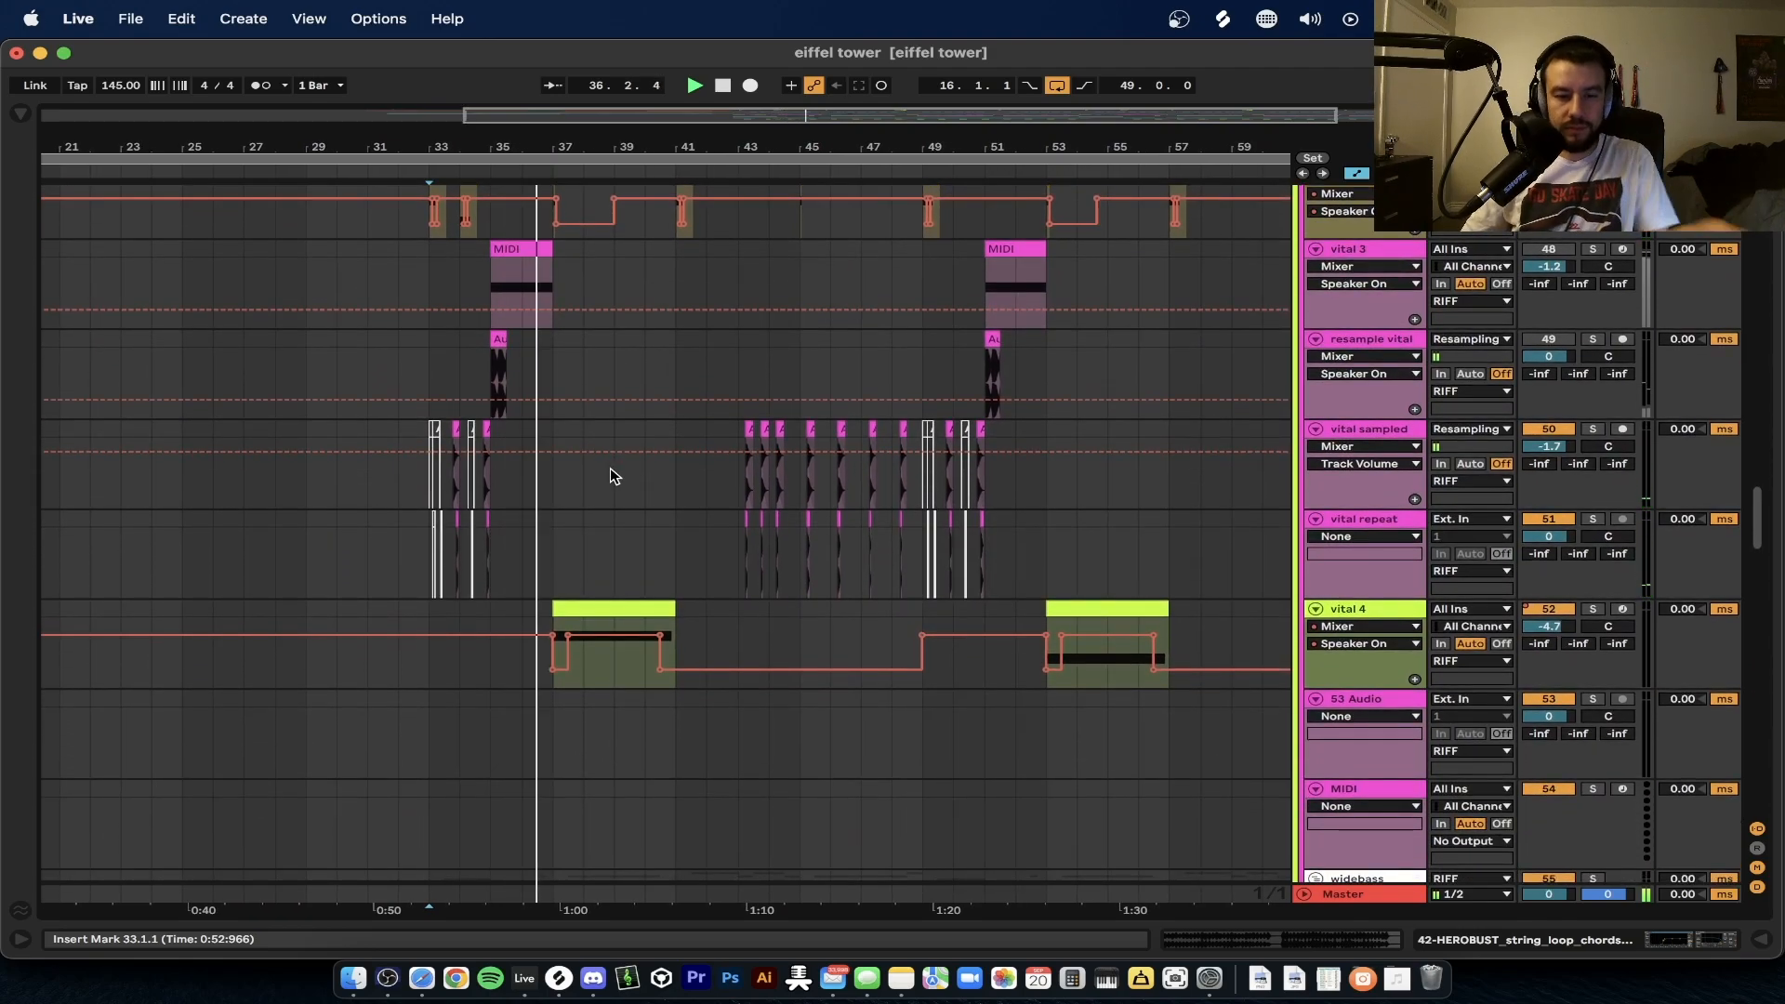
scroll(610, 467, "down", 8)
scroll(609, 467, "down", 10)
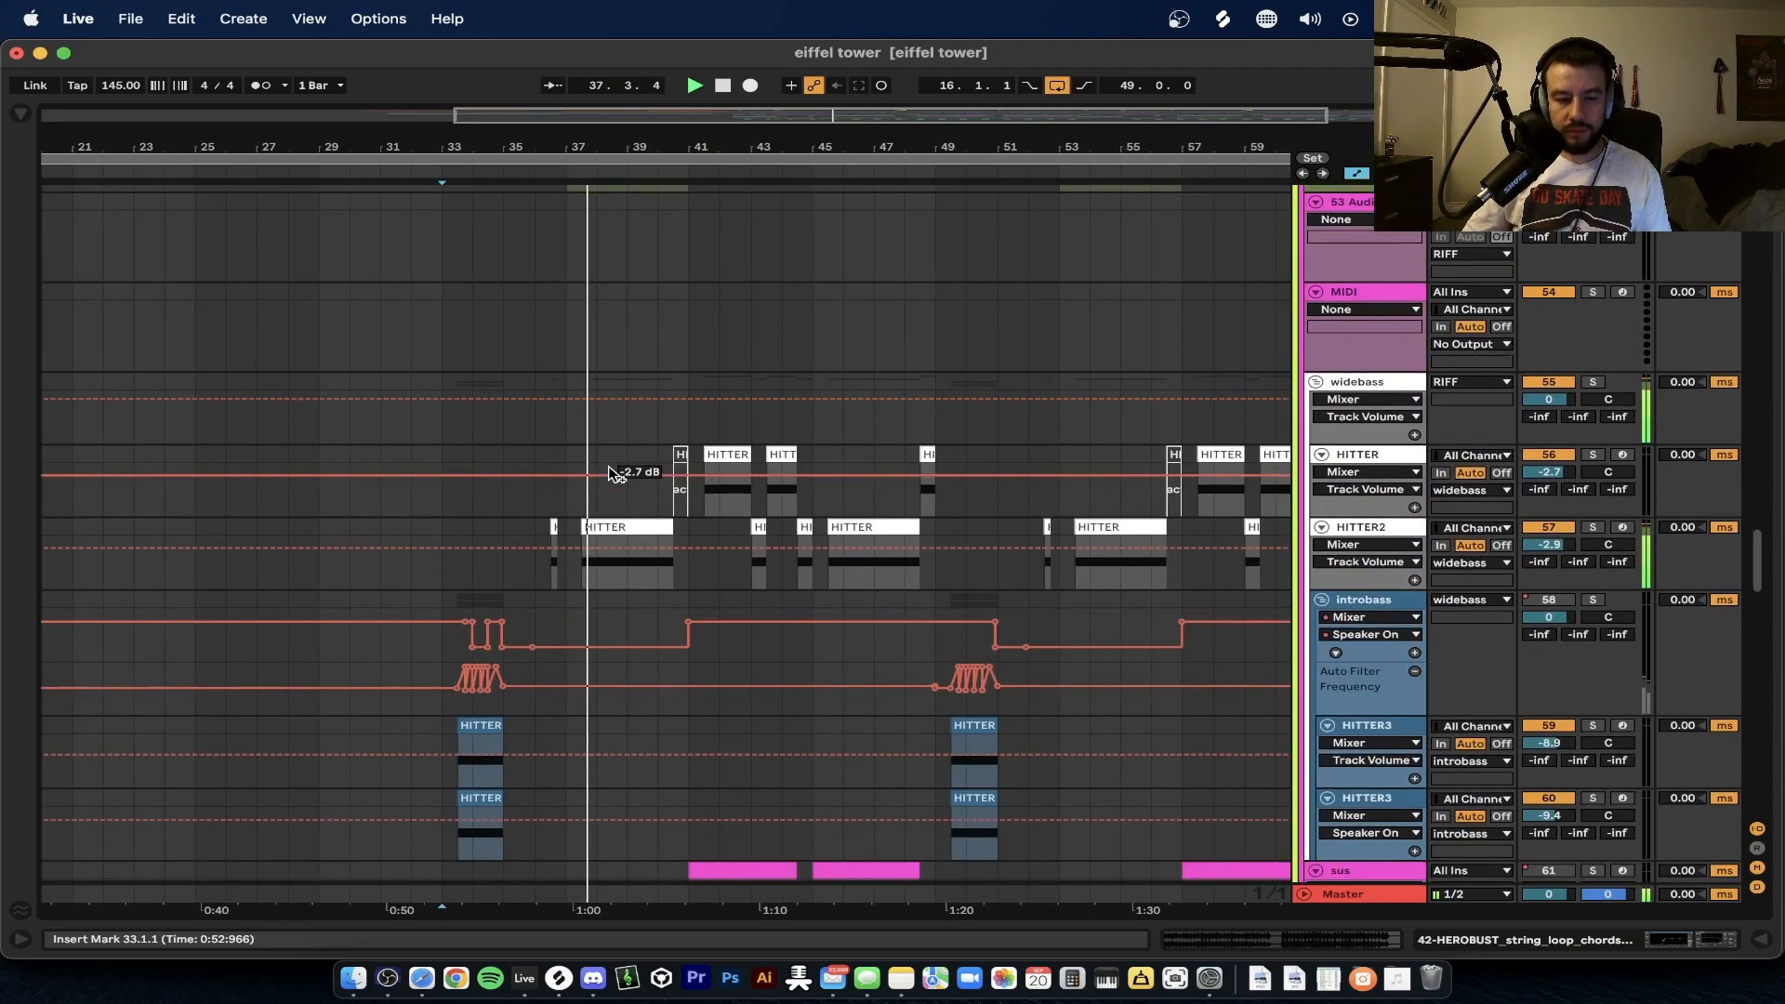
scroll(678, 595, "up", 10)
key("space")
Step: Select the first HITTER clip at bar 33 on the down track and listen from there
scroll(594, 521, "up", 3)
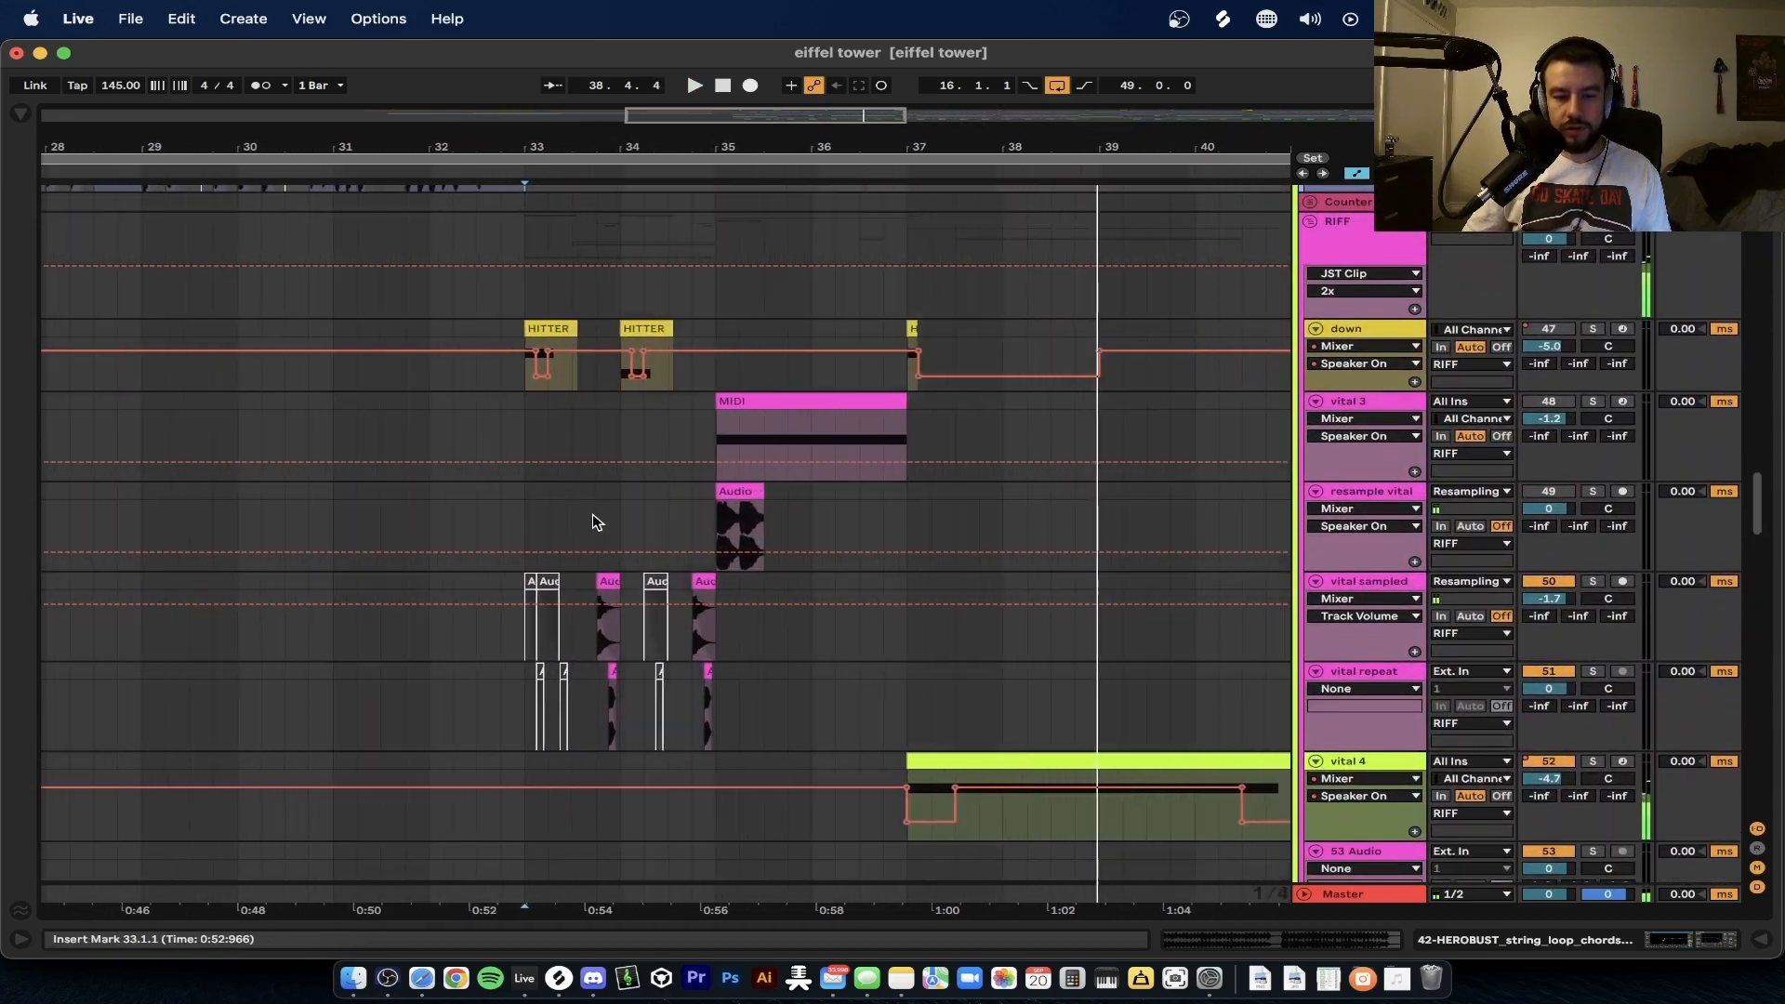
scroll(567, 488, "right", 2)
left_click(412, 398)
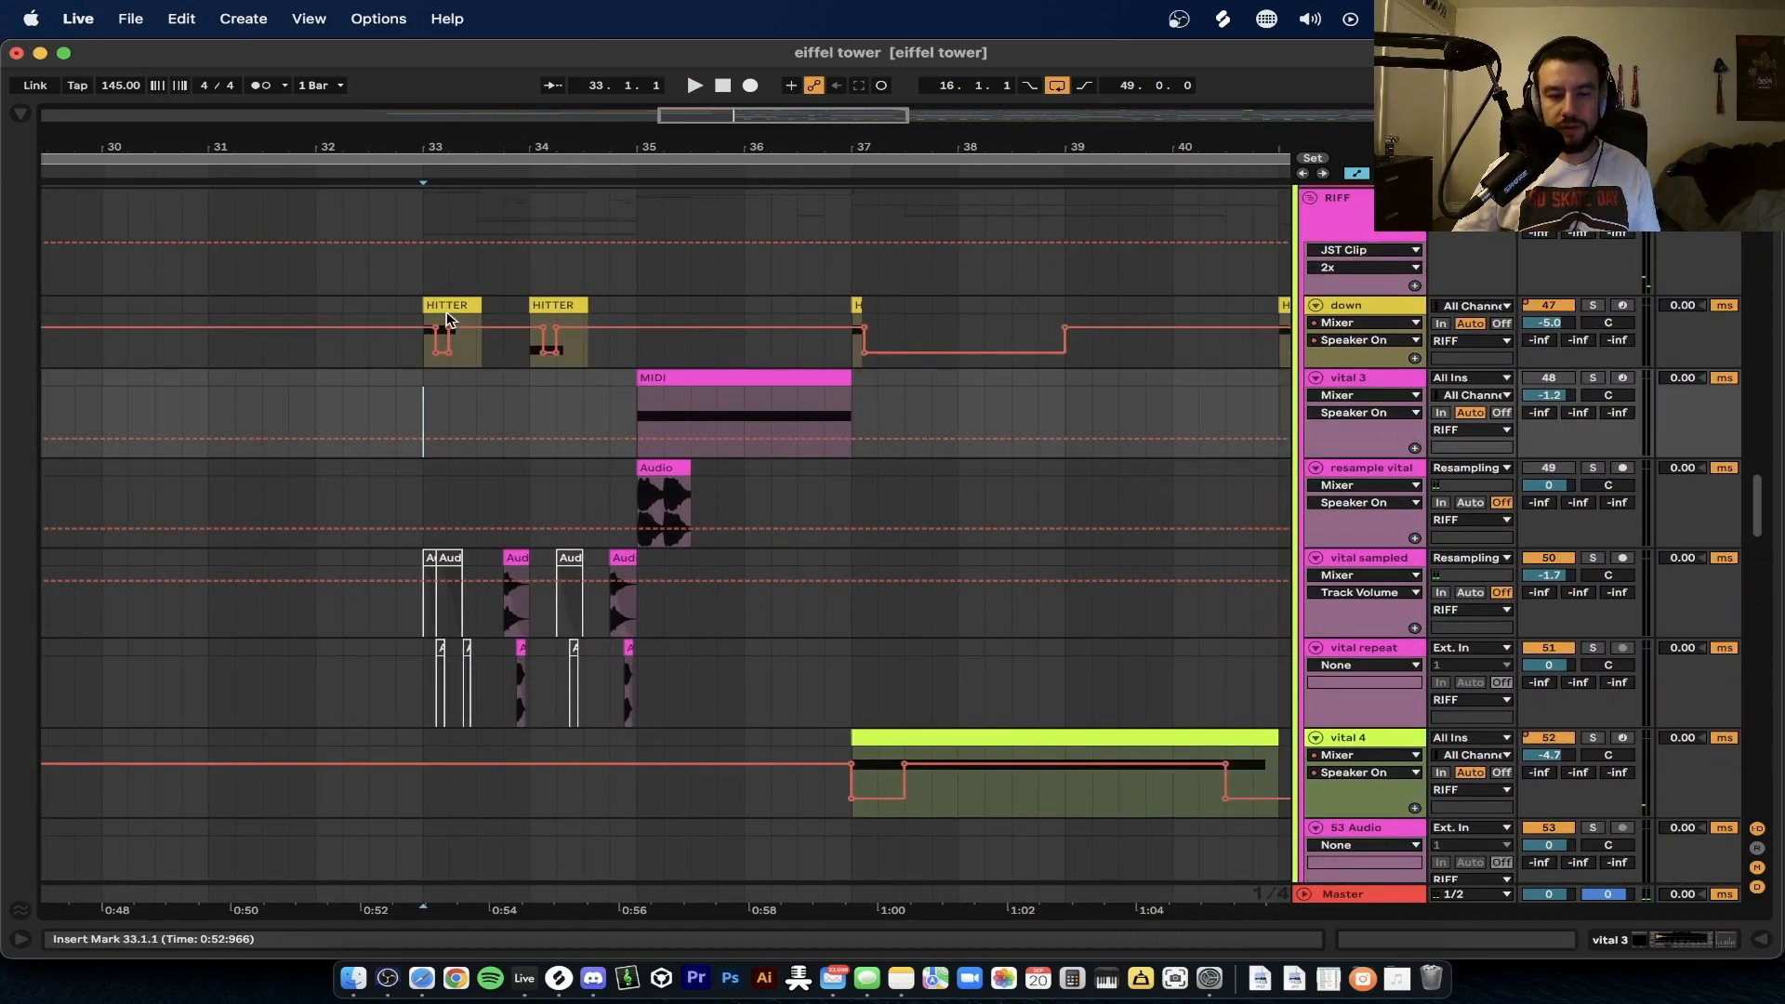
left_click(448, 320)
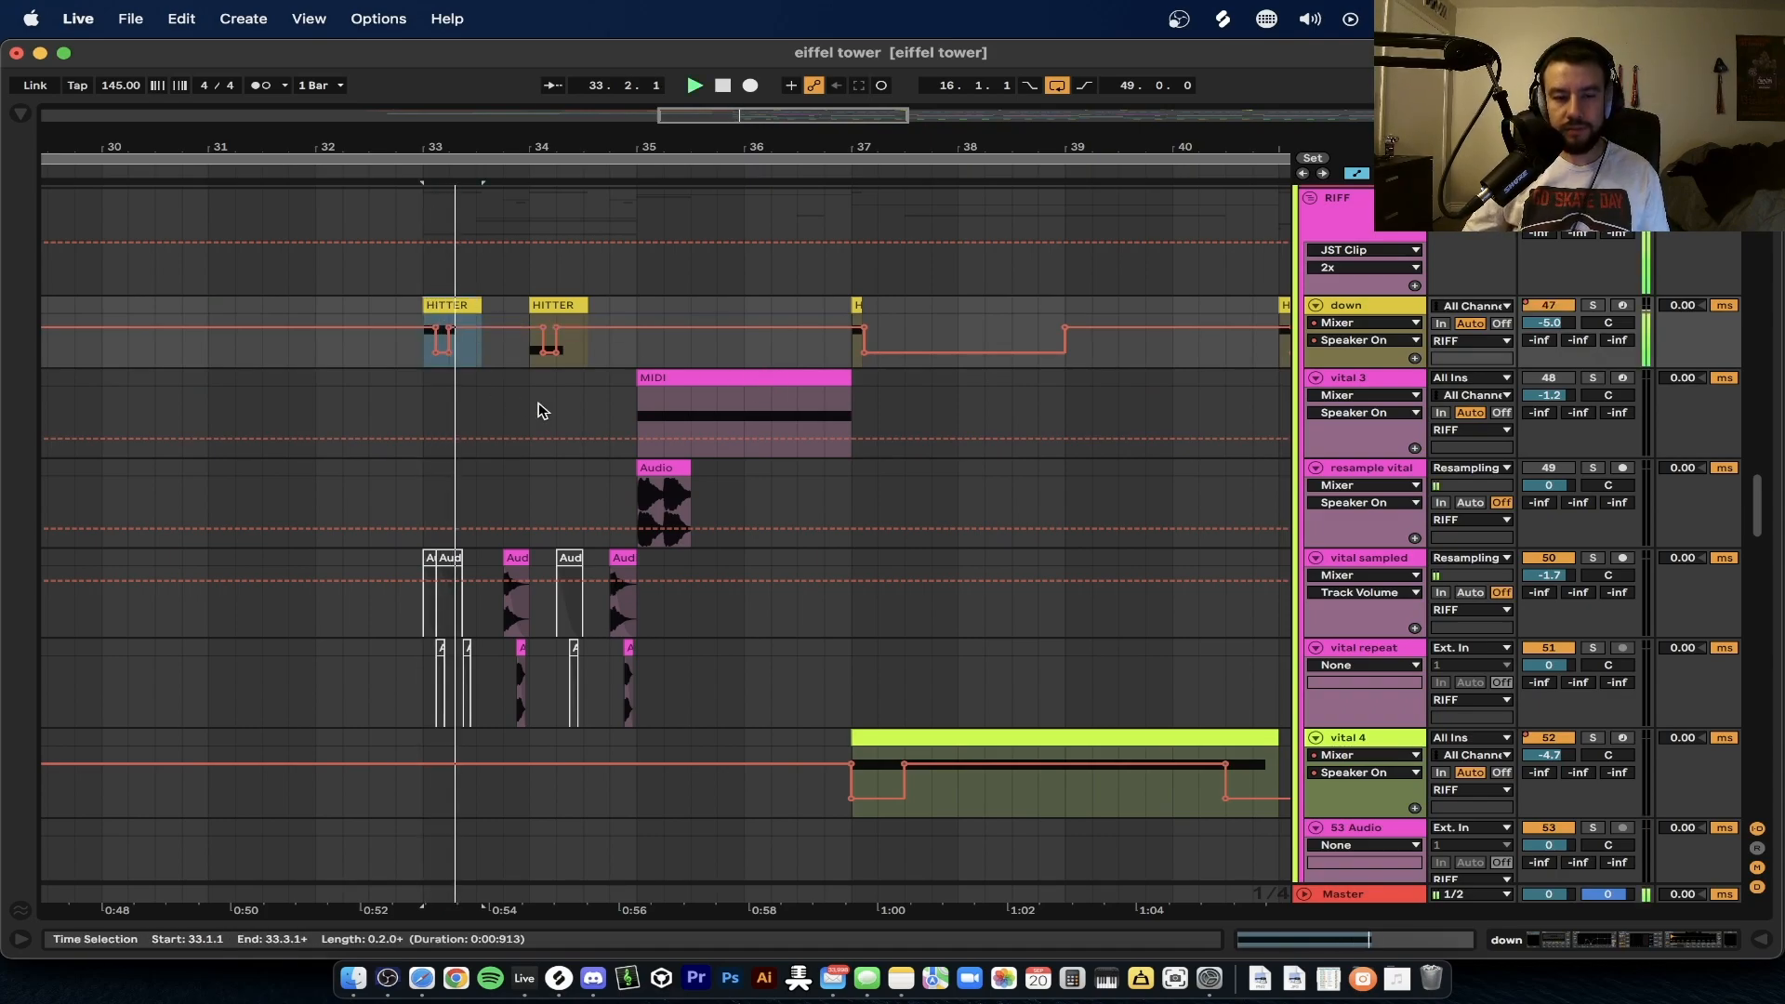
scroll(534, 471, "down", 1)
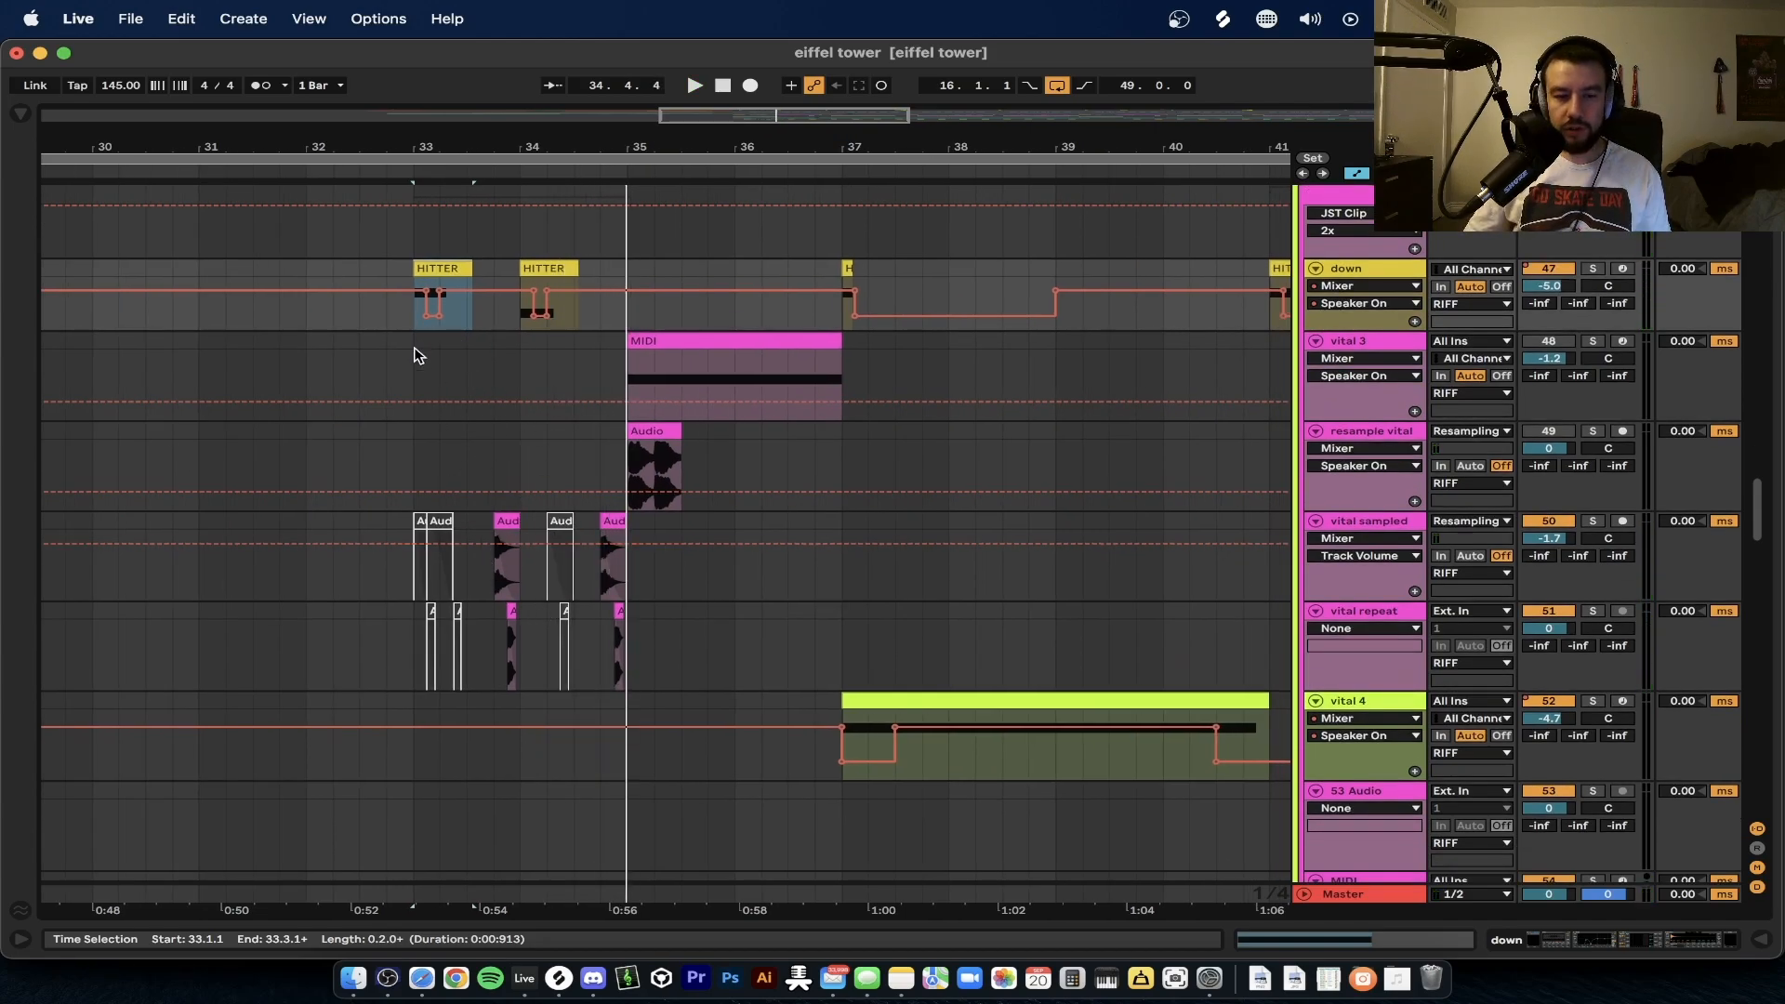
Step: Replay from bar 33, audition the introbass group in solo, and stop playback
key("space")
scroll(516, 572, "up", 4)
scroll(520, 577, "down", 10)
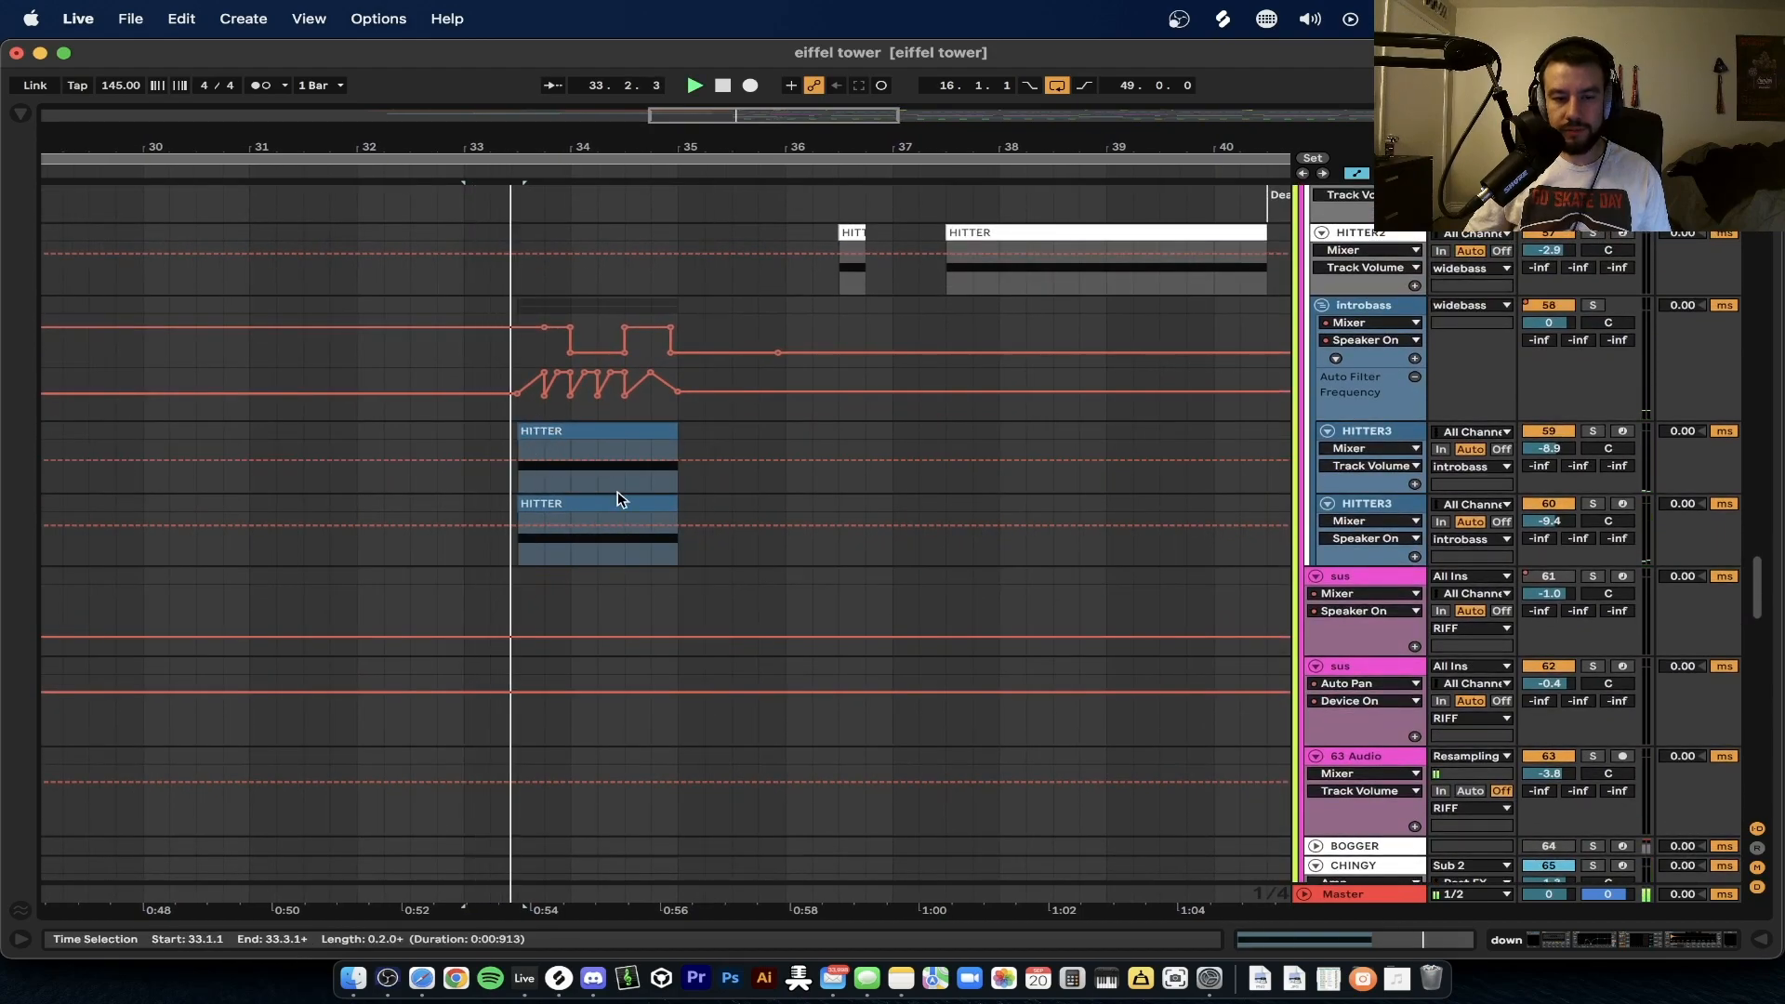
scroll(617, 493, "up", 1)
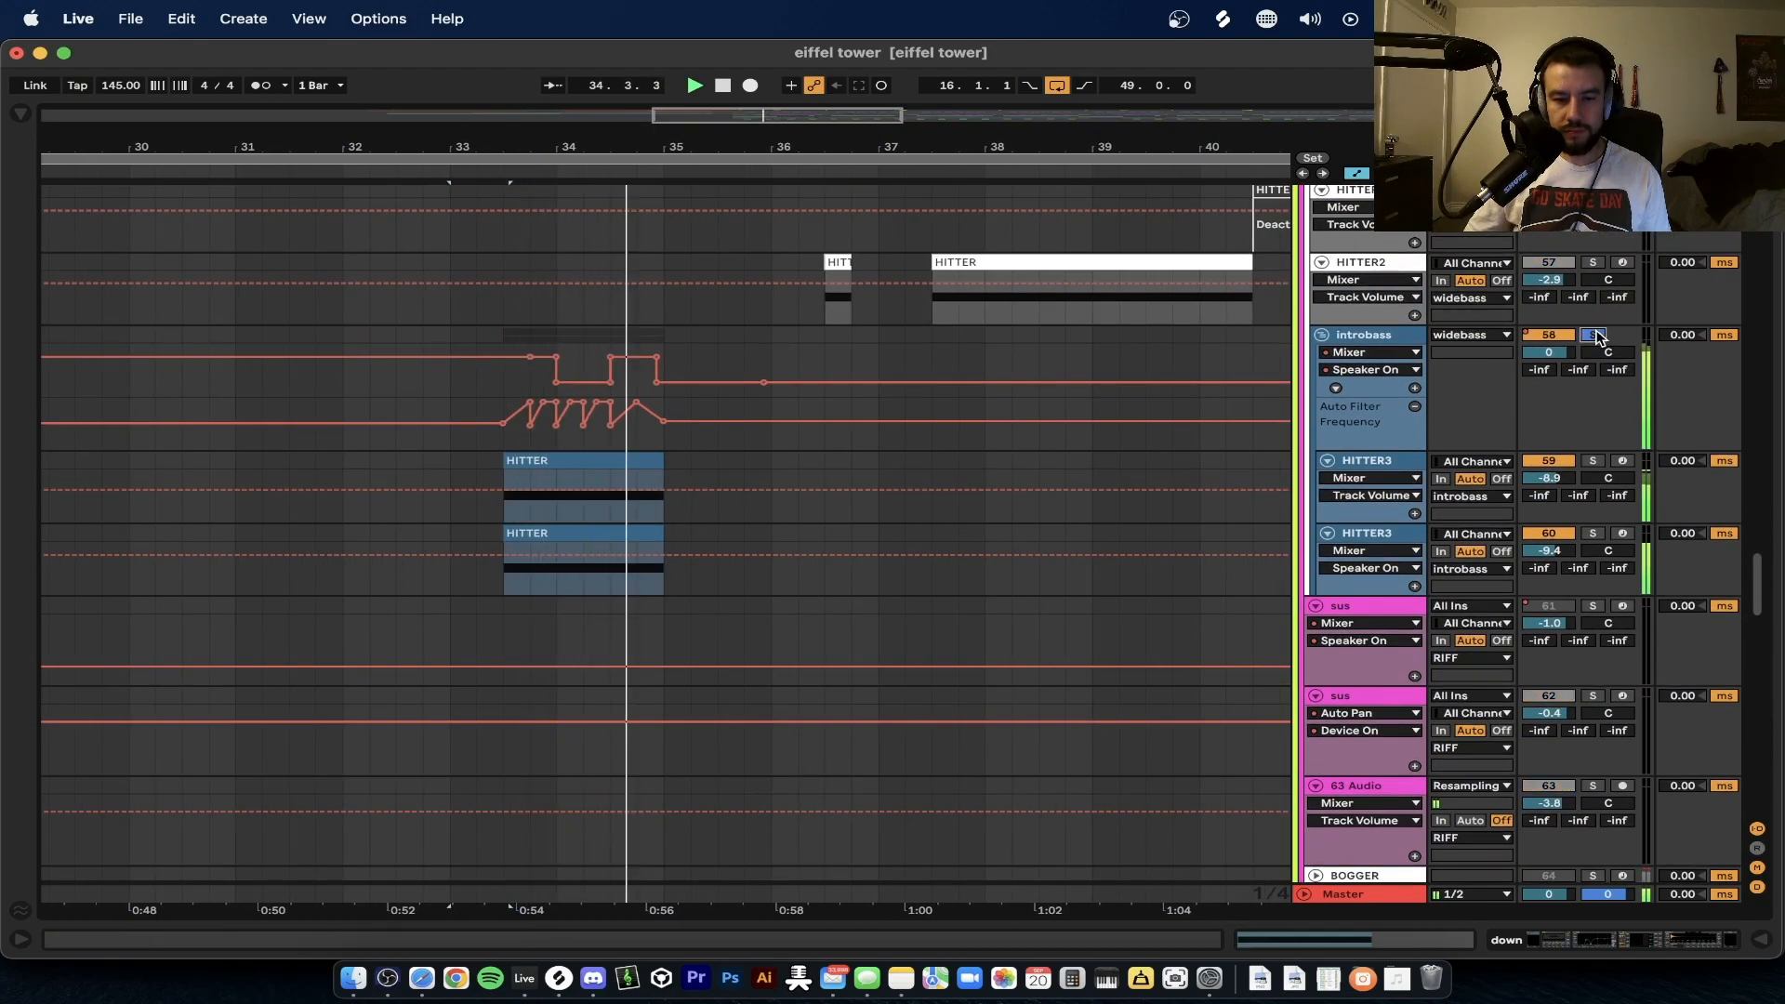
scroll(685, 433, "up", 10)
scroll(686, 432, "up", 15)
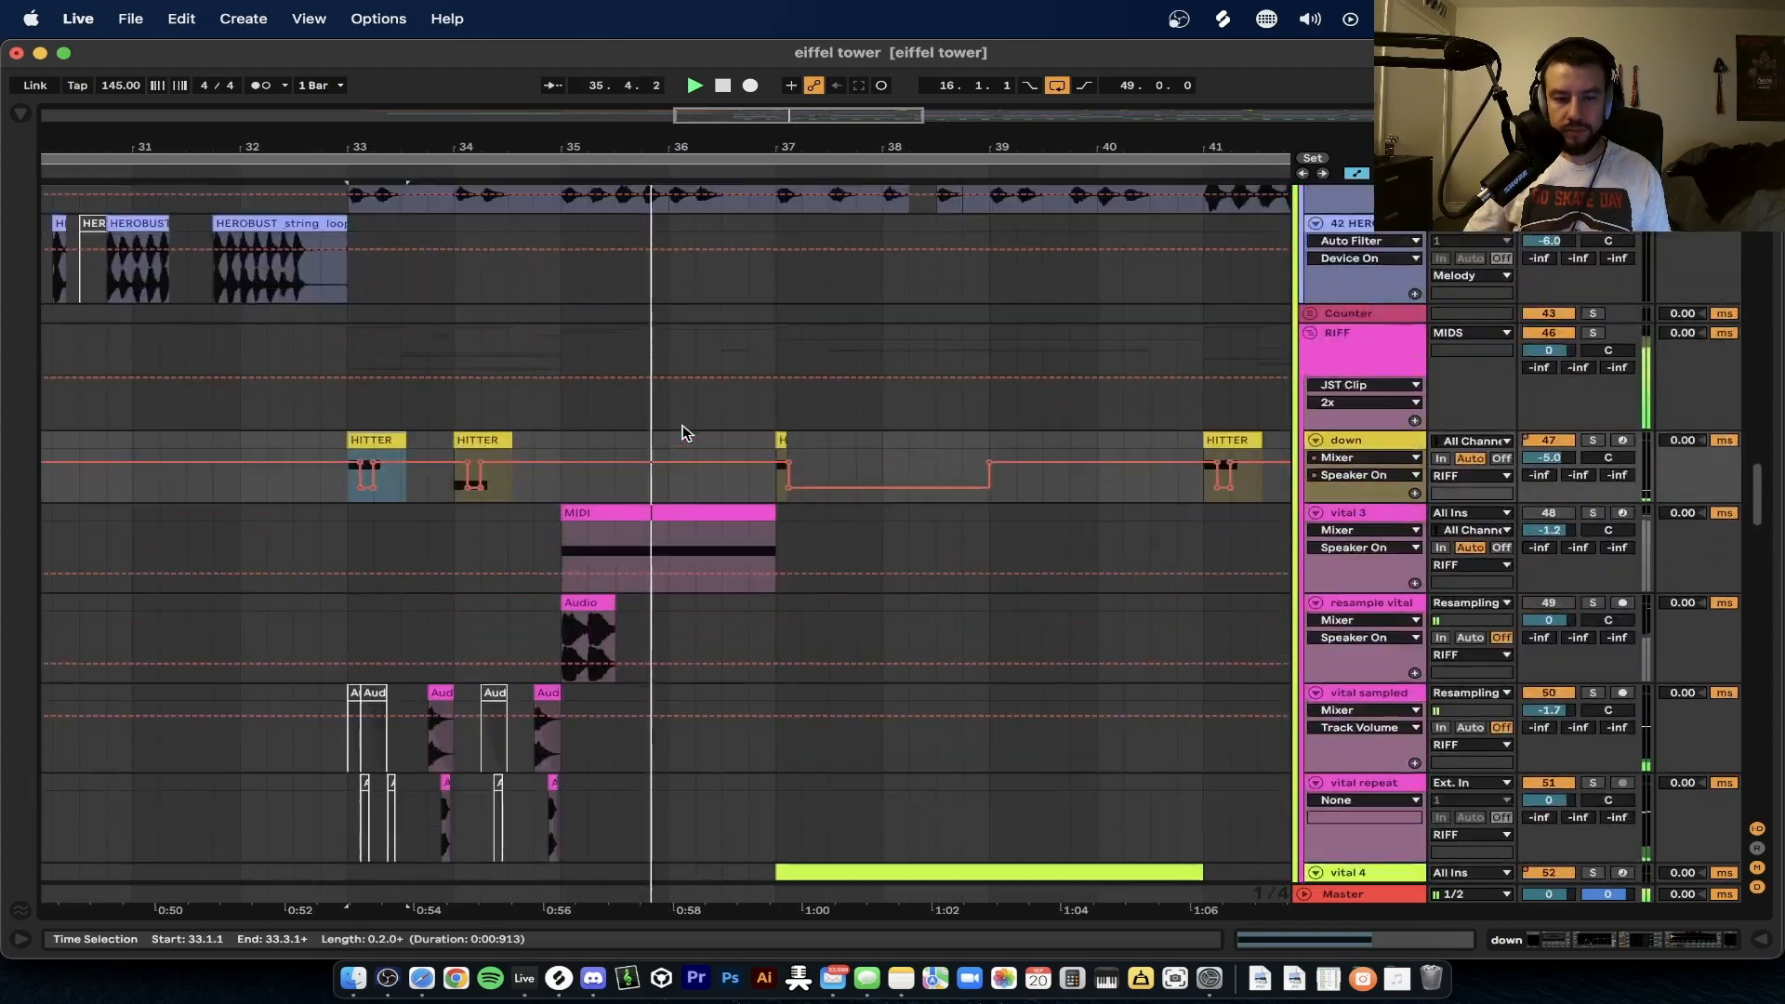
key("space")
Step: Select the MIDI clip at bar 35 on the vital 3 track and play it
scroll(663, 595, "down", 5)
left_click(628, 369)
key("space")
scroll(818, 414, "down", 3)
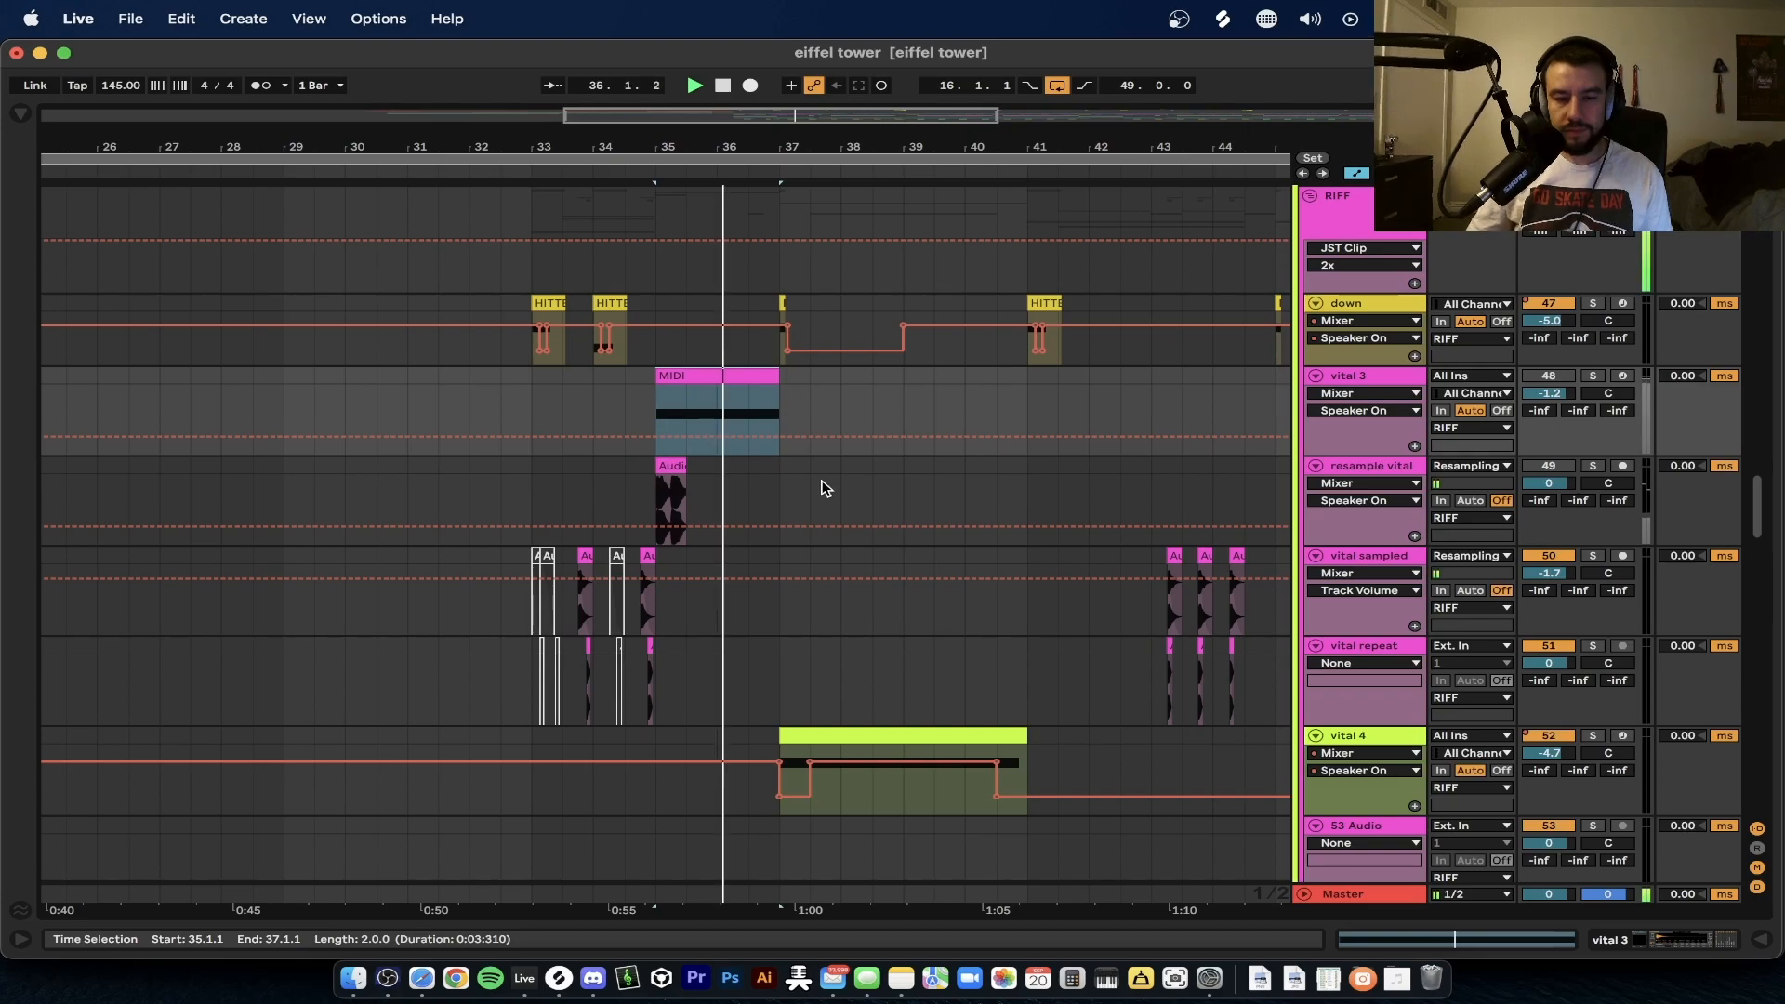
Step: Select bars 37 to 41 on the vital 3 track and play that section while examining vital 4 and the widebass tracks
left_click_drag(789, 409, 1007, 398)
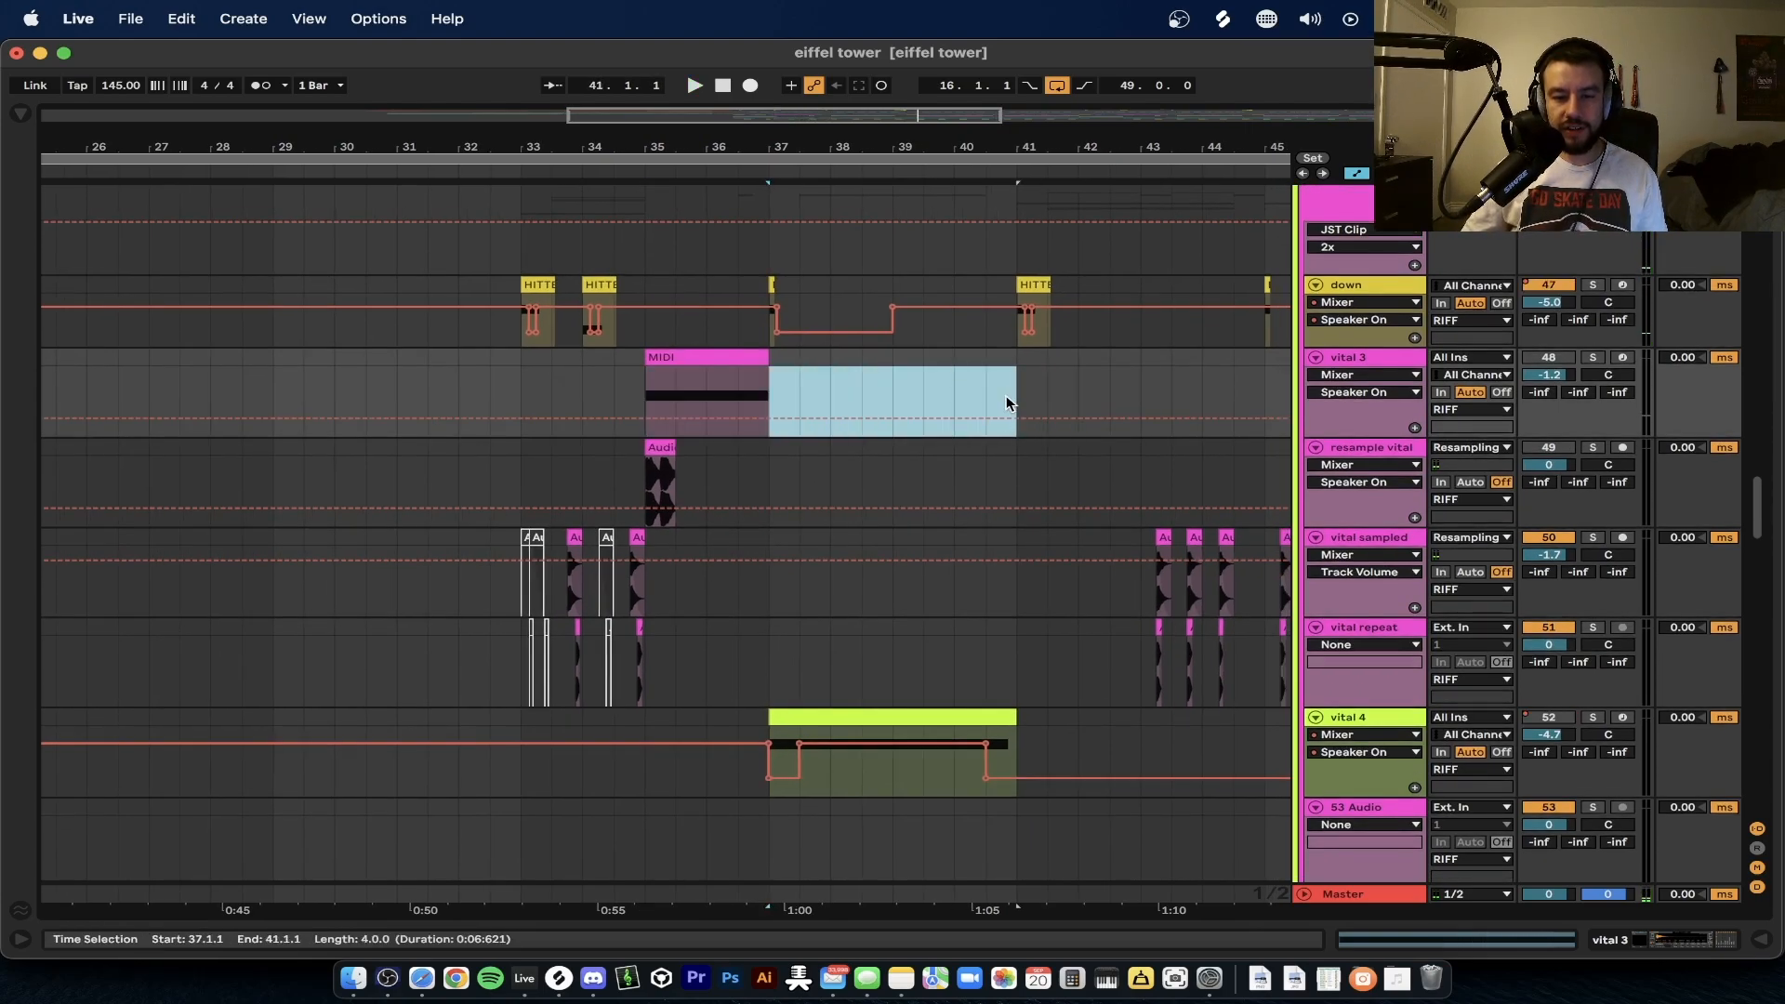
scroll(971, 437, "down", 3)
scroll(789, 506, "up", 3)
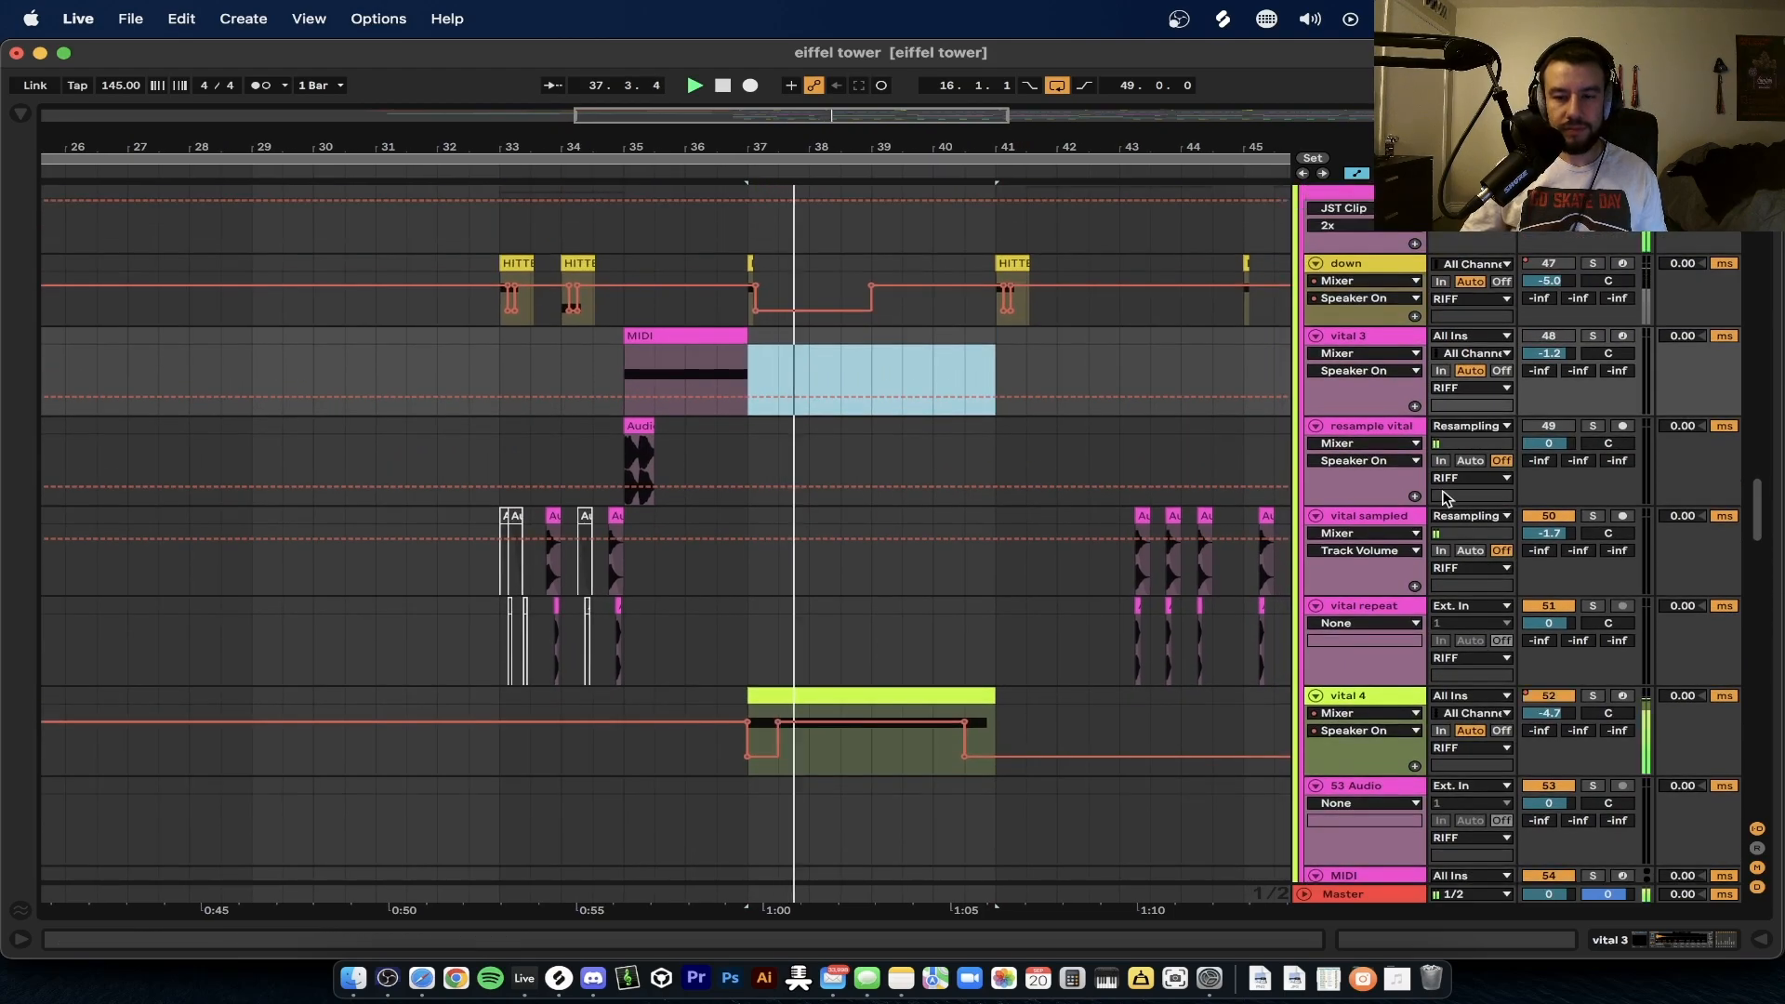
scroll(1009, 501, "down", 2)
scroll(1009, 501, "down", 3)
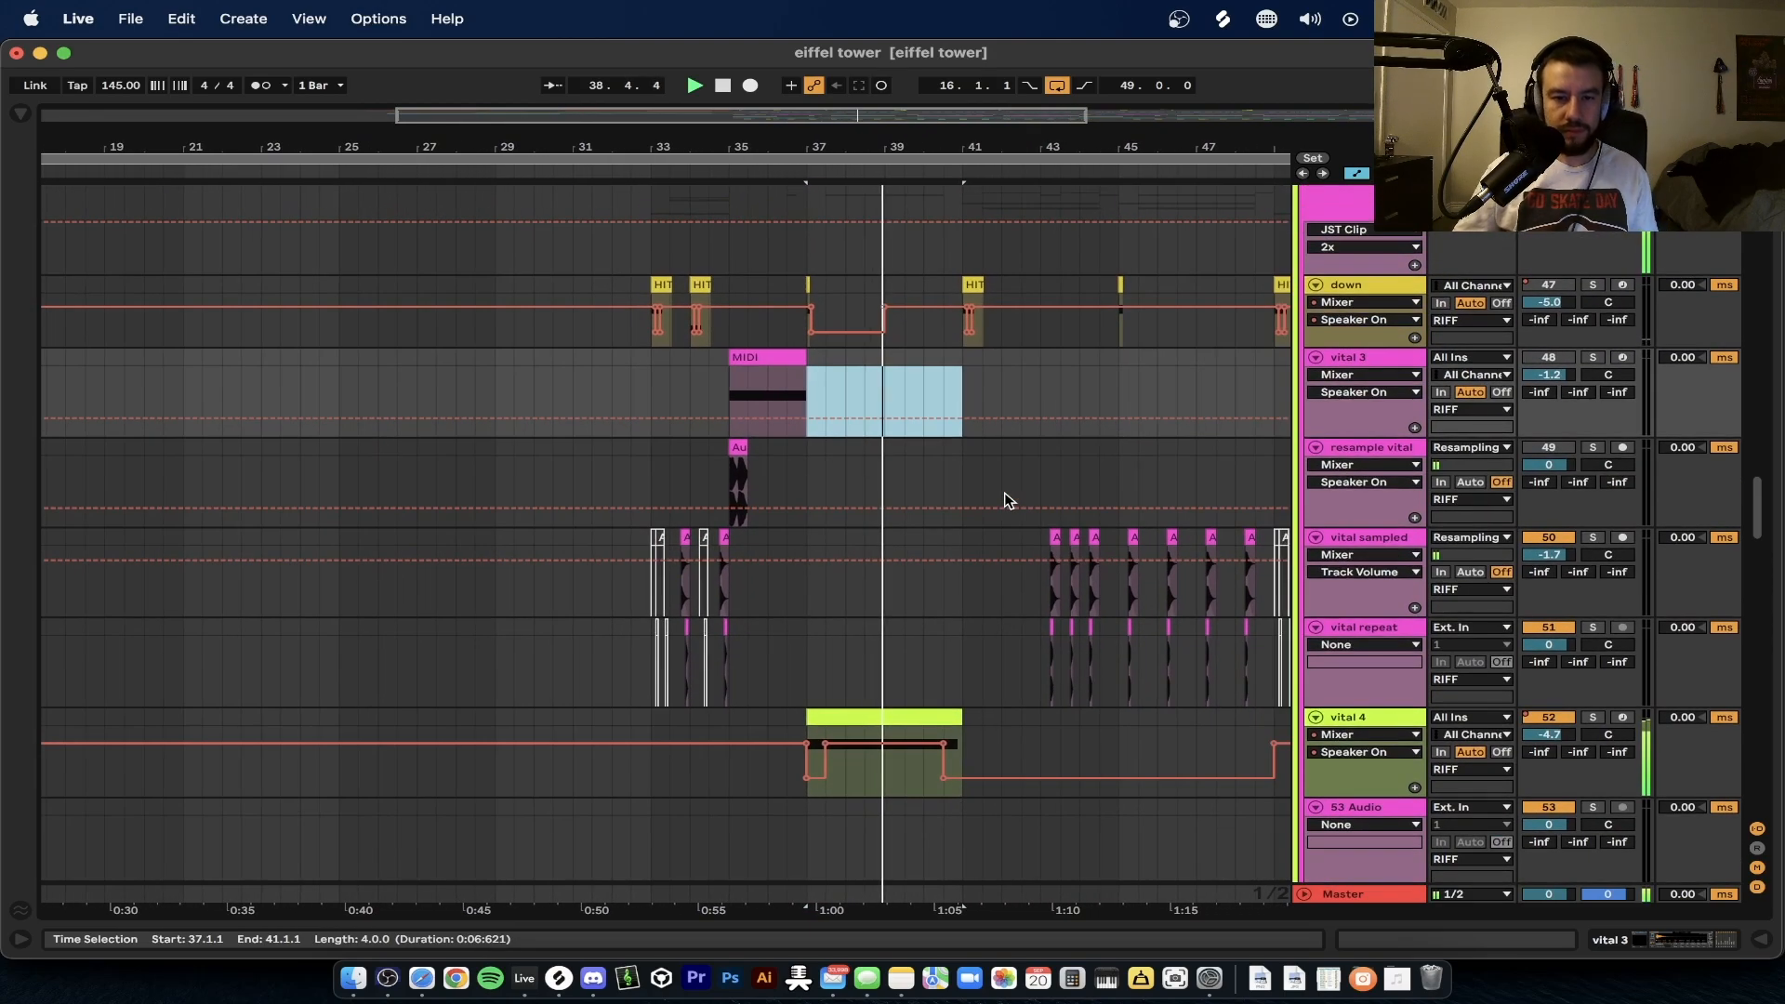
scroll(916, 493, "up", 2)
scroll(920, 511, "down", 10)
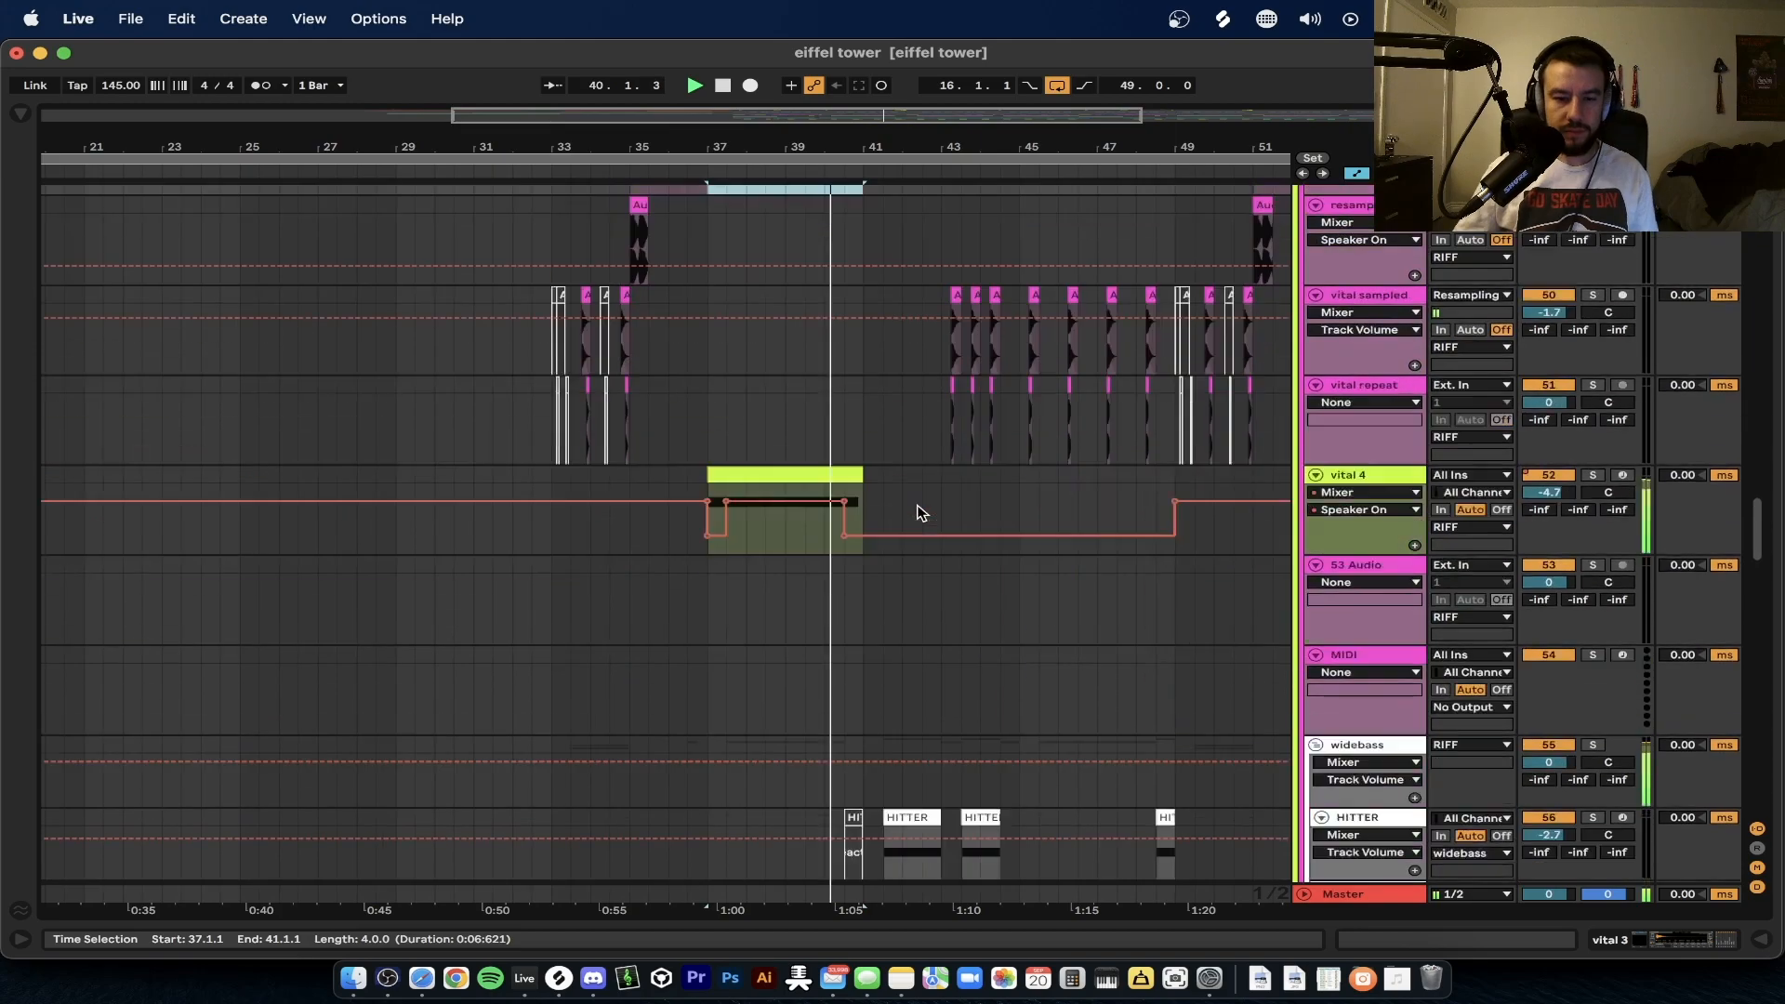
scroll(875, 531, "up", 2)
scroll(764, 552, "up", 2)
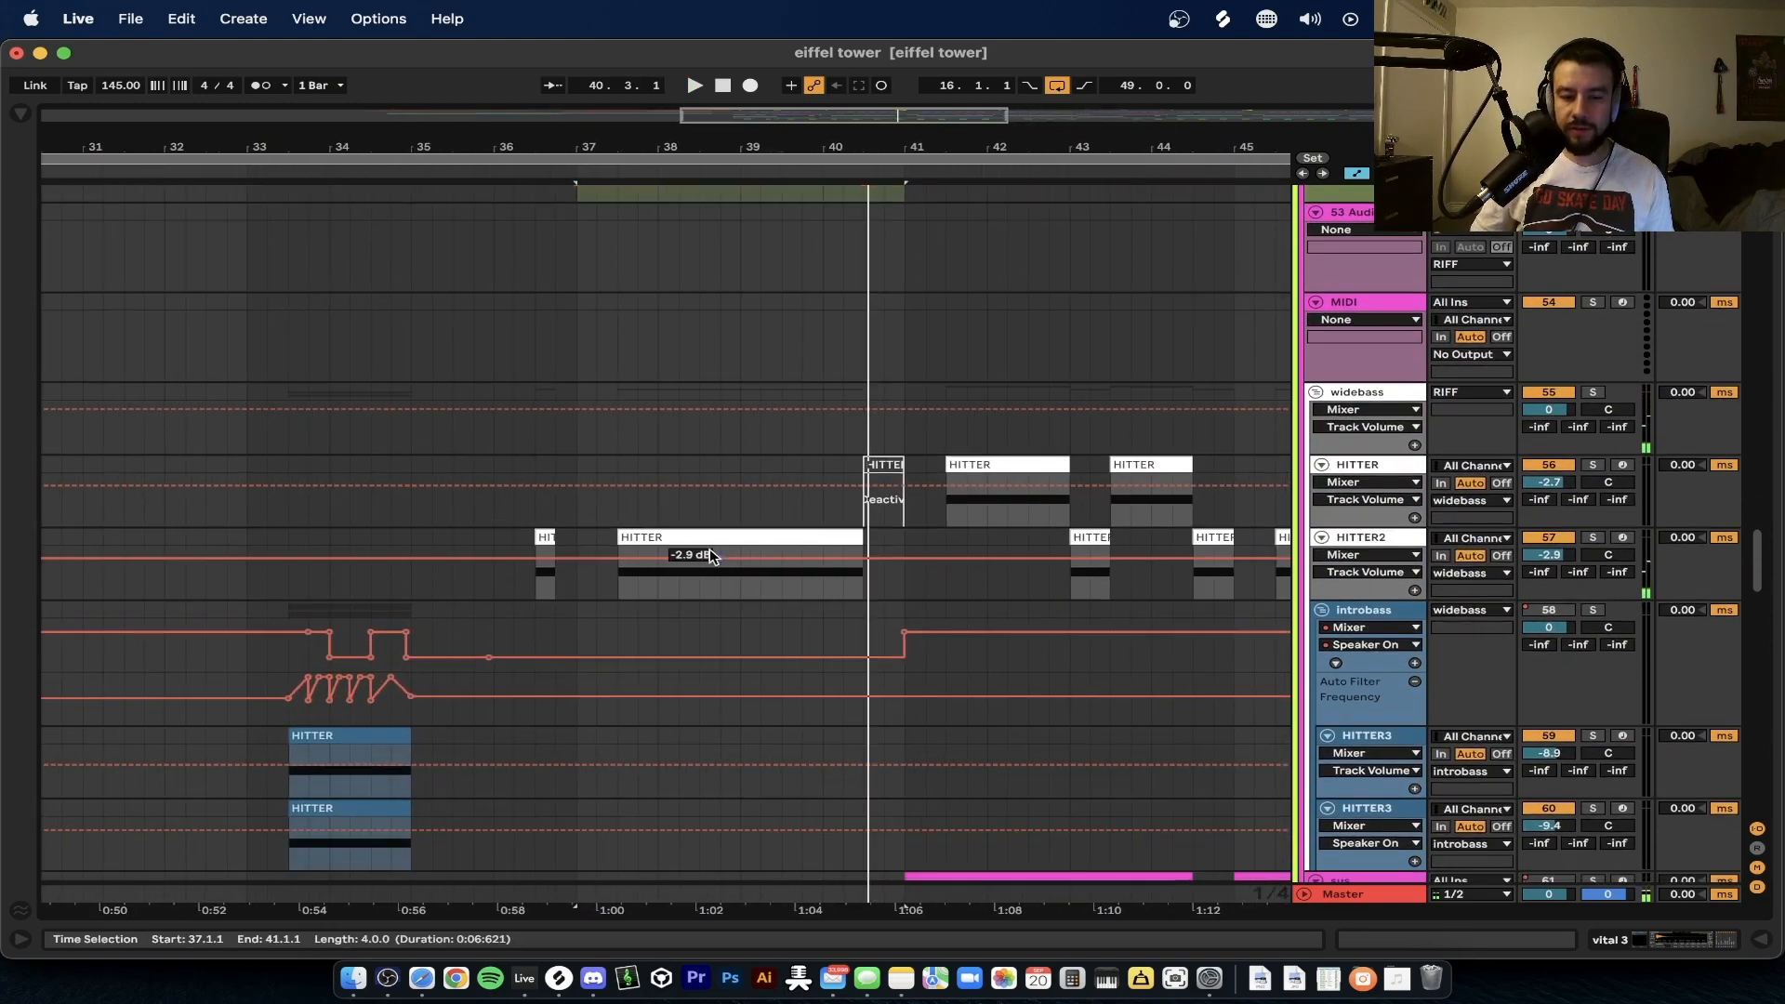
Step: Audition the long HITTER clip starting at 37.3.1 with the HITTER2 track soloed, and unsolo the track
left_click(650, 534)
key("space")
left_click(1593, 539)
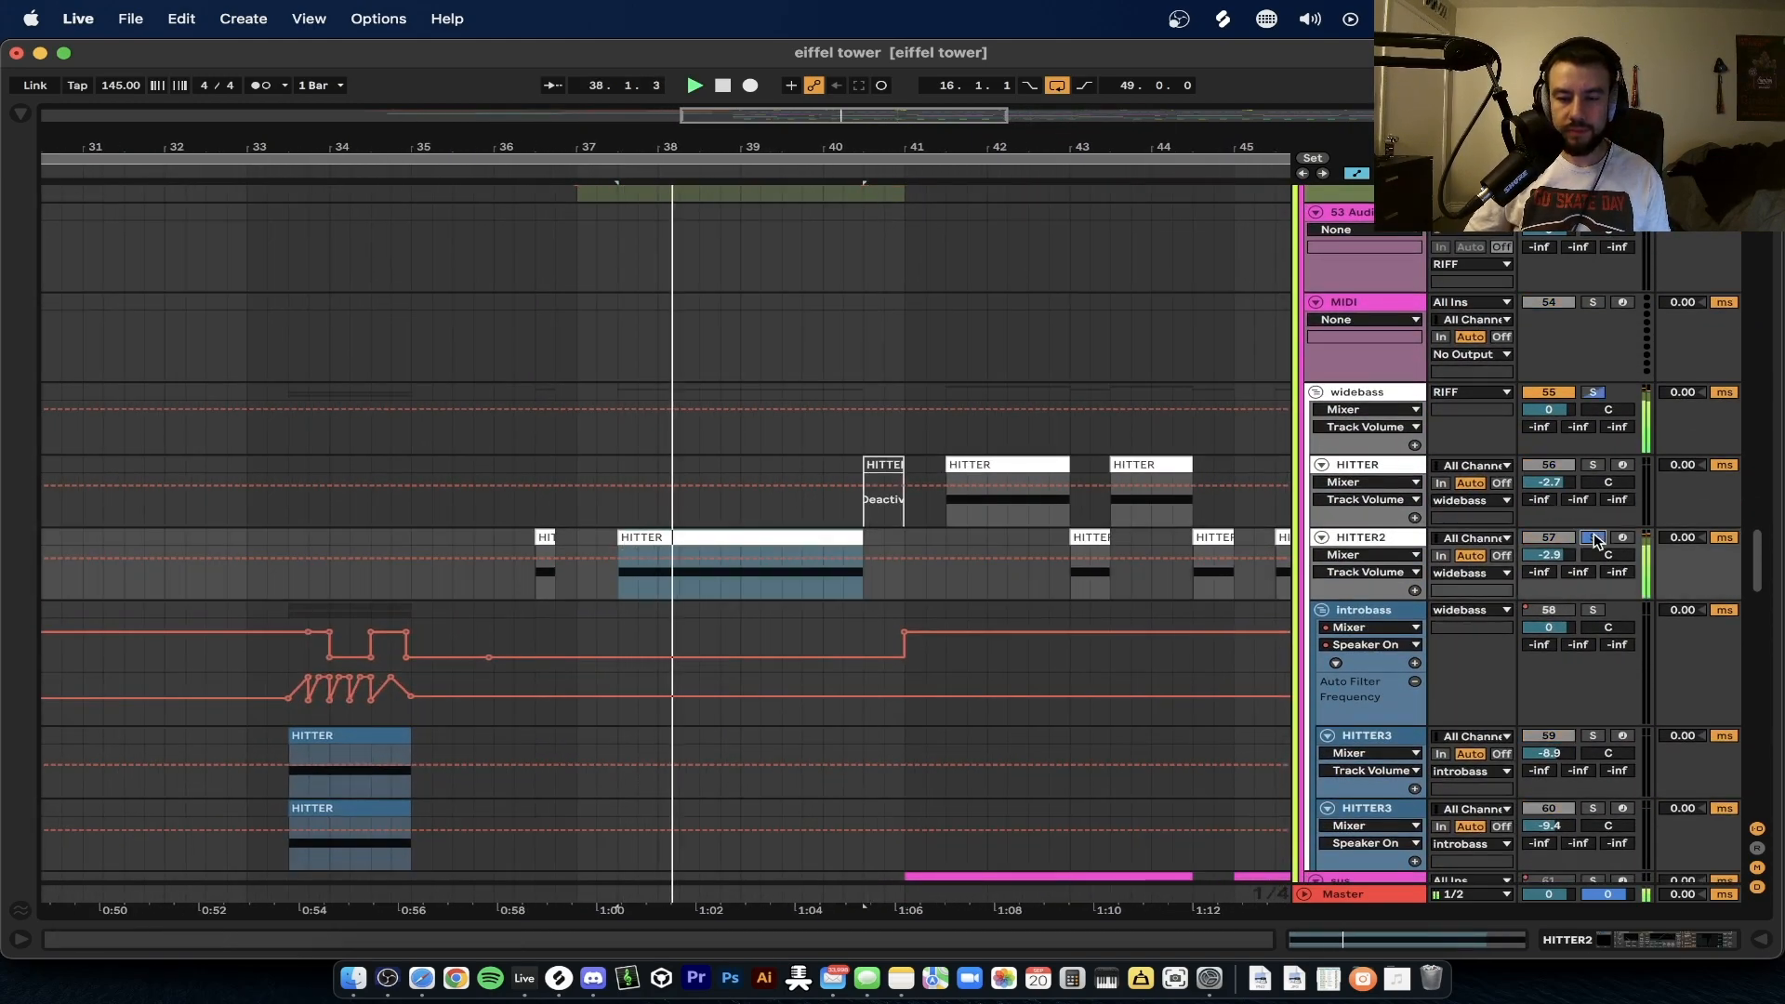
key("space")
left_click(1593, 539)
scroll(827, 487, "up", 5)
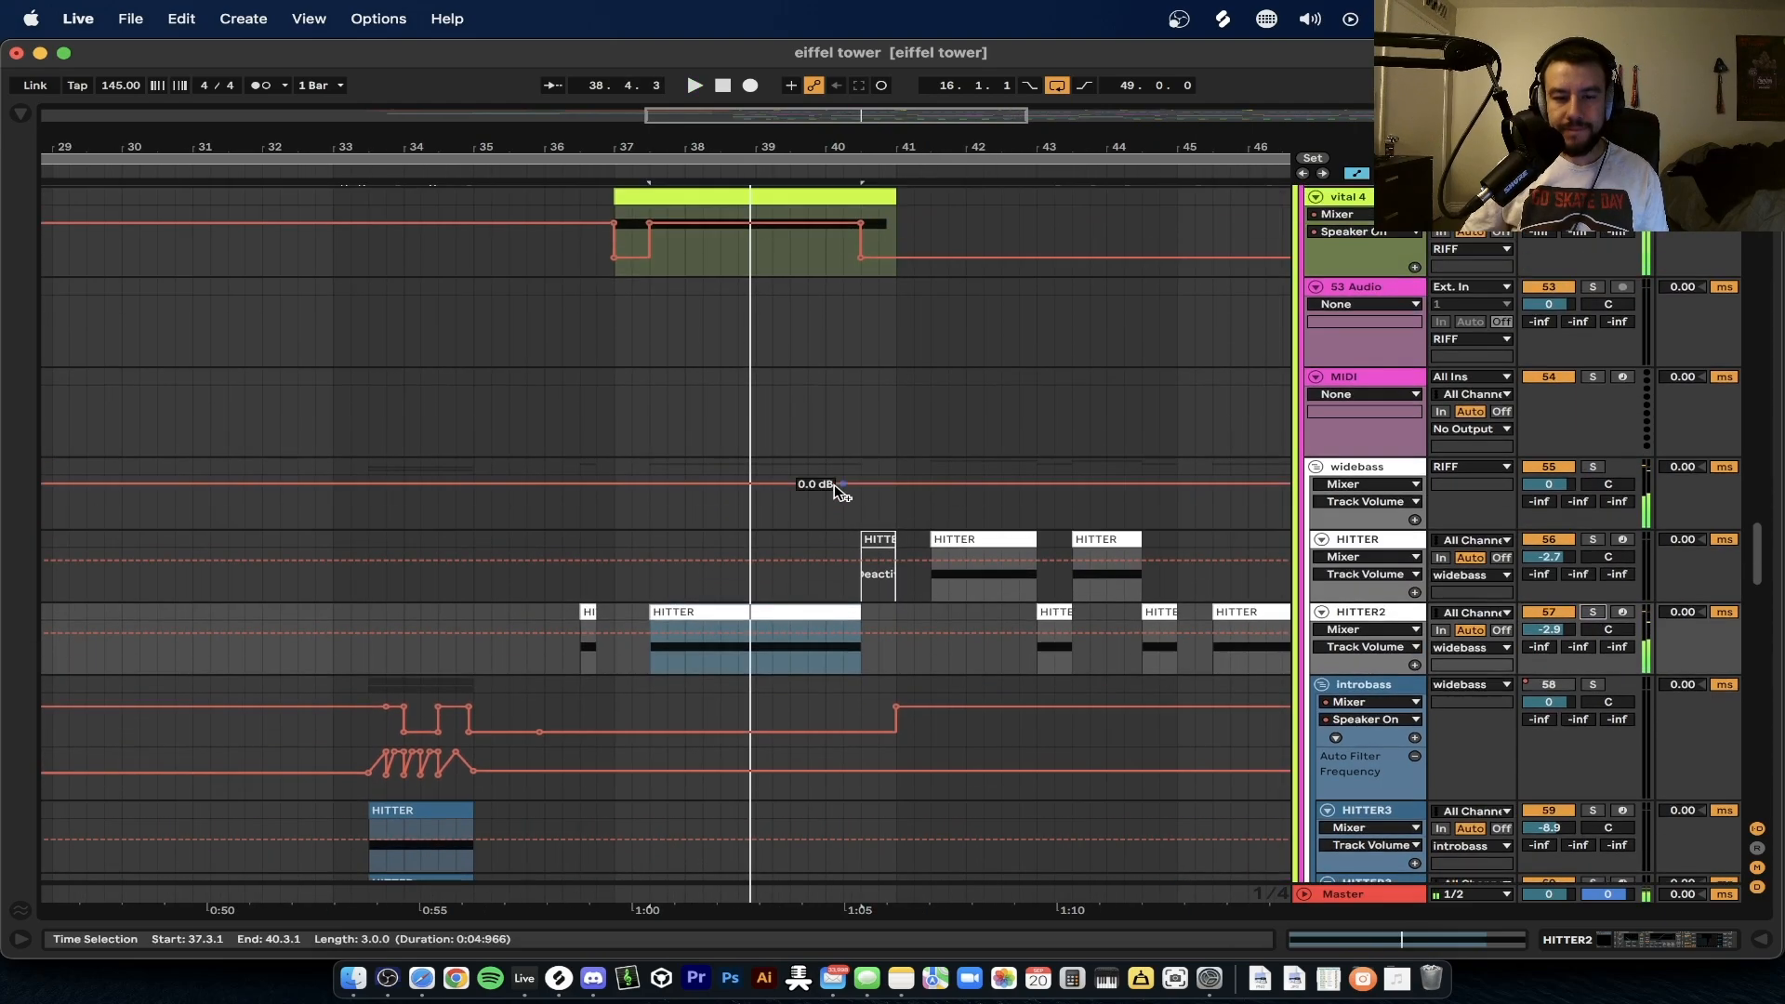
Step: Return to the vital tracks and place the insert marker at bar 33 on the vital 3 track
scroll(836, 493, "down", 2)
scroll(836, 494, "up", 5)
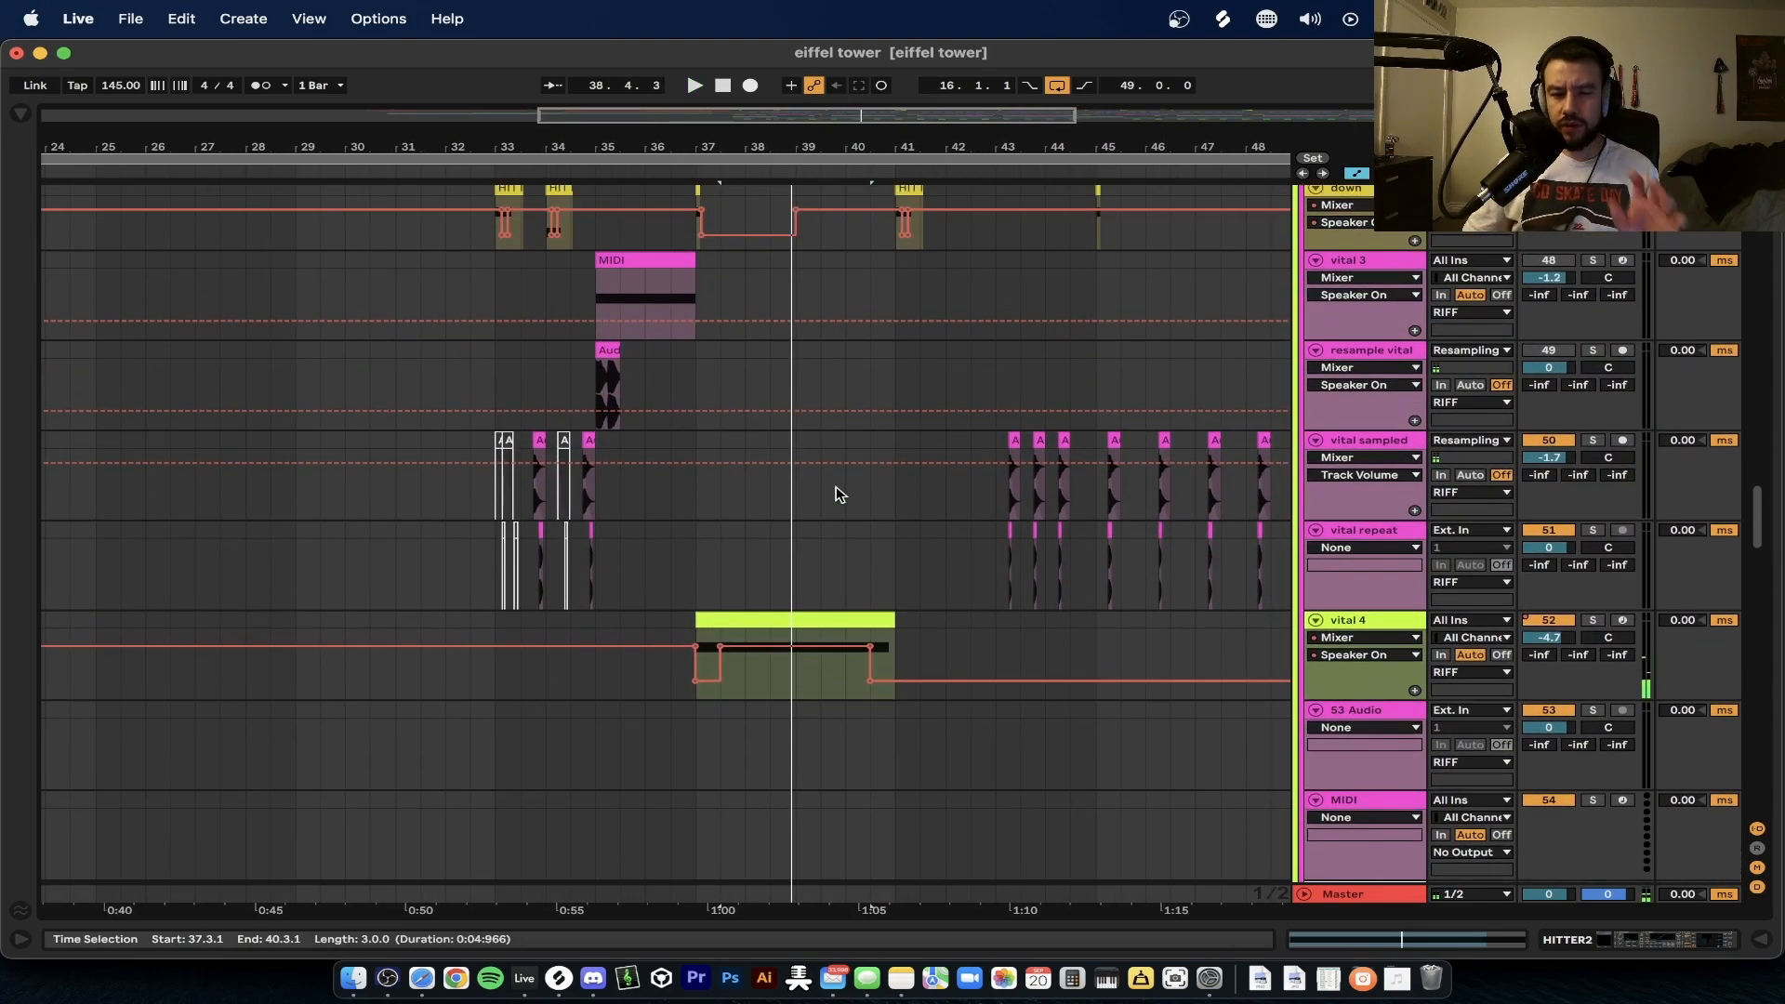
scroll(547, 413, "up", 2)
scroll(811, 511, "right", 2)
scroll(811, 510, "up", 1)
left_click(811, 517)
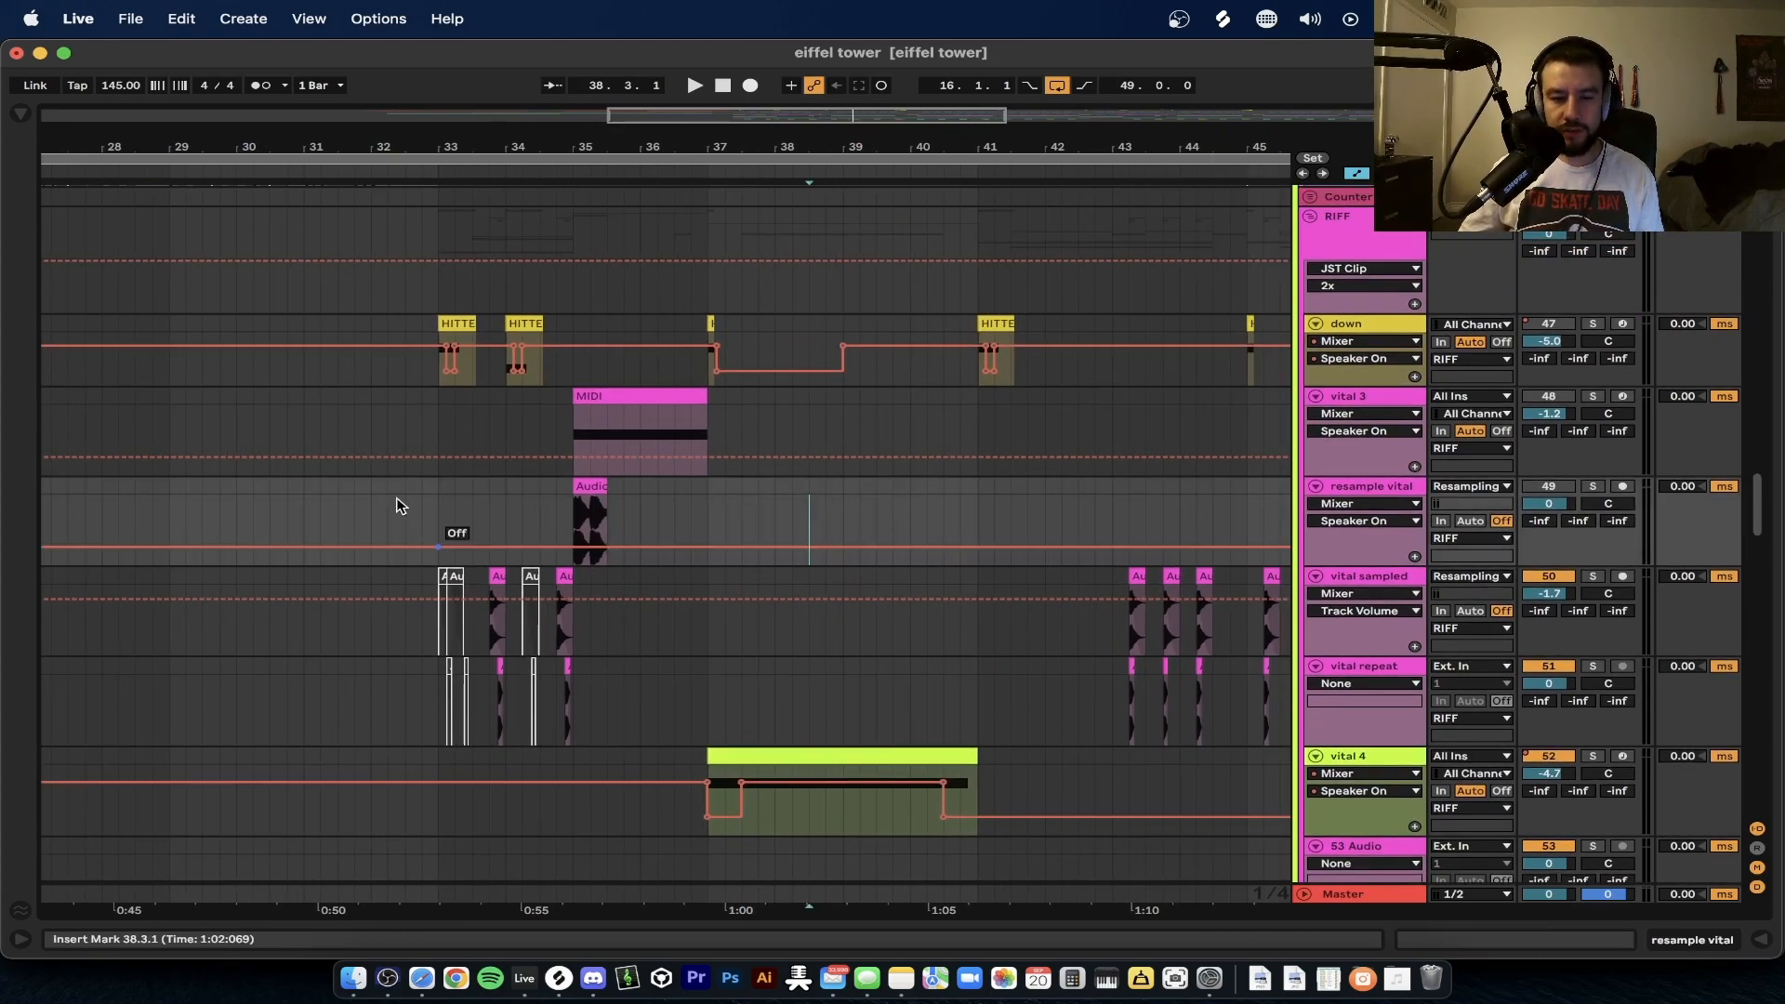
left_click(433, 418)
scroll(430, 416, "up", 5)
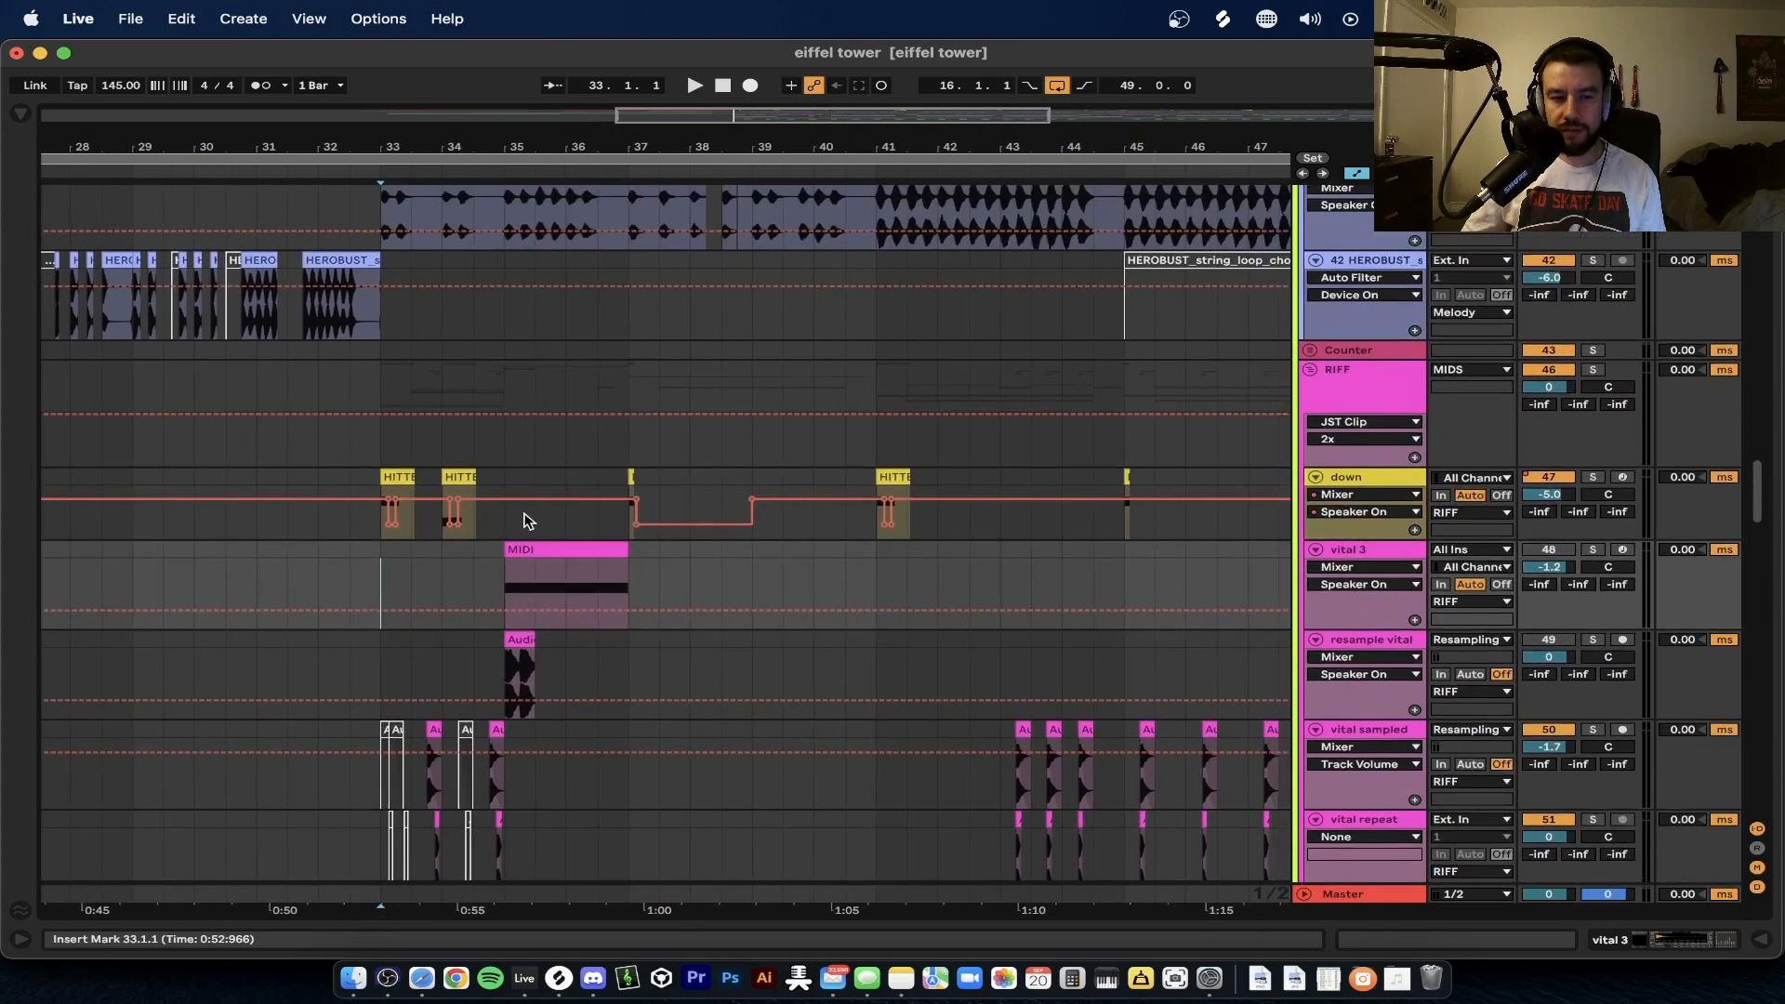
Step: Play the drop from bar 33, and place the insert marker at bar 37 on the resample vital track to continue playback there
scroll(678, 614, "down", 3)
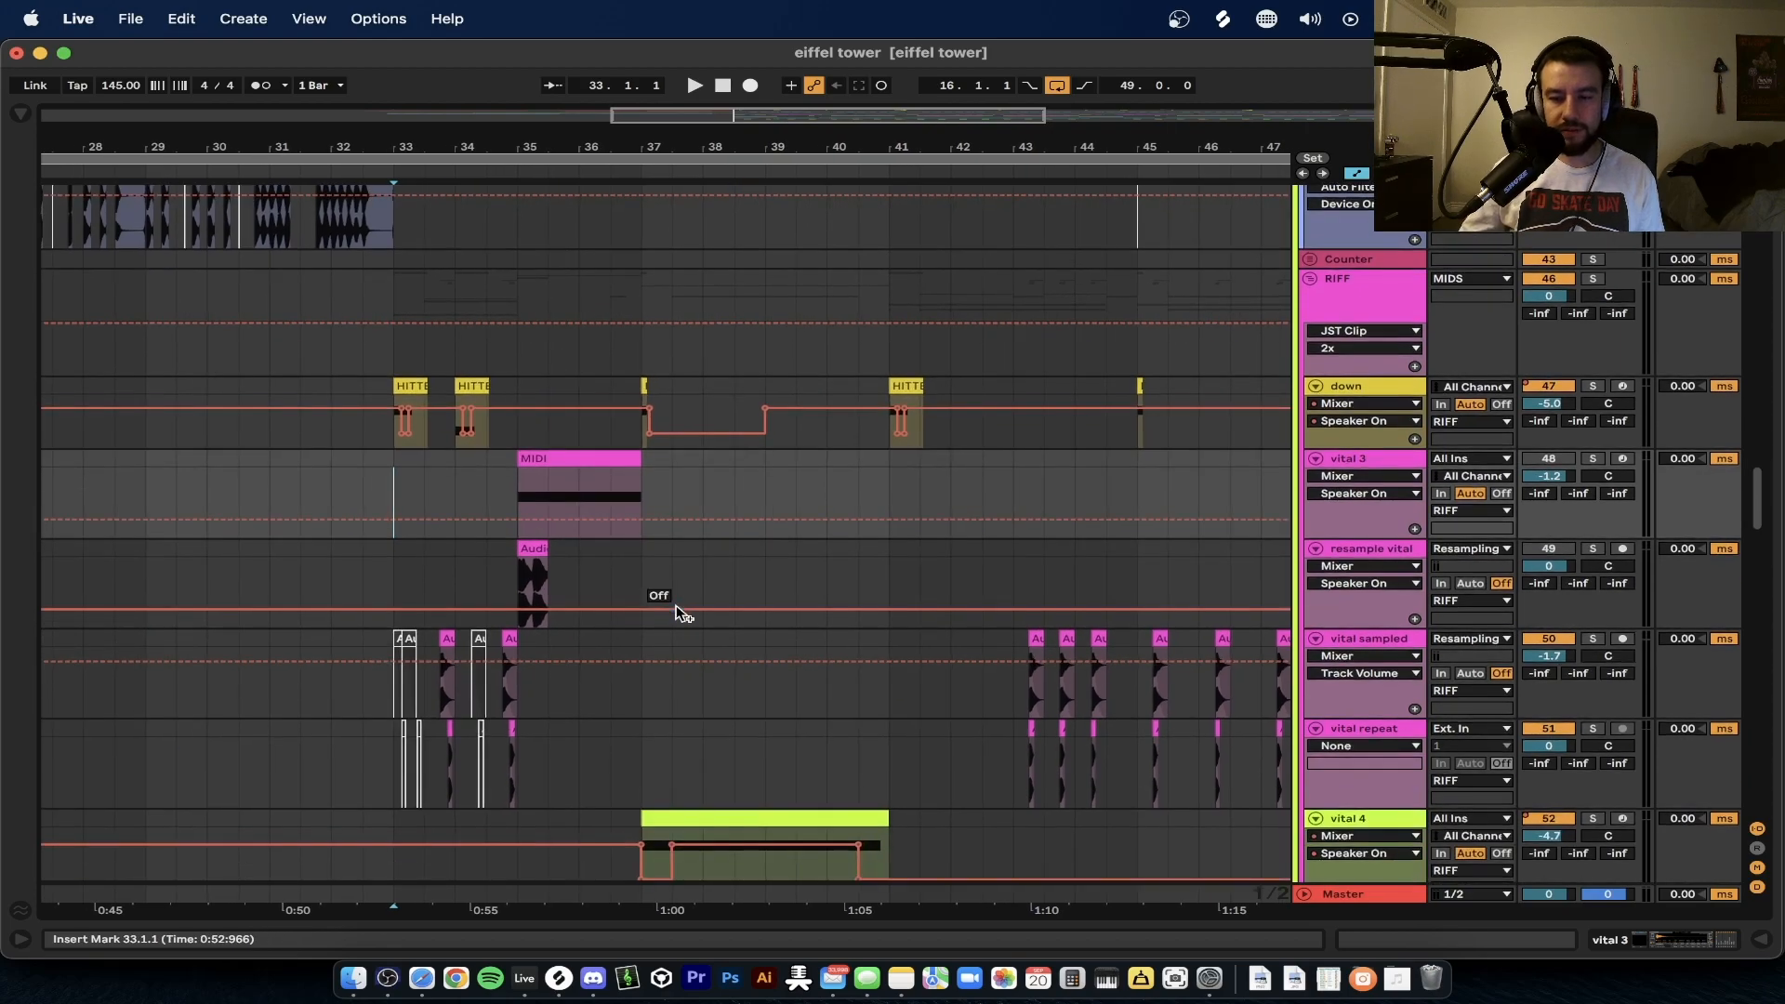
scroll(677, 614, "down", 2)
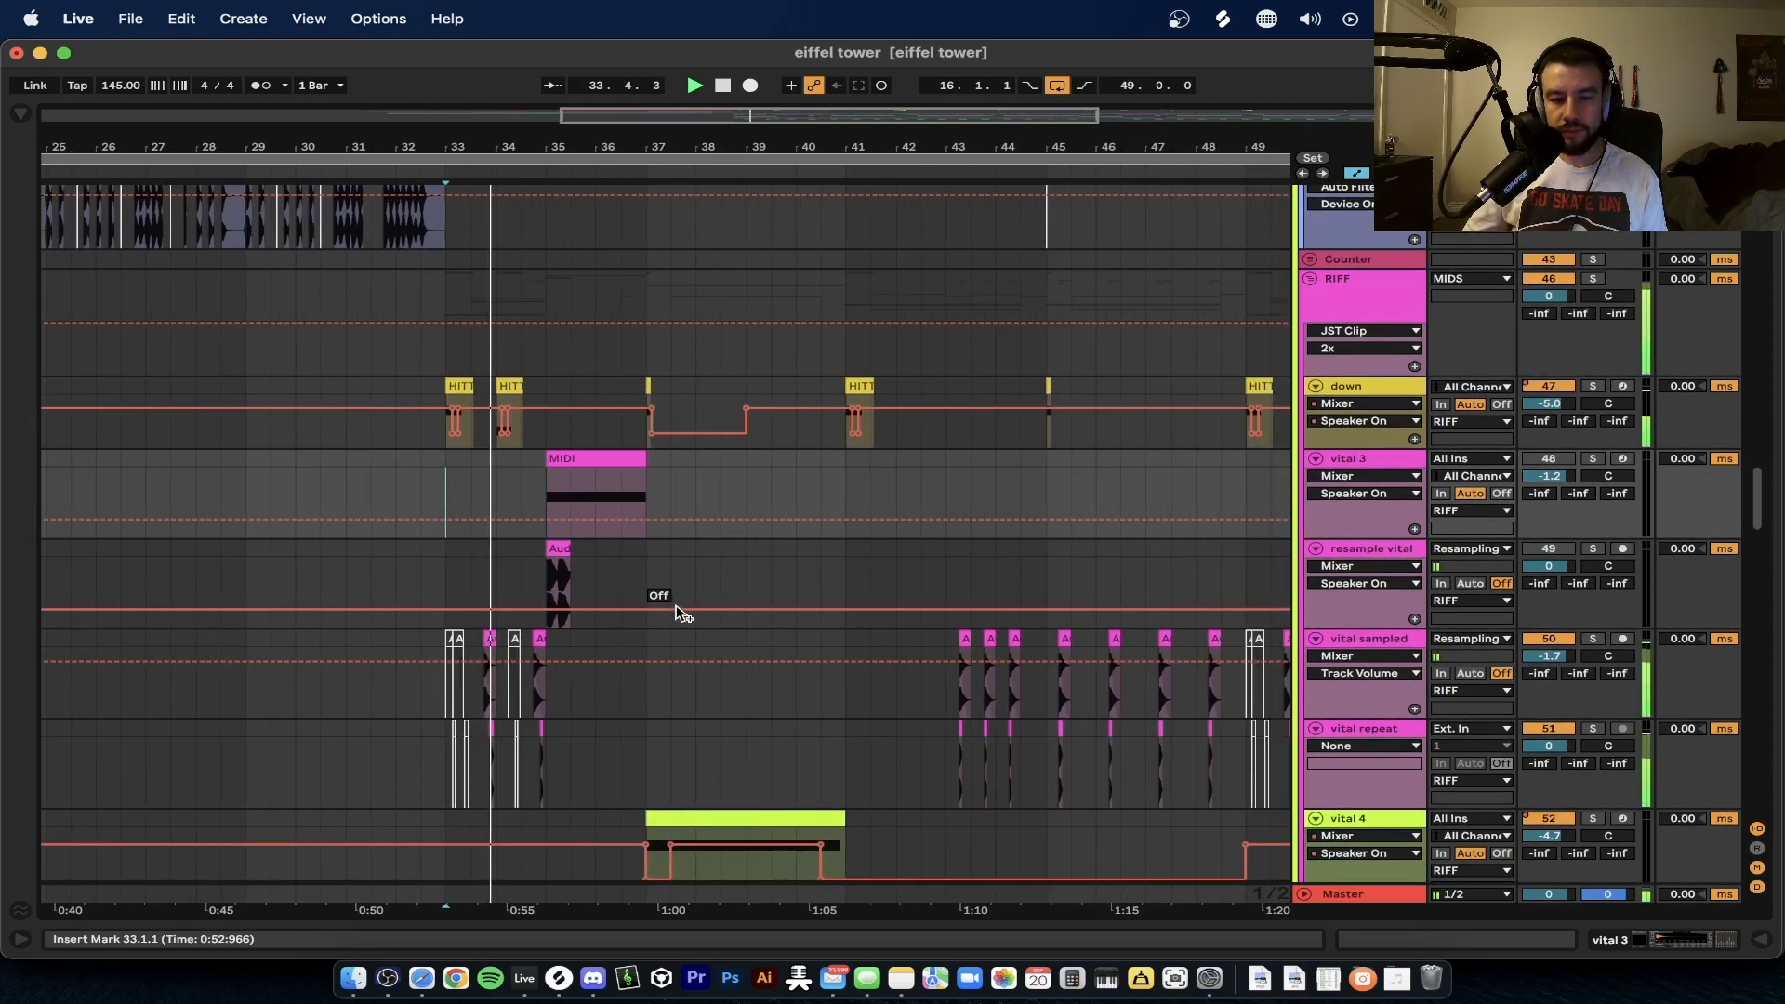
scroll(678, 613, "down", 2)
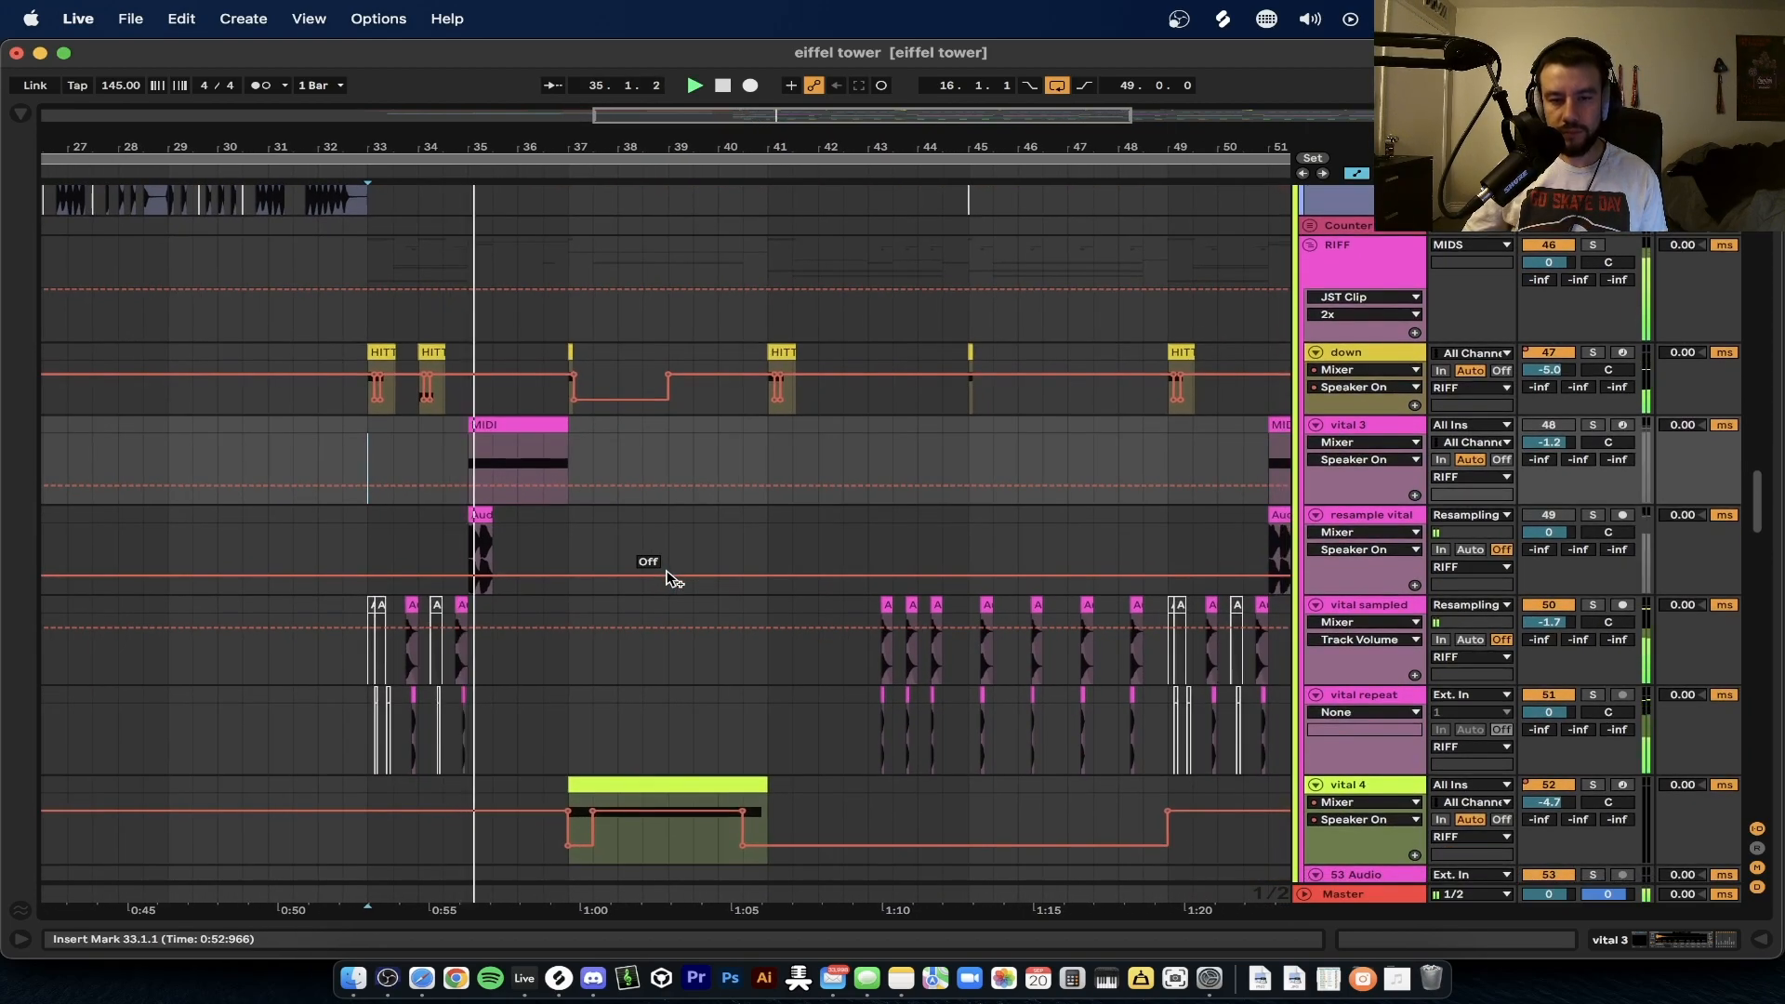
left_click(566, 543)
key("space")
key("space")
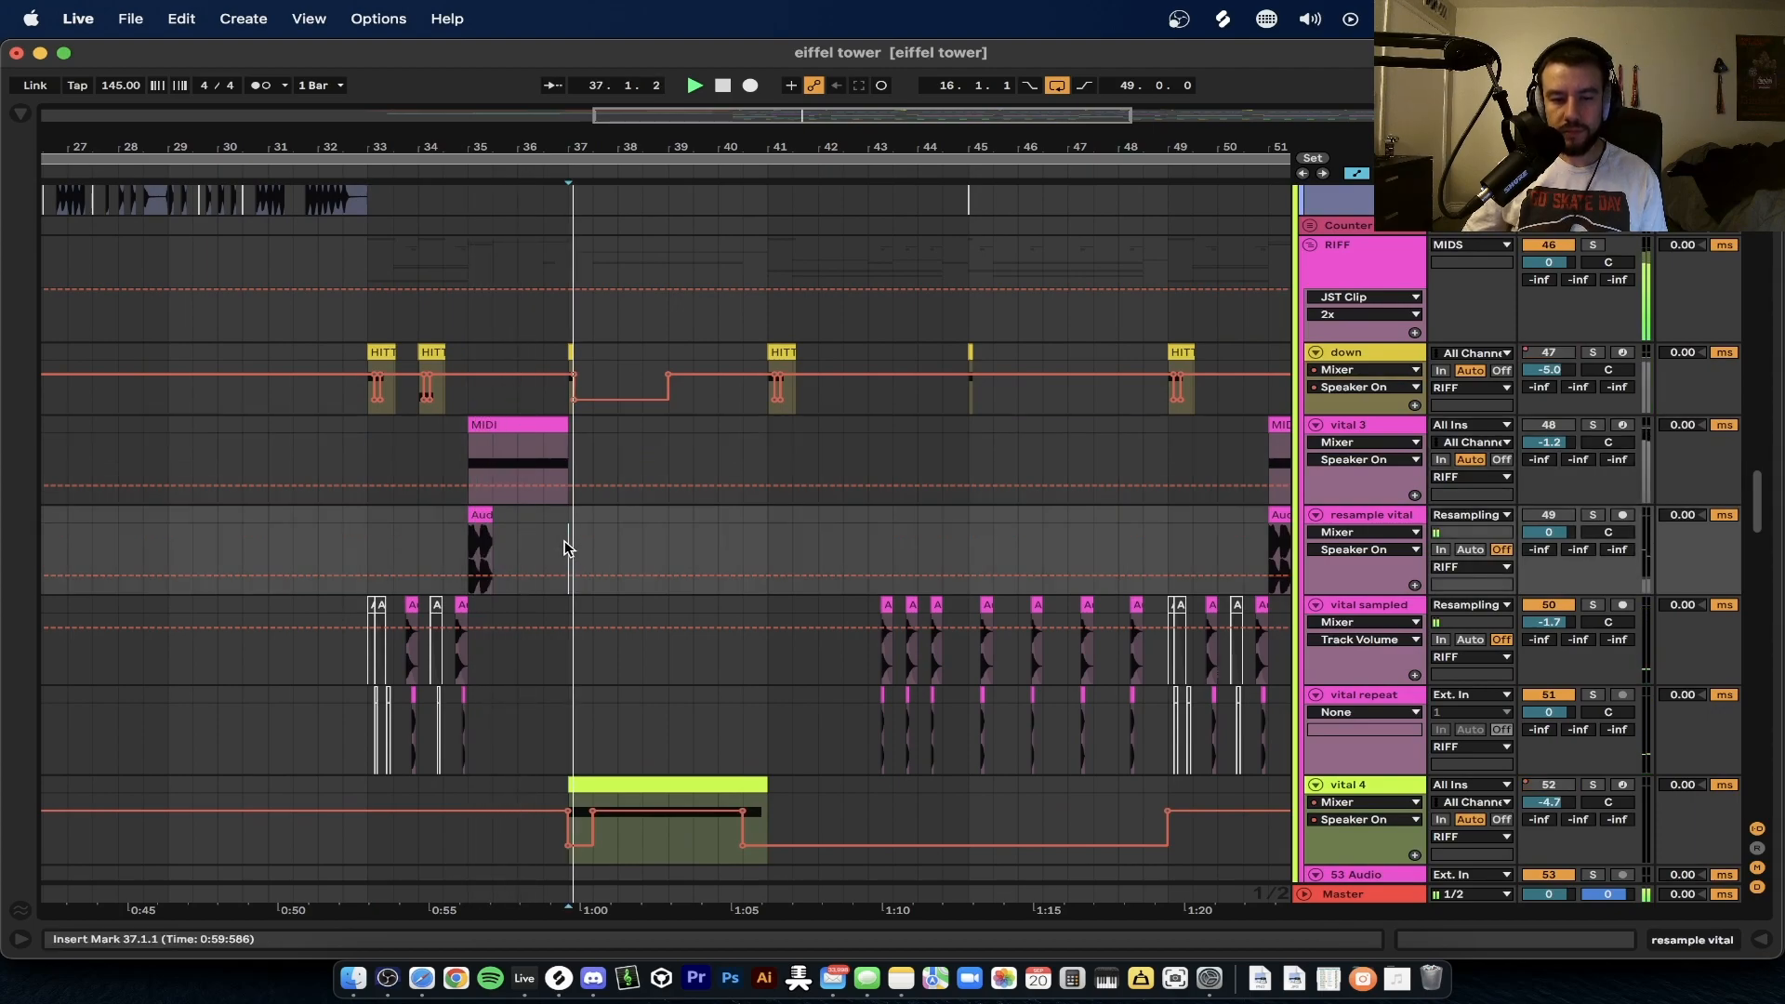
Step: Solo track 42, activate its deactivated HEROBUST_string_loop_chords_145_D# clip at bar 45, and play it
scroll(564, 541, "up", 10)
scroll(564, 548, "down", 5)
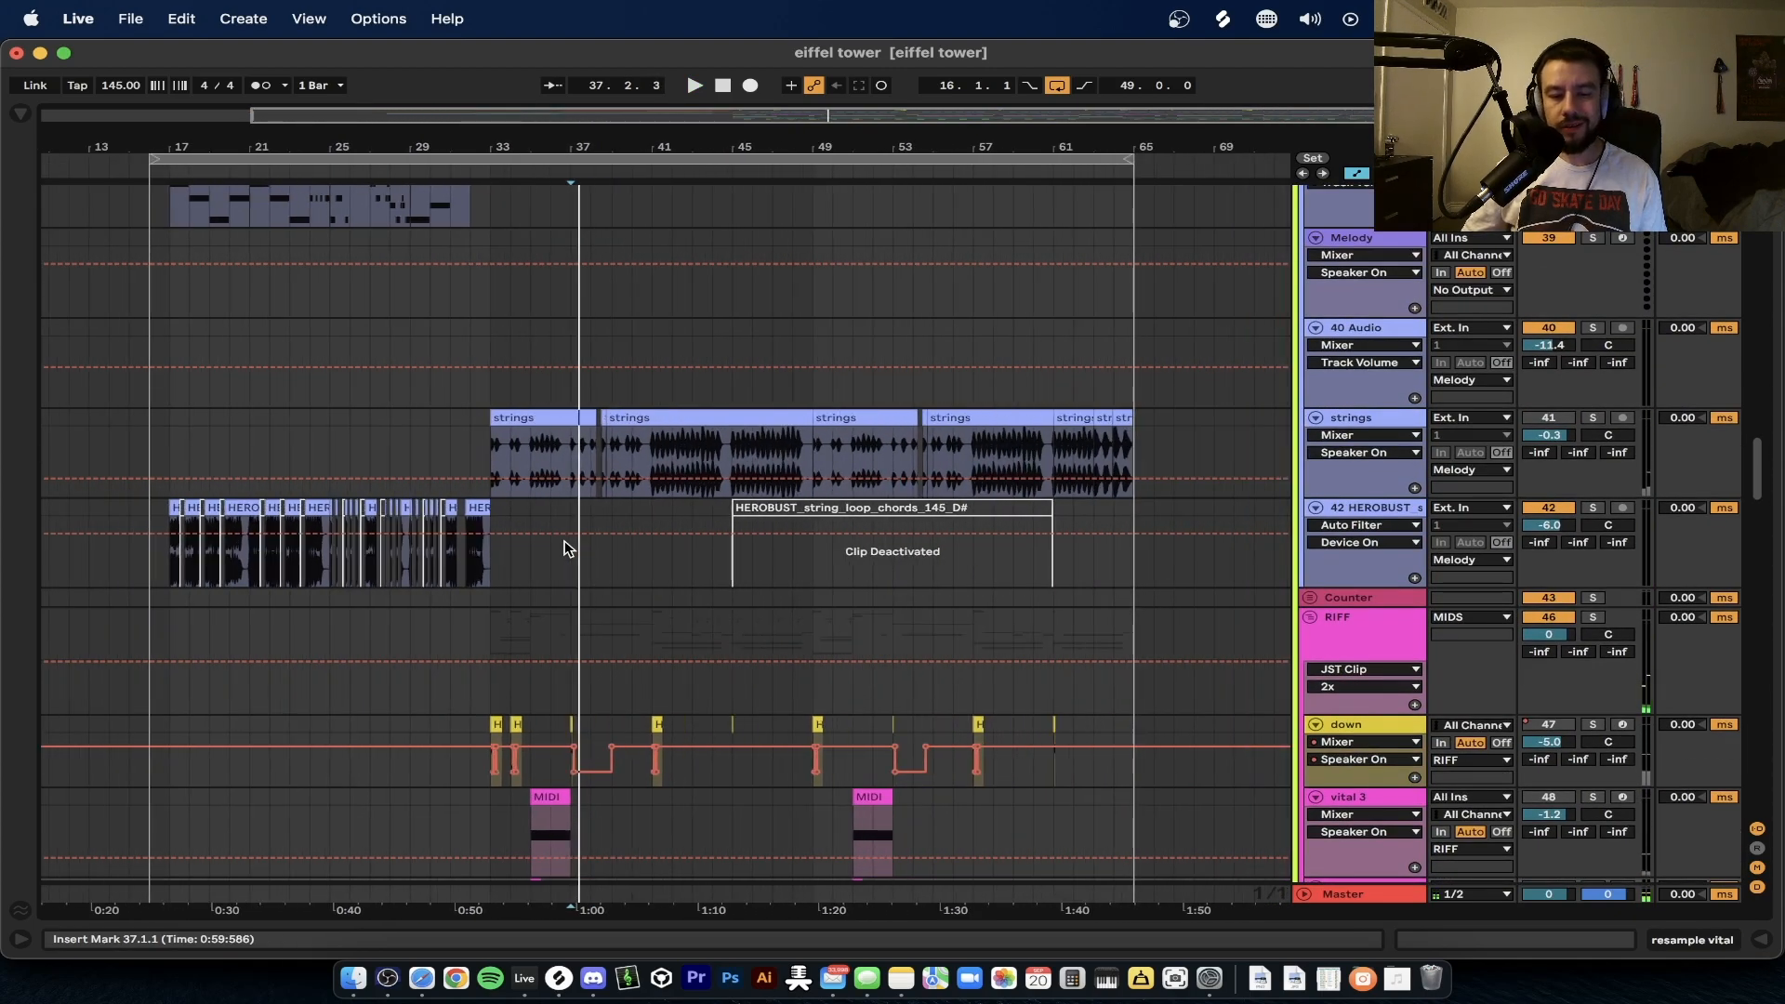
left_click(882, 506)
scroll(732, 532, "up", 5)
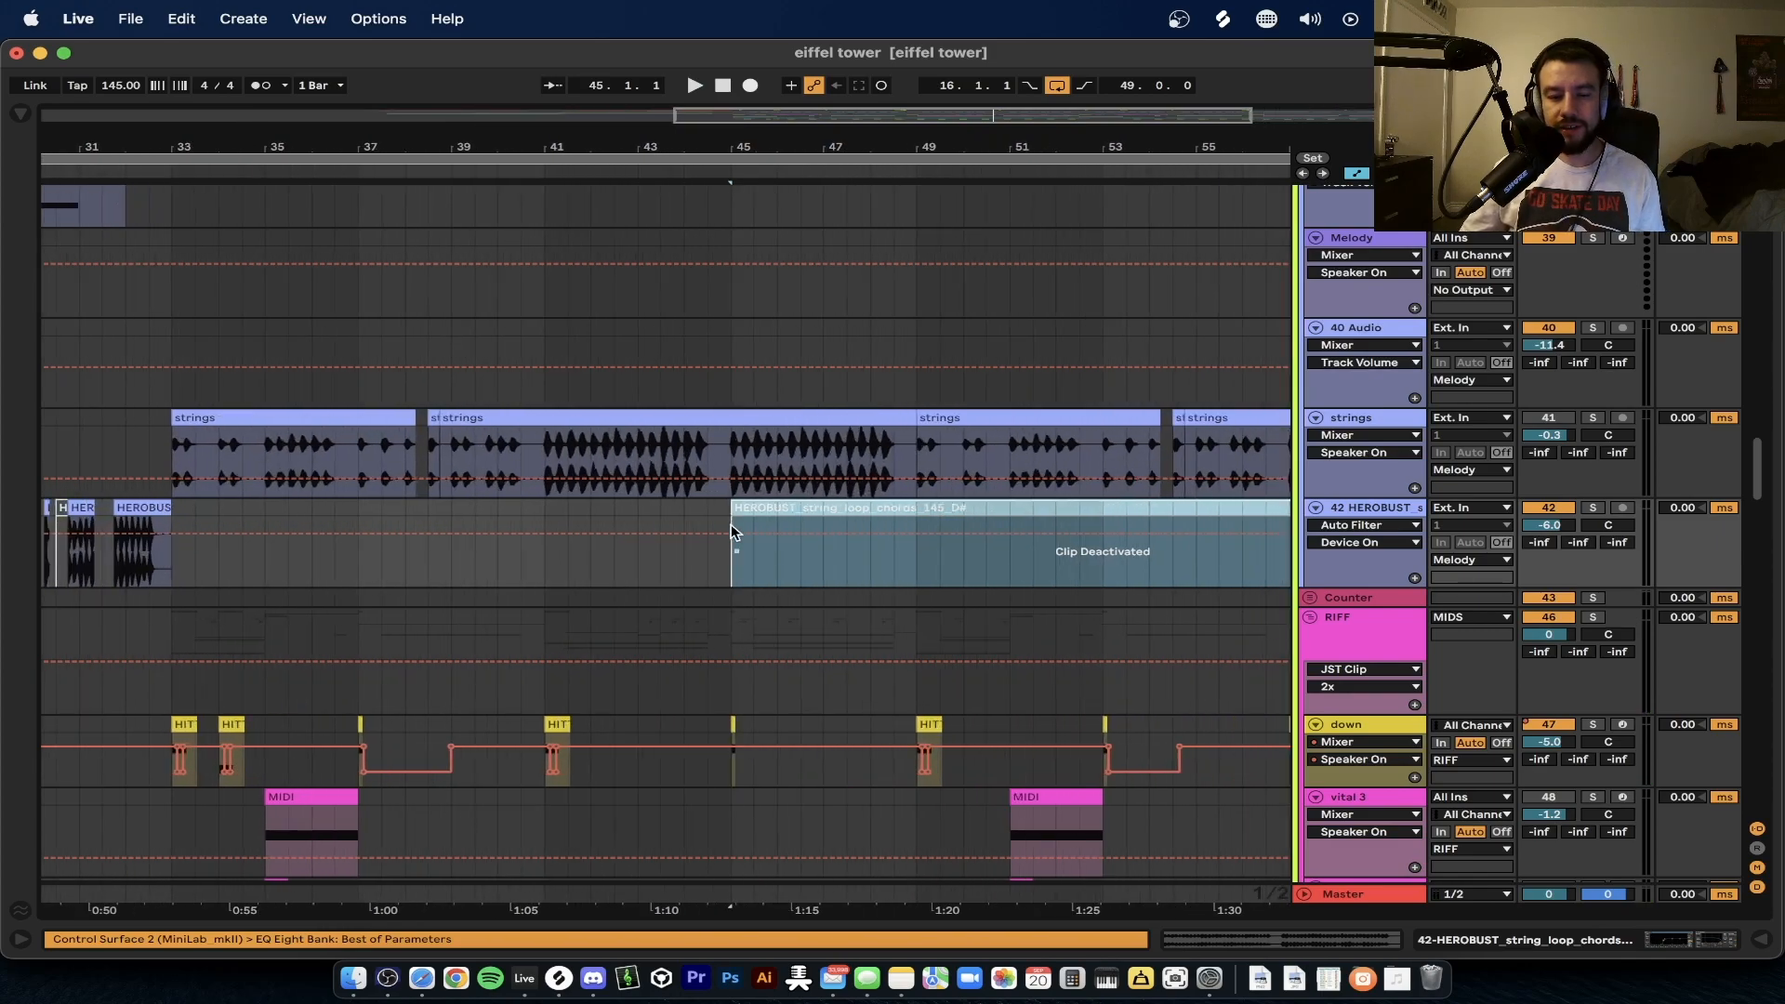
scroll(731, 532, "down", 3)
scroll(528, 463, "down", 3)
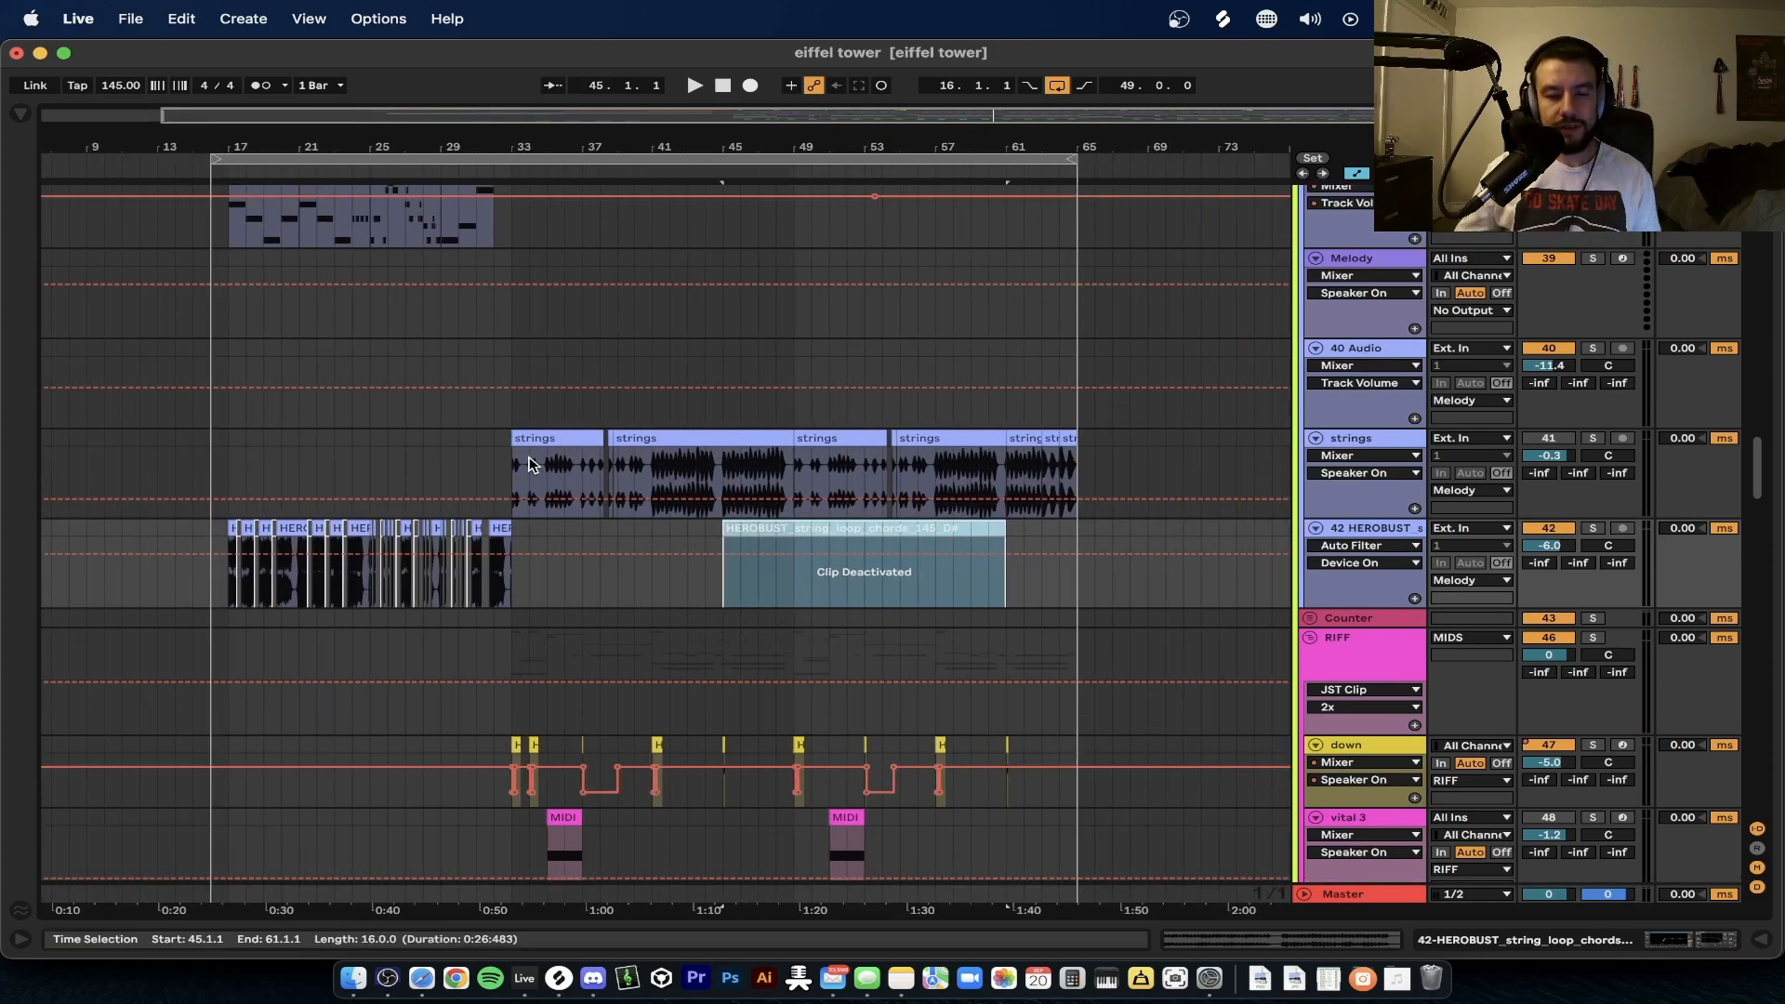
scroll(528, 462, "up", 2)
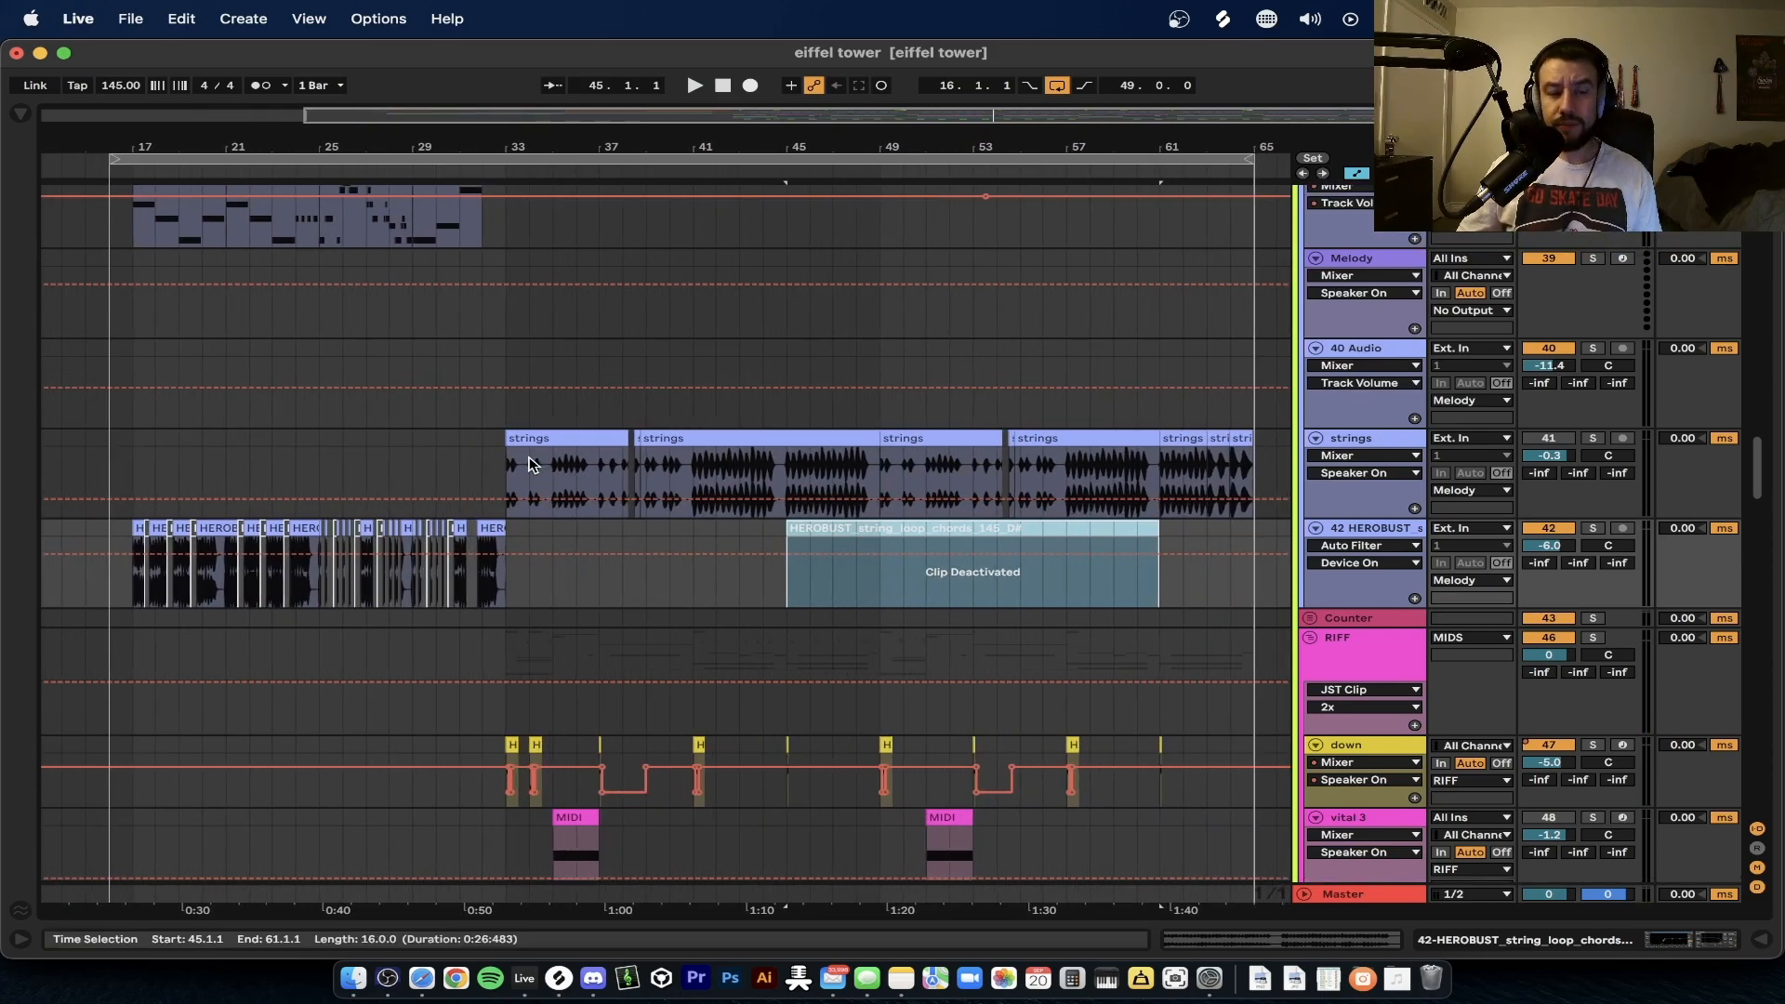
left_click(1595, 528)
left_click(990, 528)
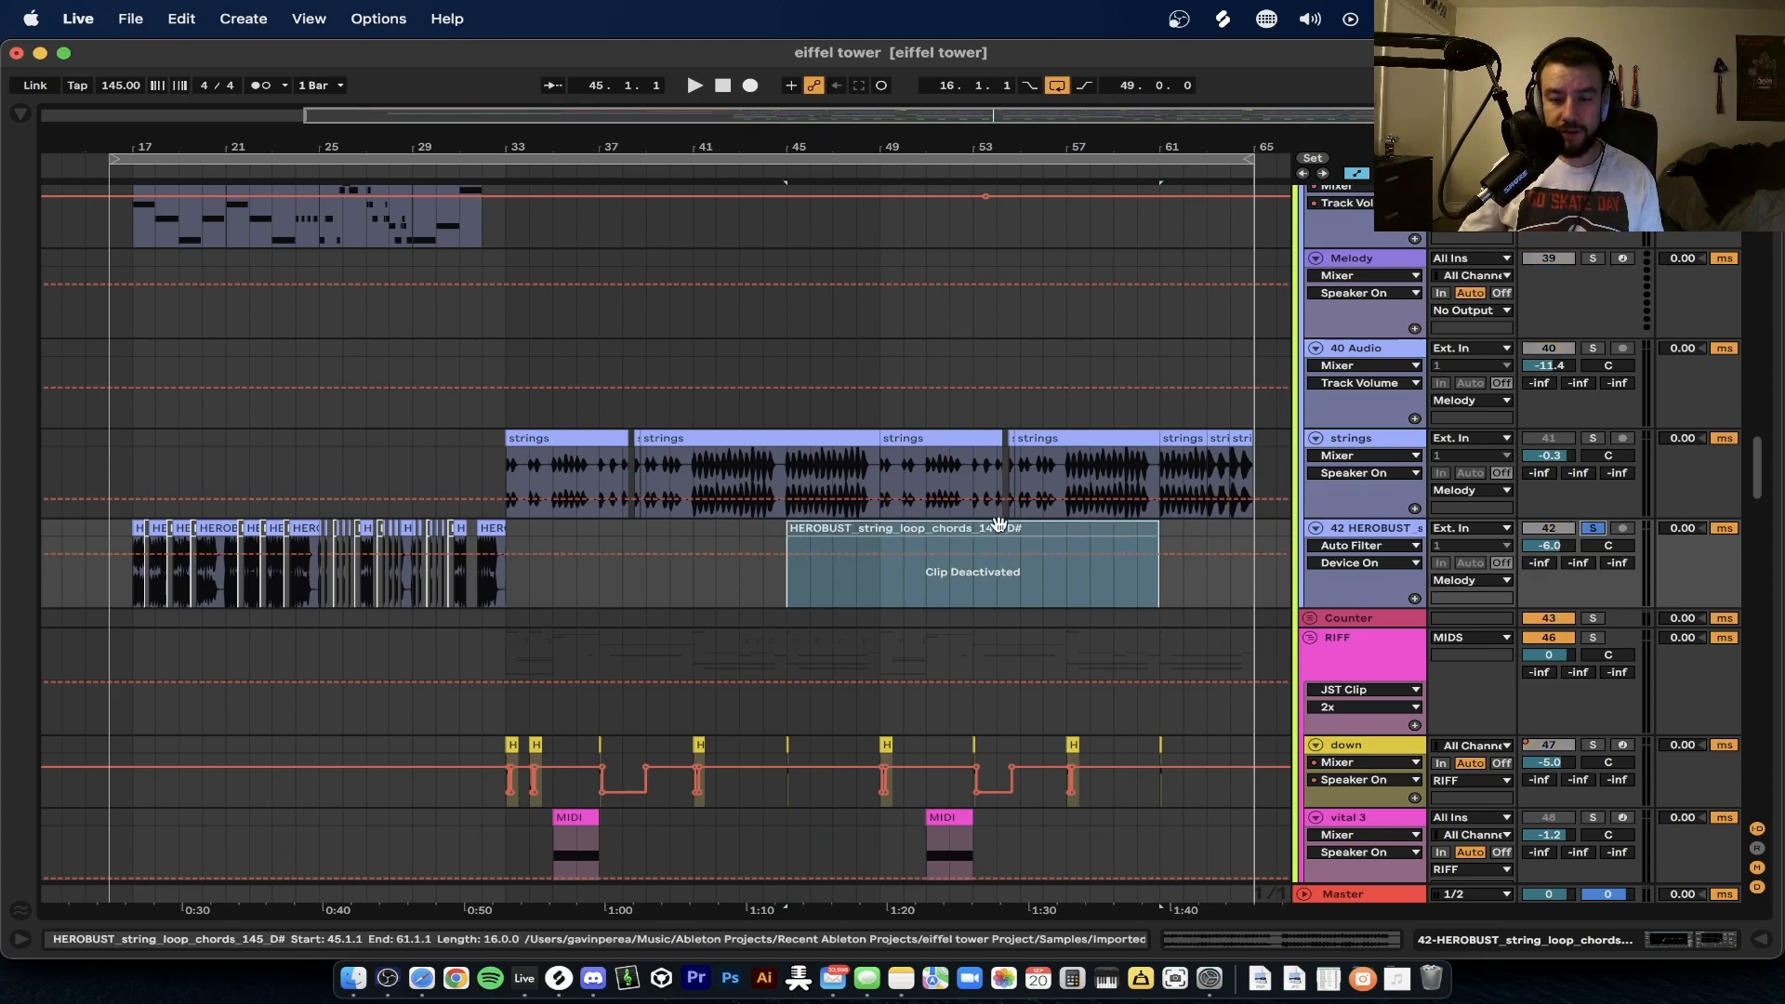
key("0")
key("space")
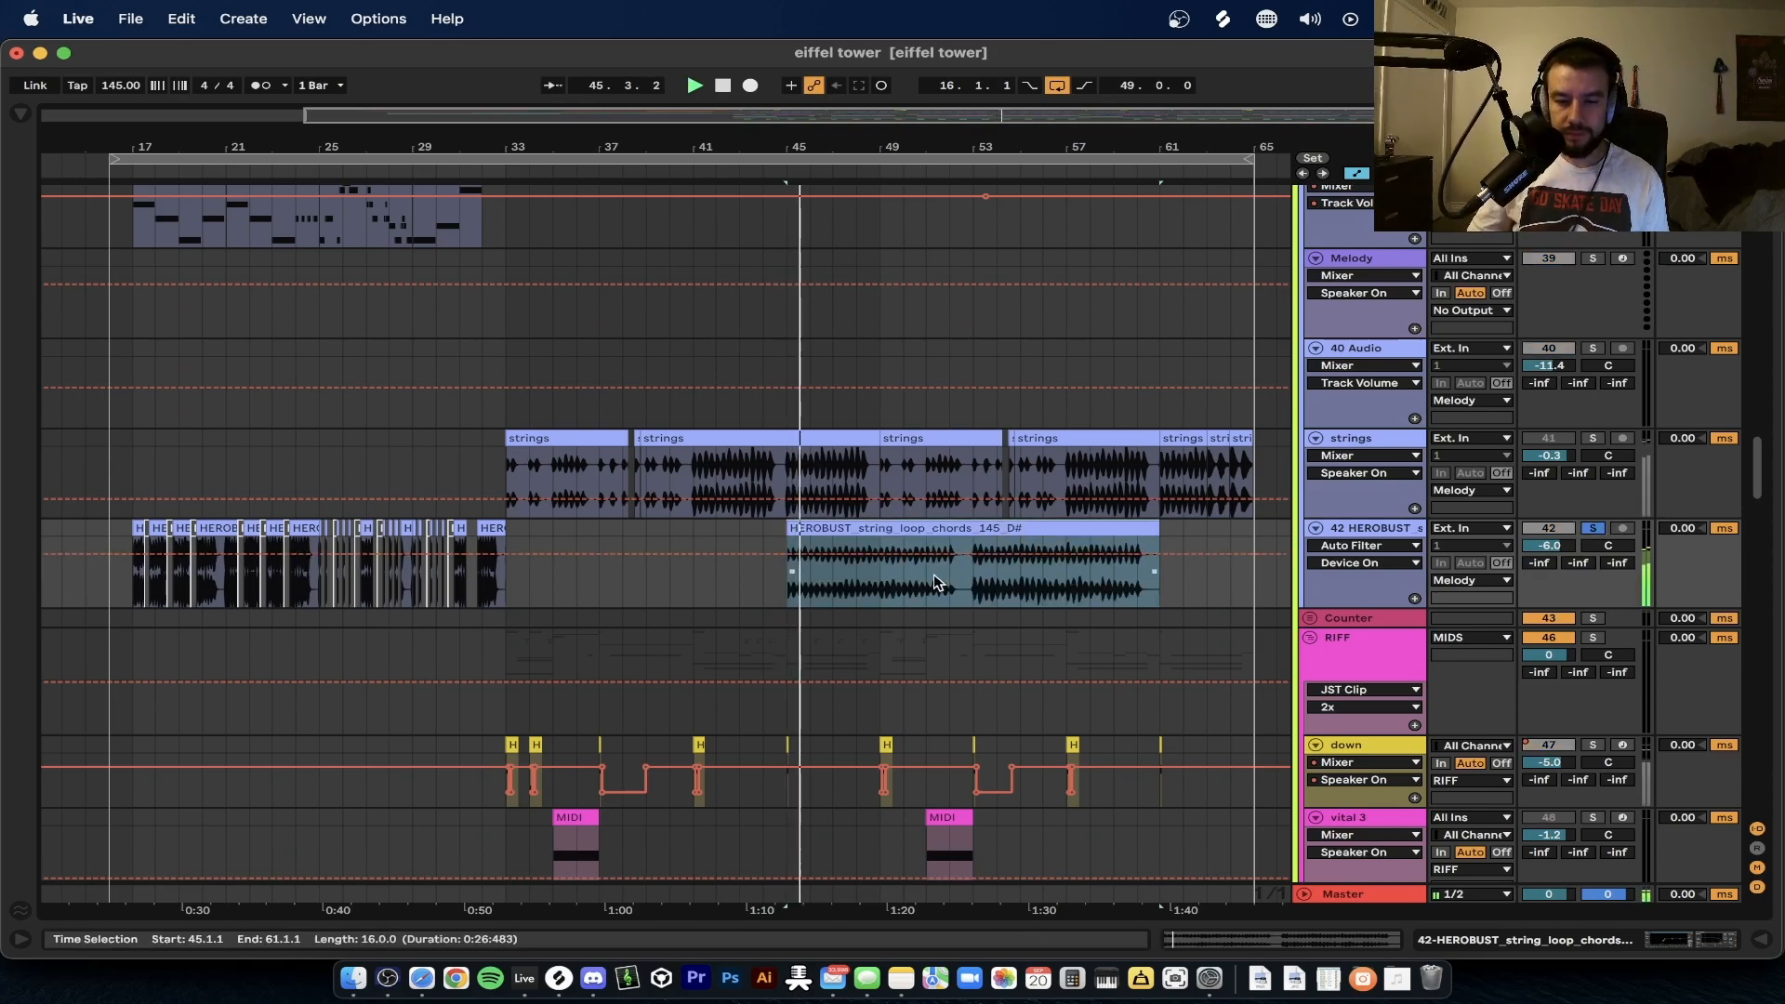
Step: Set the string loop clip's warp mode to Complex and its pitch to -1 semitone, and play it again
double_click(855, 543)
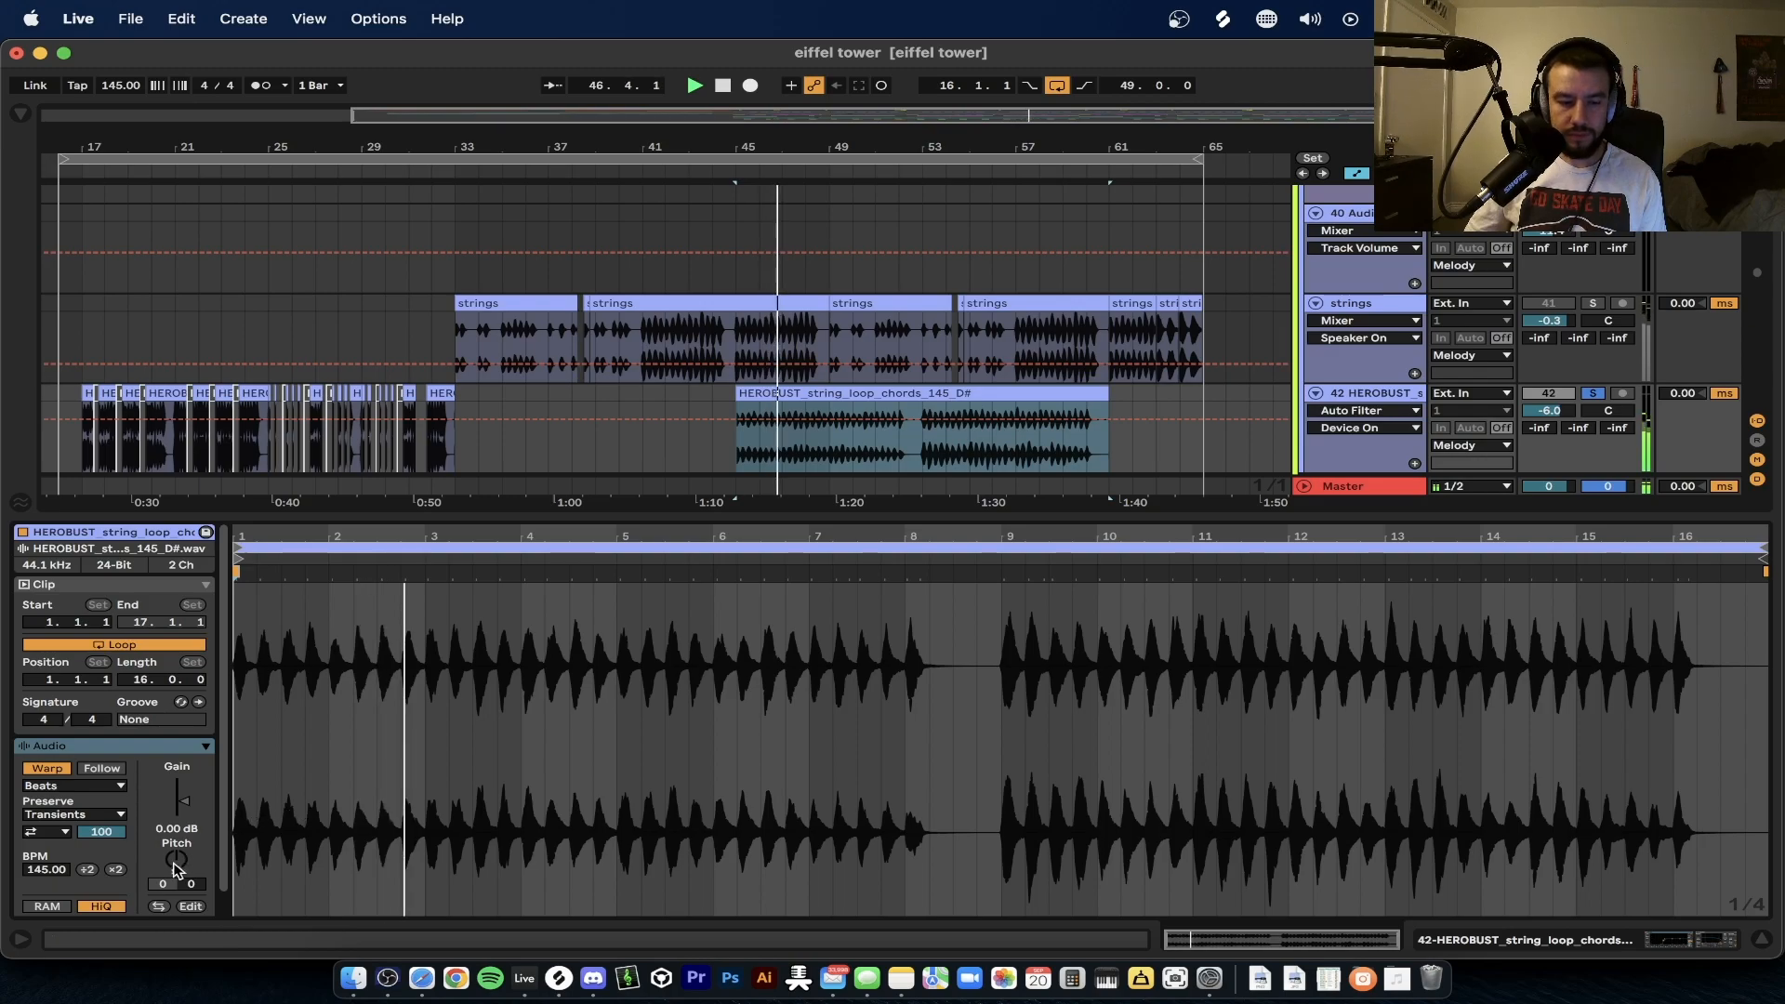
left_click(53, 787)
left_click(56, 862)
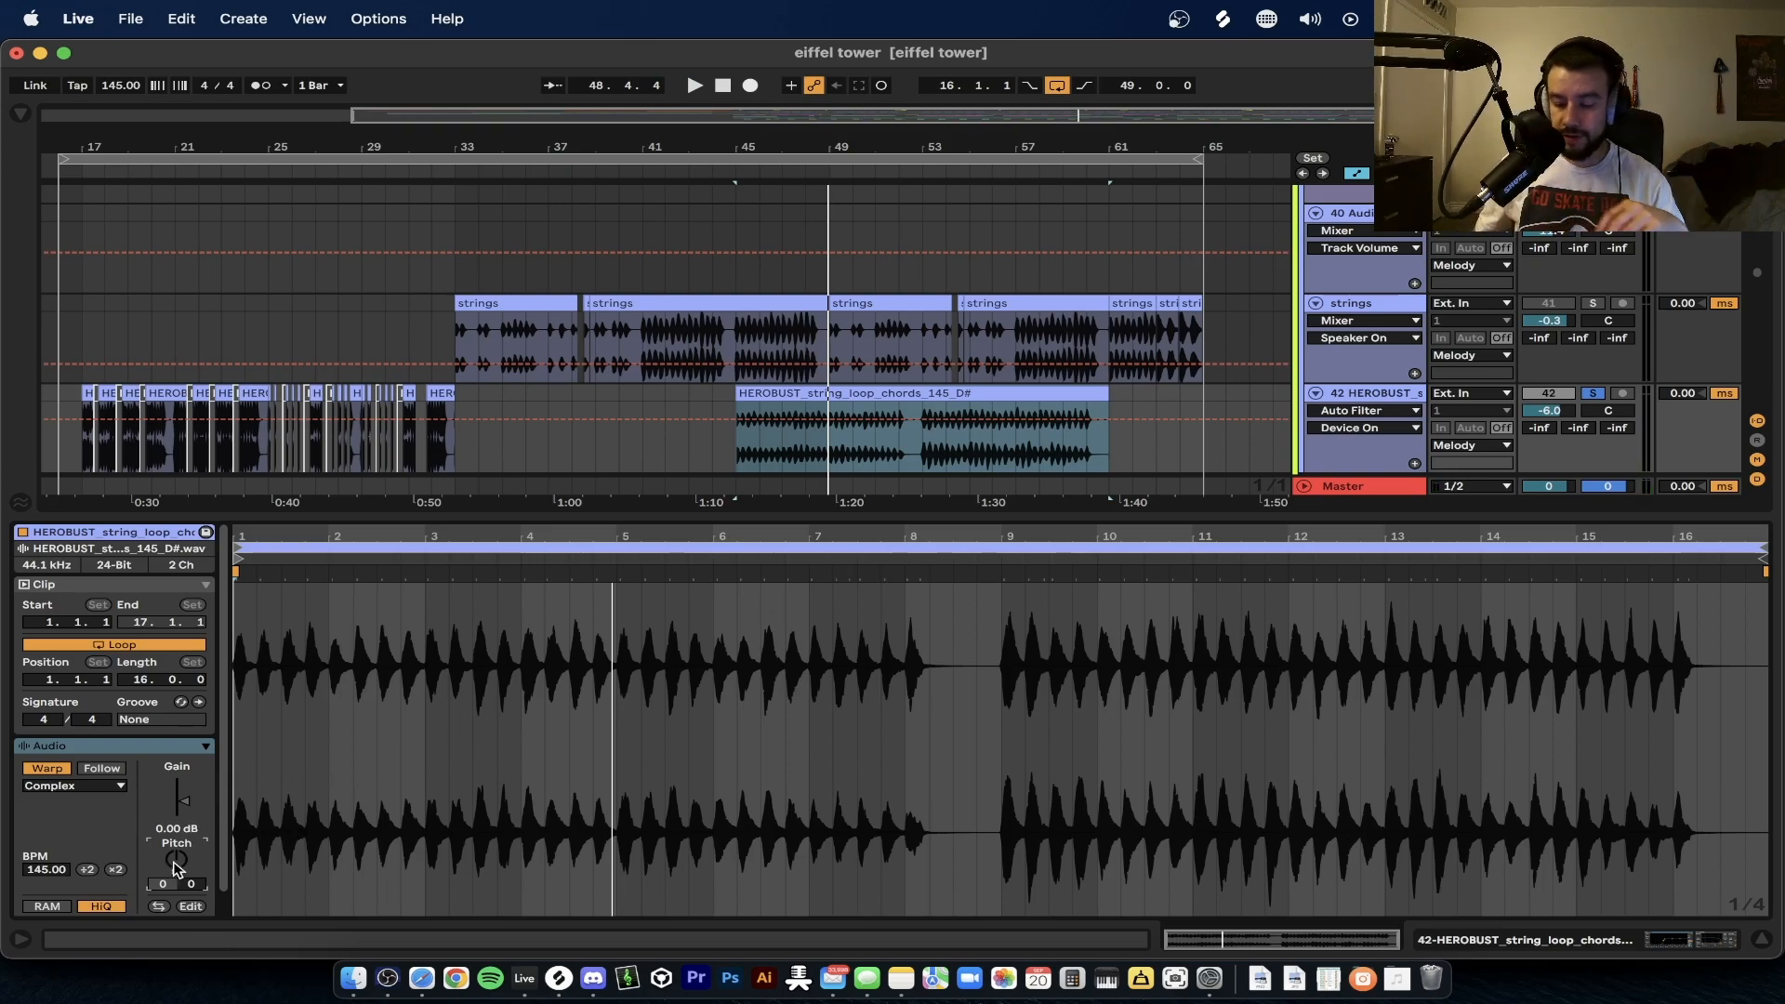
key("space")
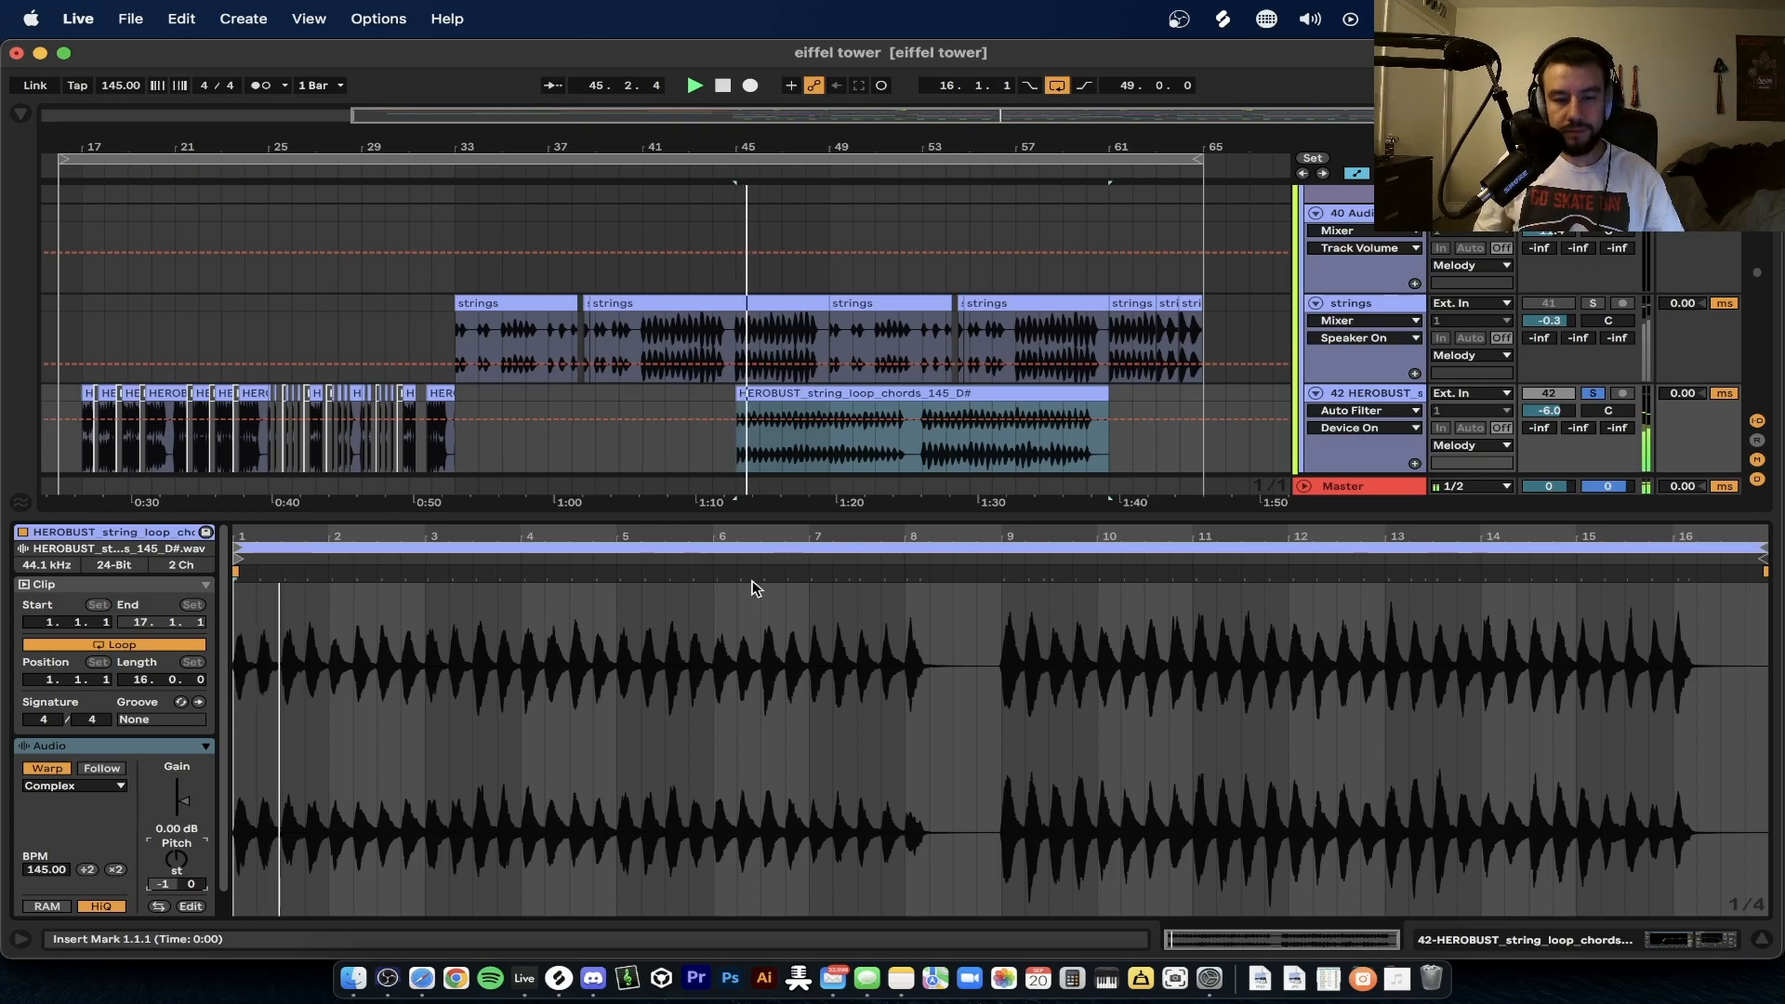
Step: Move the string loop clip to start at bar 33, listen to it, and hide the clip detail view
scroll(789, 438, "up", 2)
left_click_drag(806, 395, 484, 429)
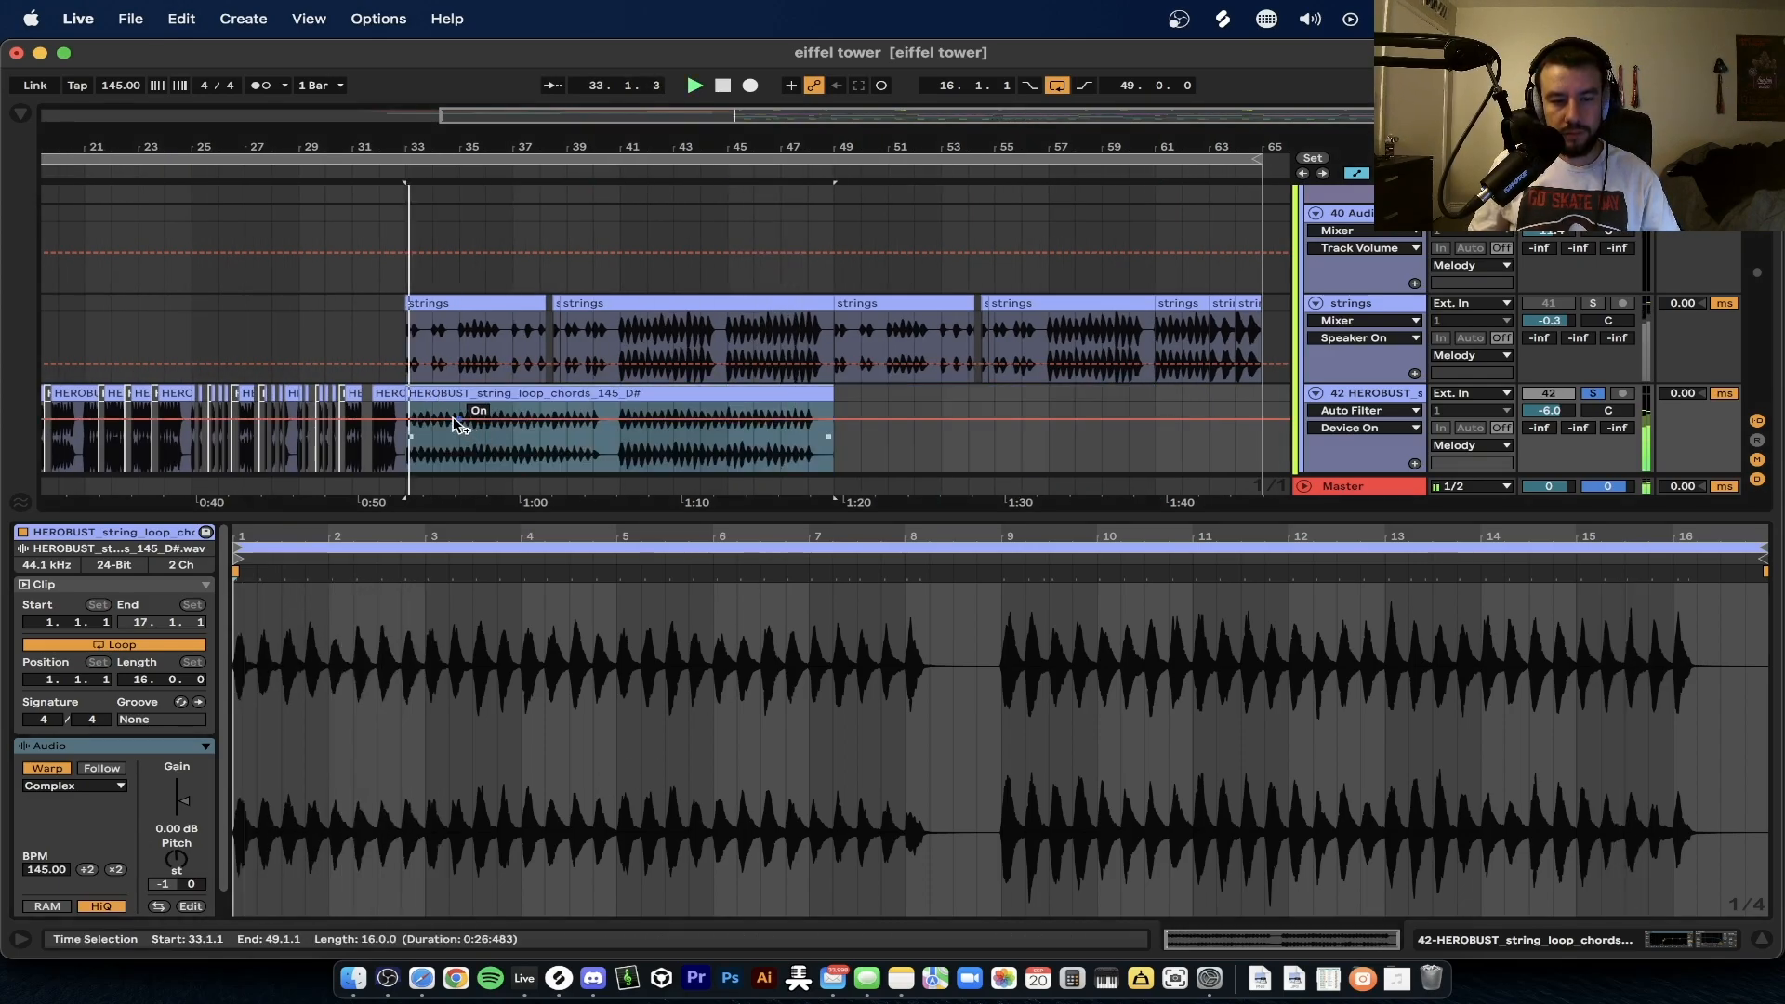
scroll(458, 423, "up", 3)
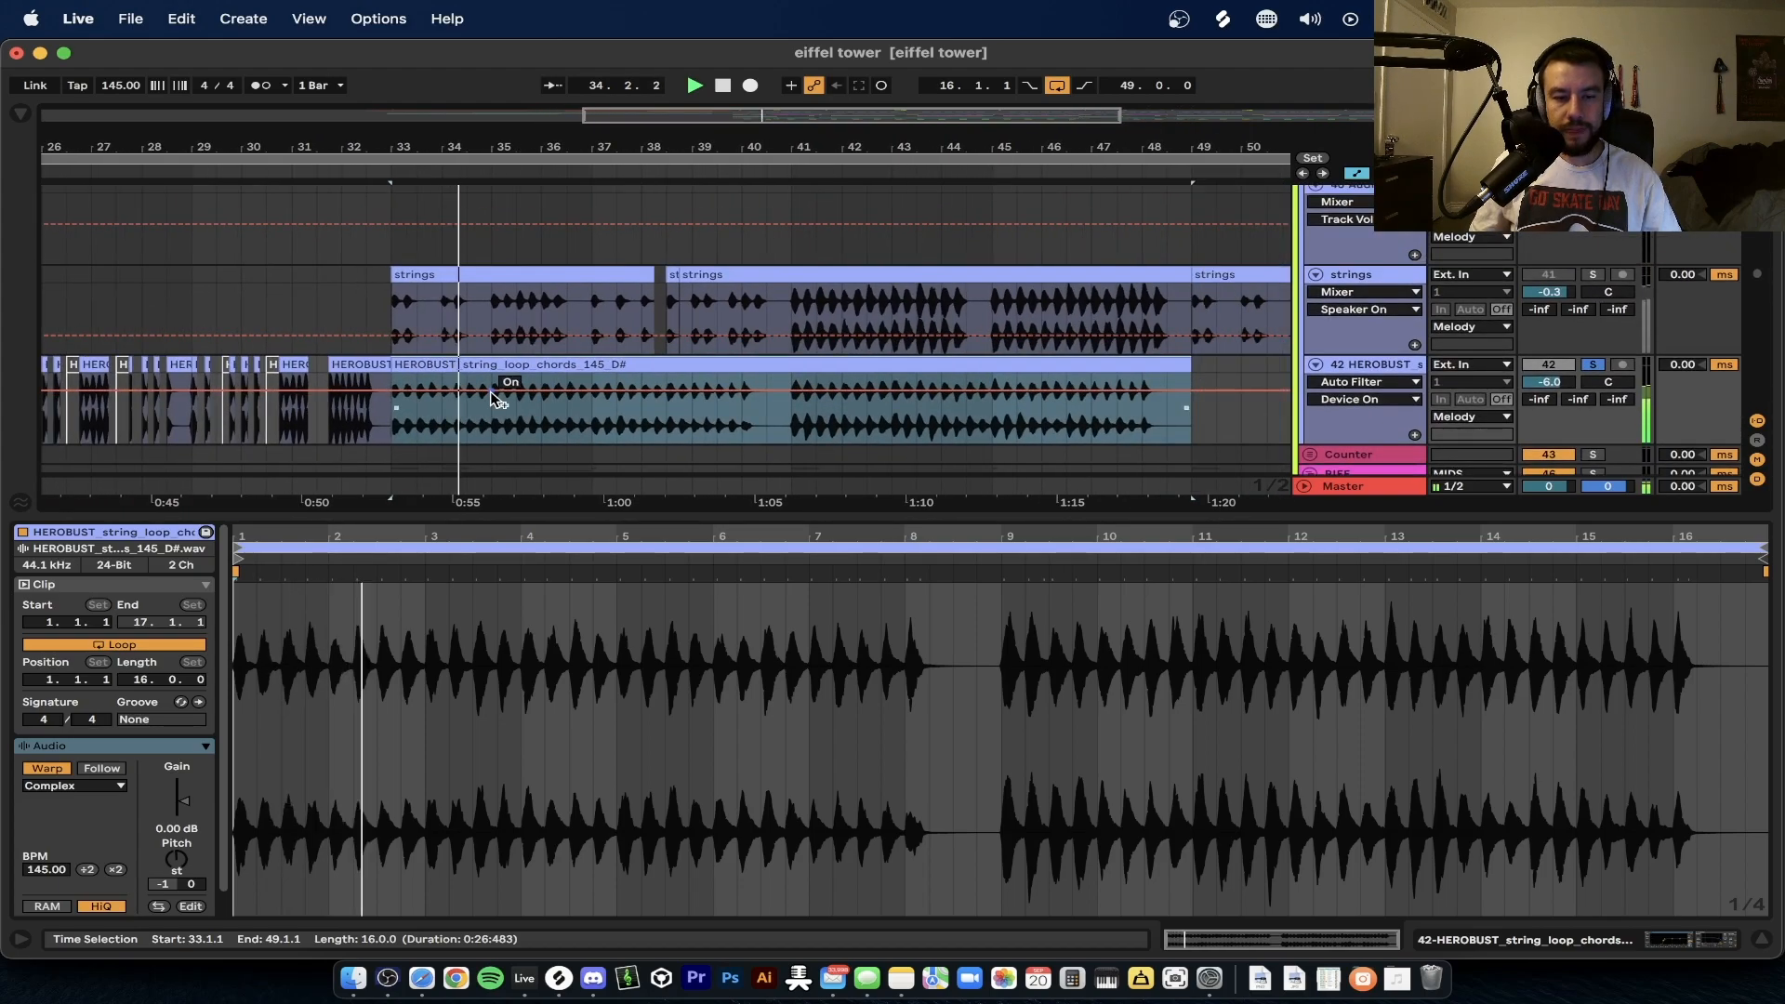
scroll(486, 391, "up", 2)
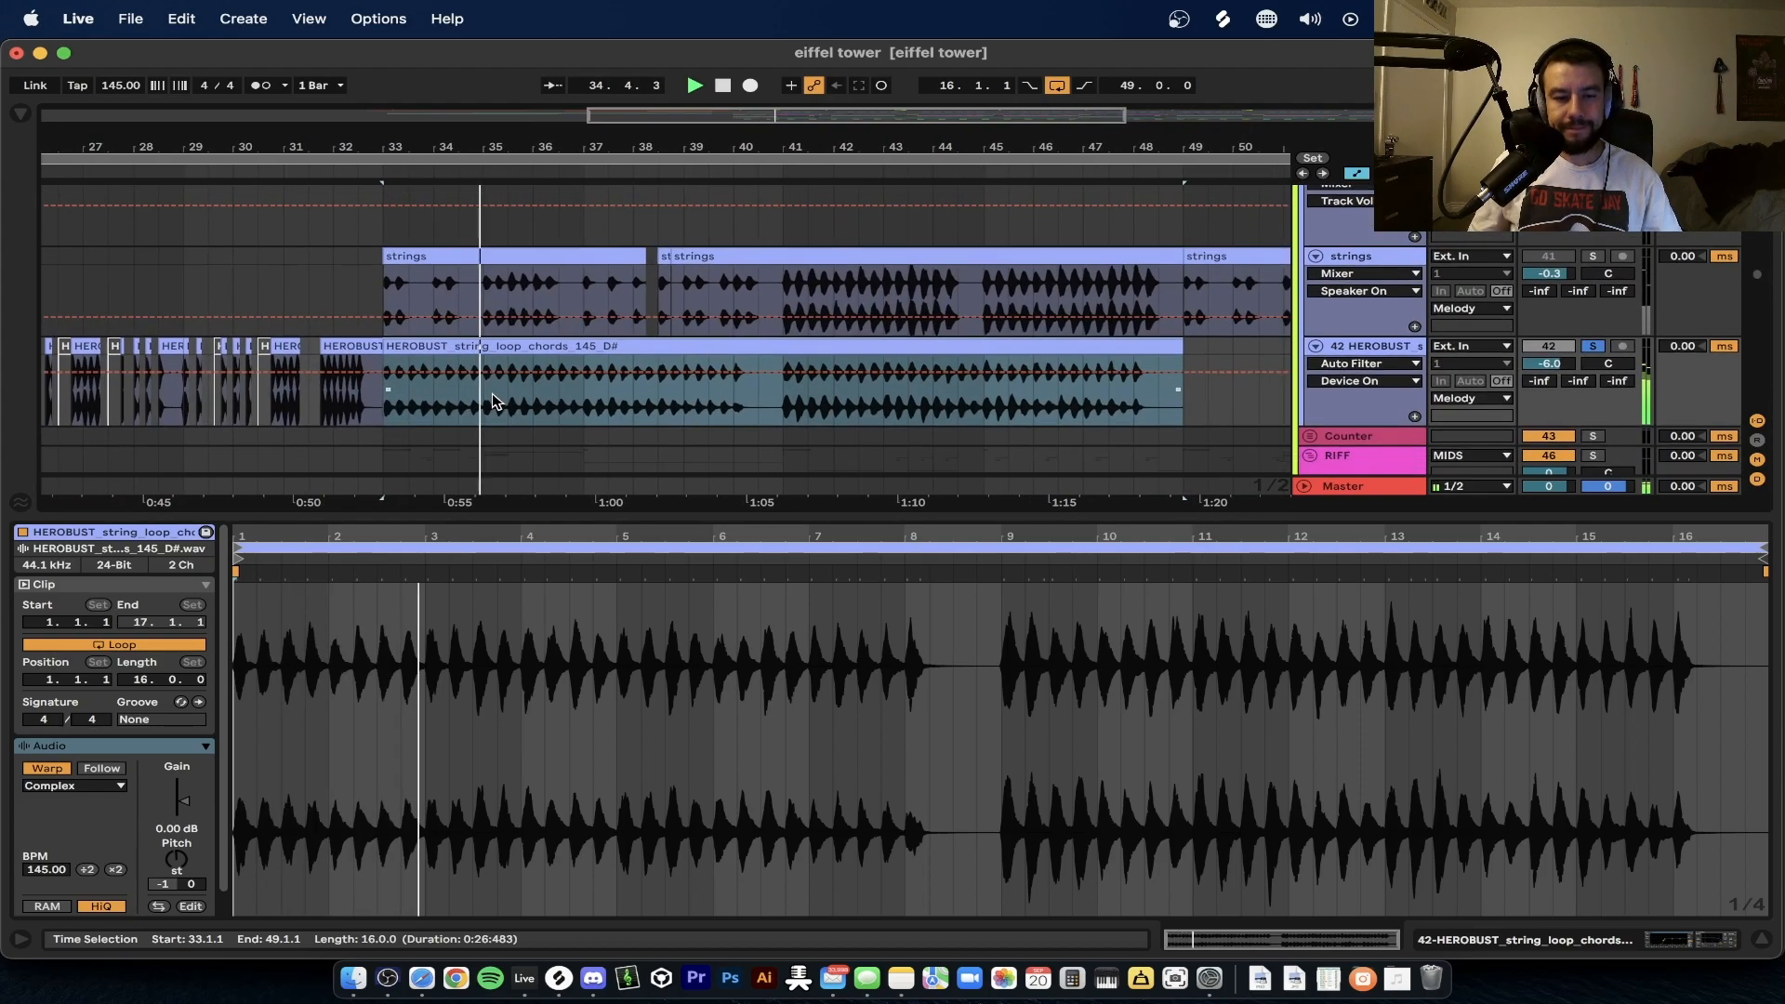
left_click(415, 519)
Step: Select the strings clip's first chopped hits from 33.1.1 to 33.3.1 to compare them with the string loop below
scroll(566, 426, "down", 2)
scroll(559, 488, "up", 2)
scroll(554, 491, "up", 3)
scroll(554, 491, "up", 2)
scroll(554, 491, "left", 2)
scroll(464, 517, "down", 2)
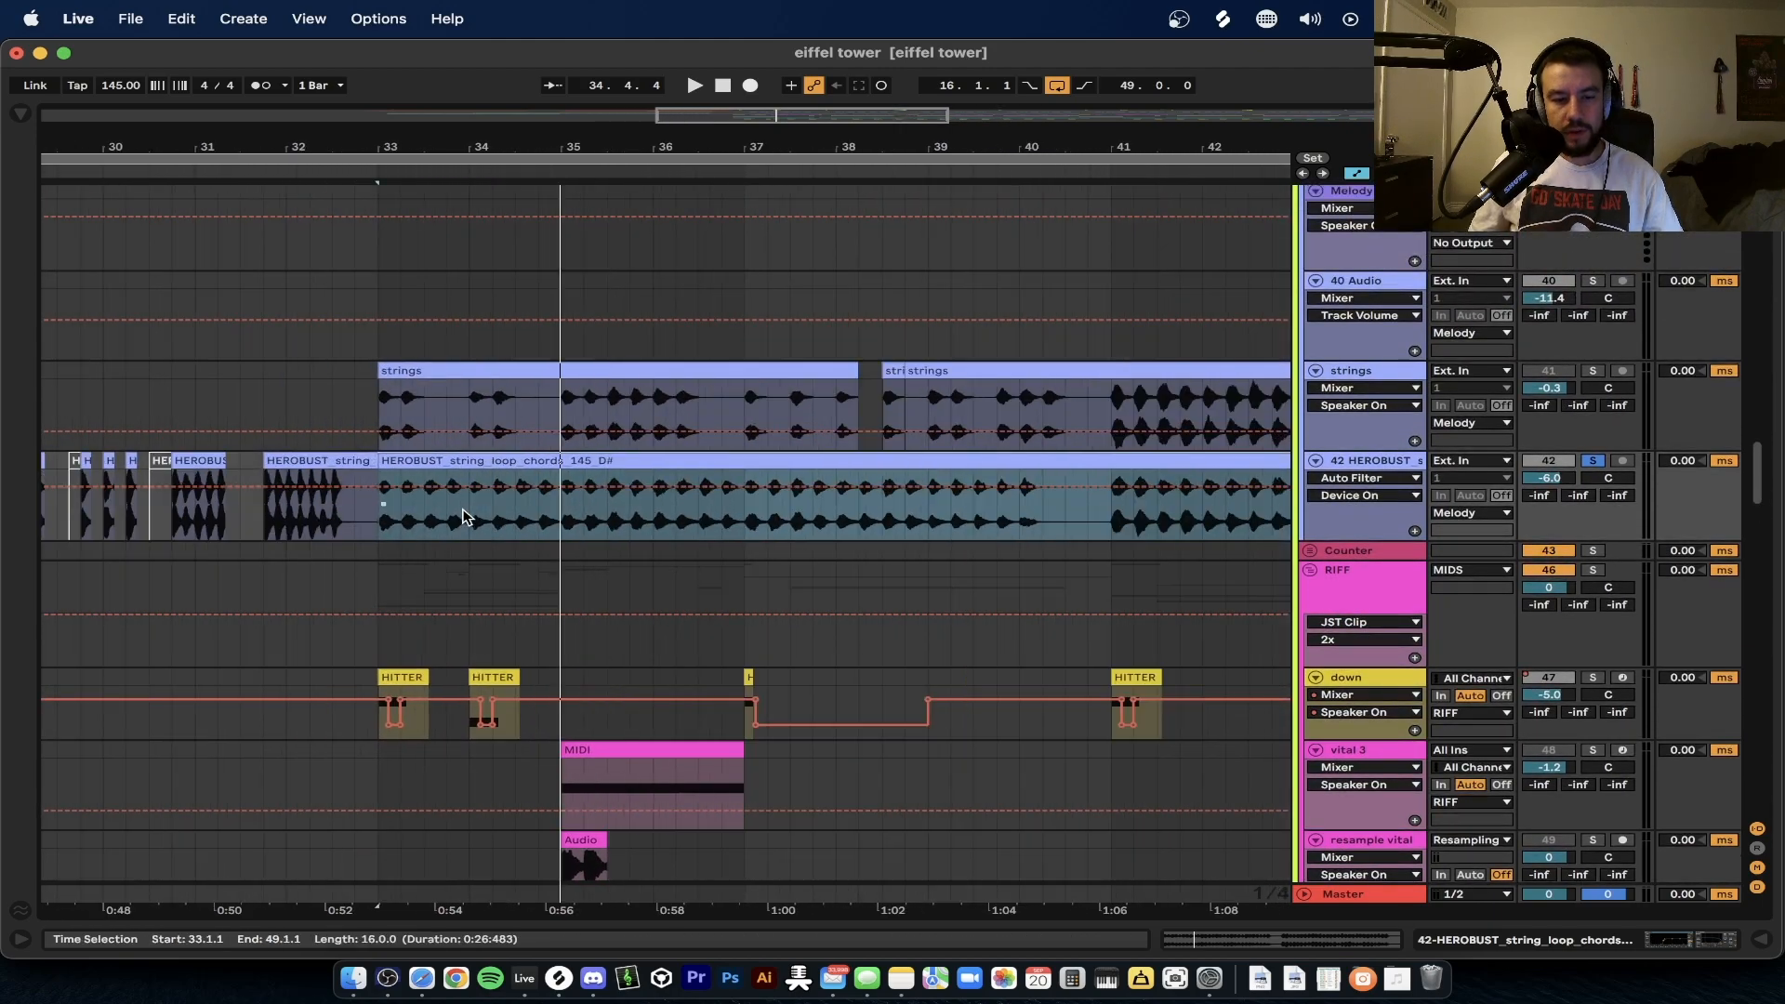
scroll(482, 518, "down", 3)
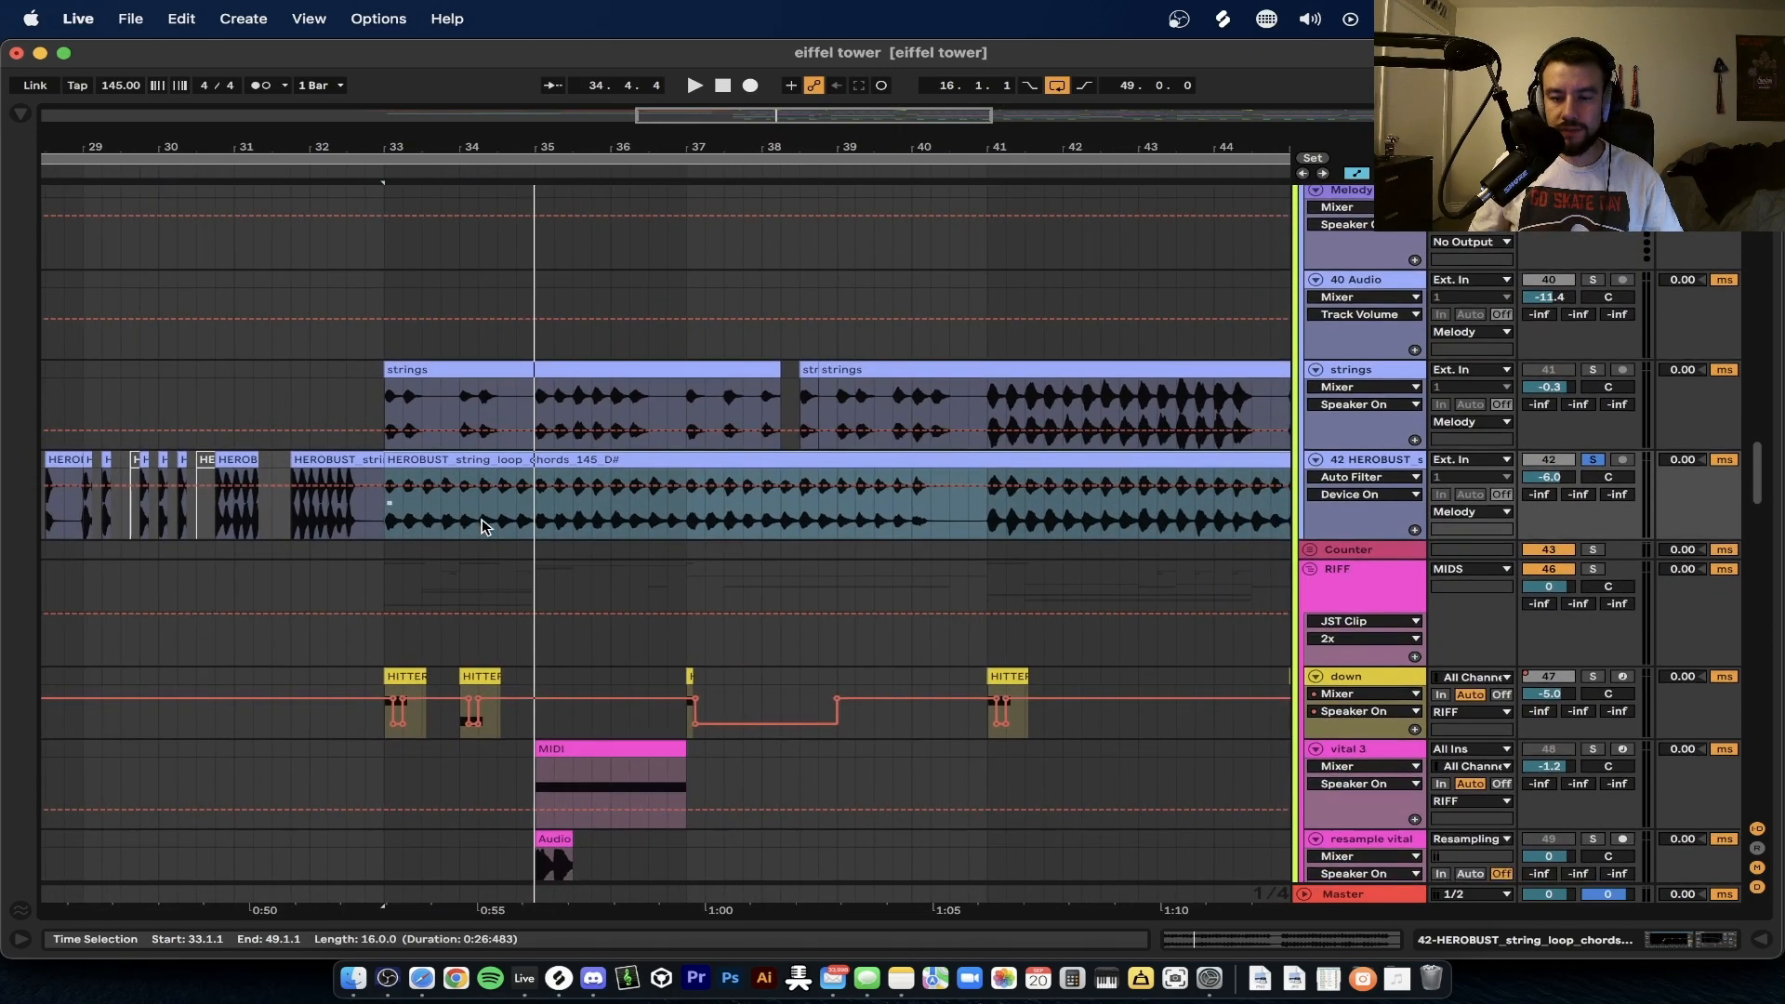
left_click_drag(342, 404, 379, 401)
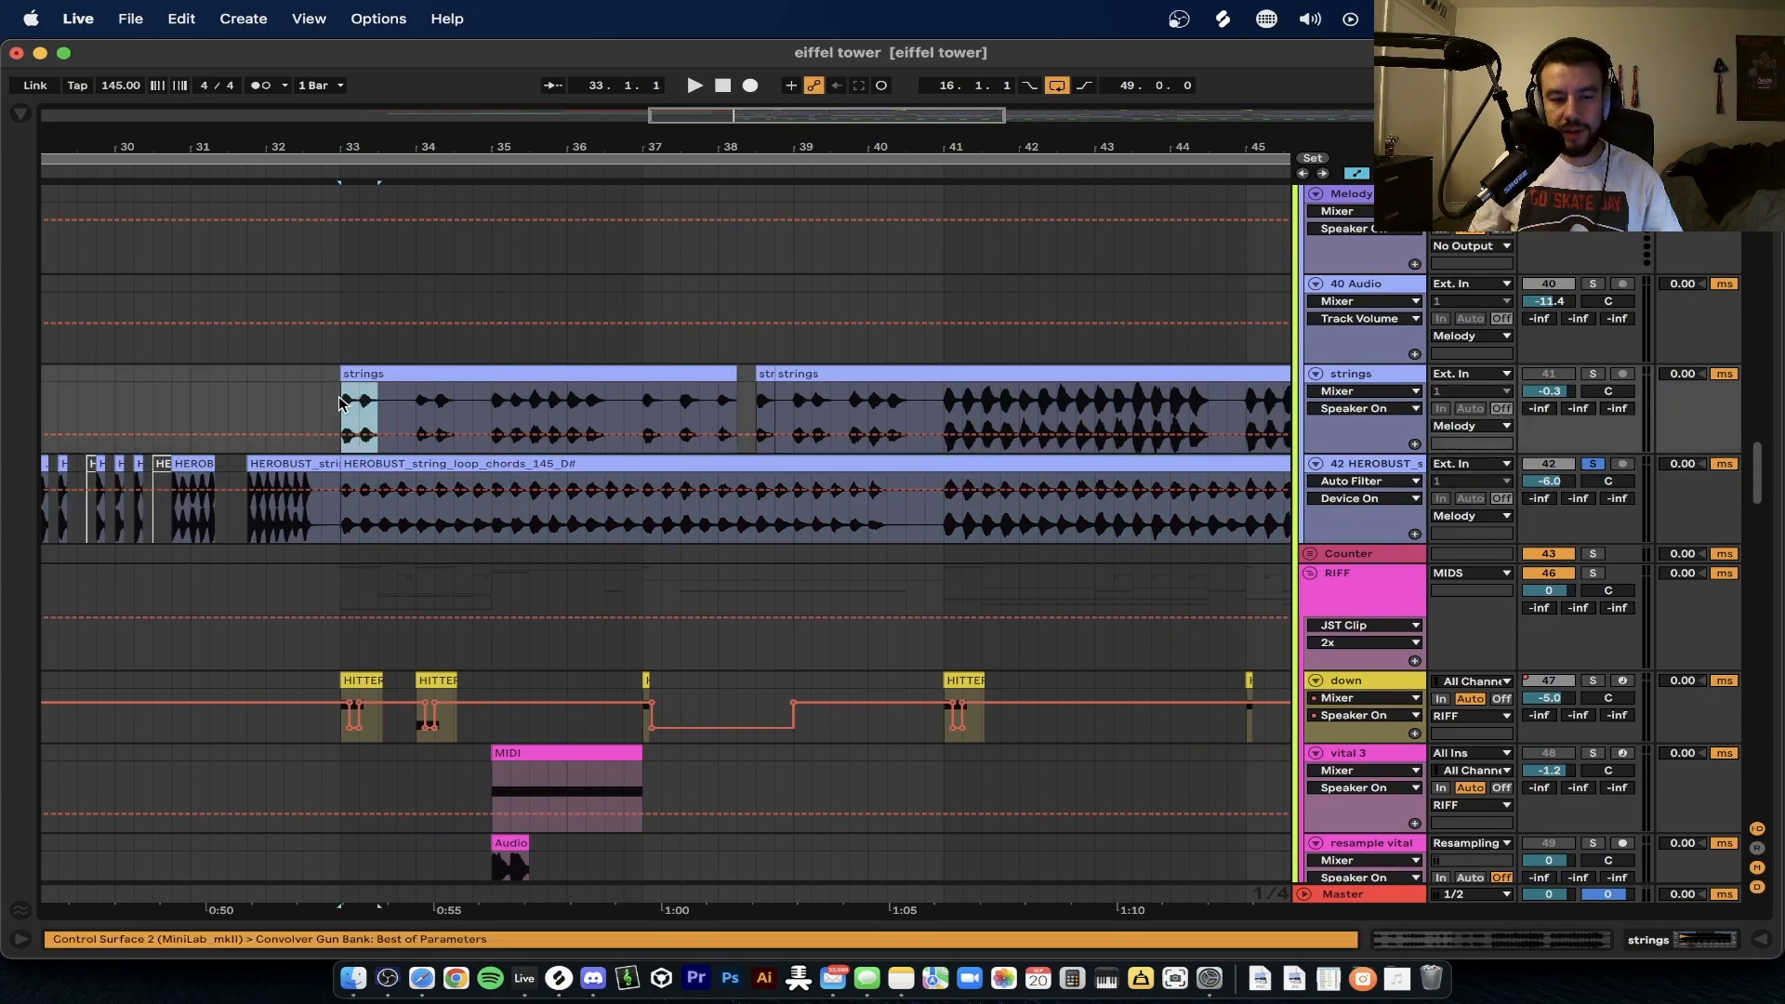
Step: Highlight the strings clip's chopped hits around bar 35, and select the one from 37.1.1 to 37.2.1
scroll(389, 400, "up", 3)
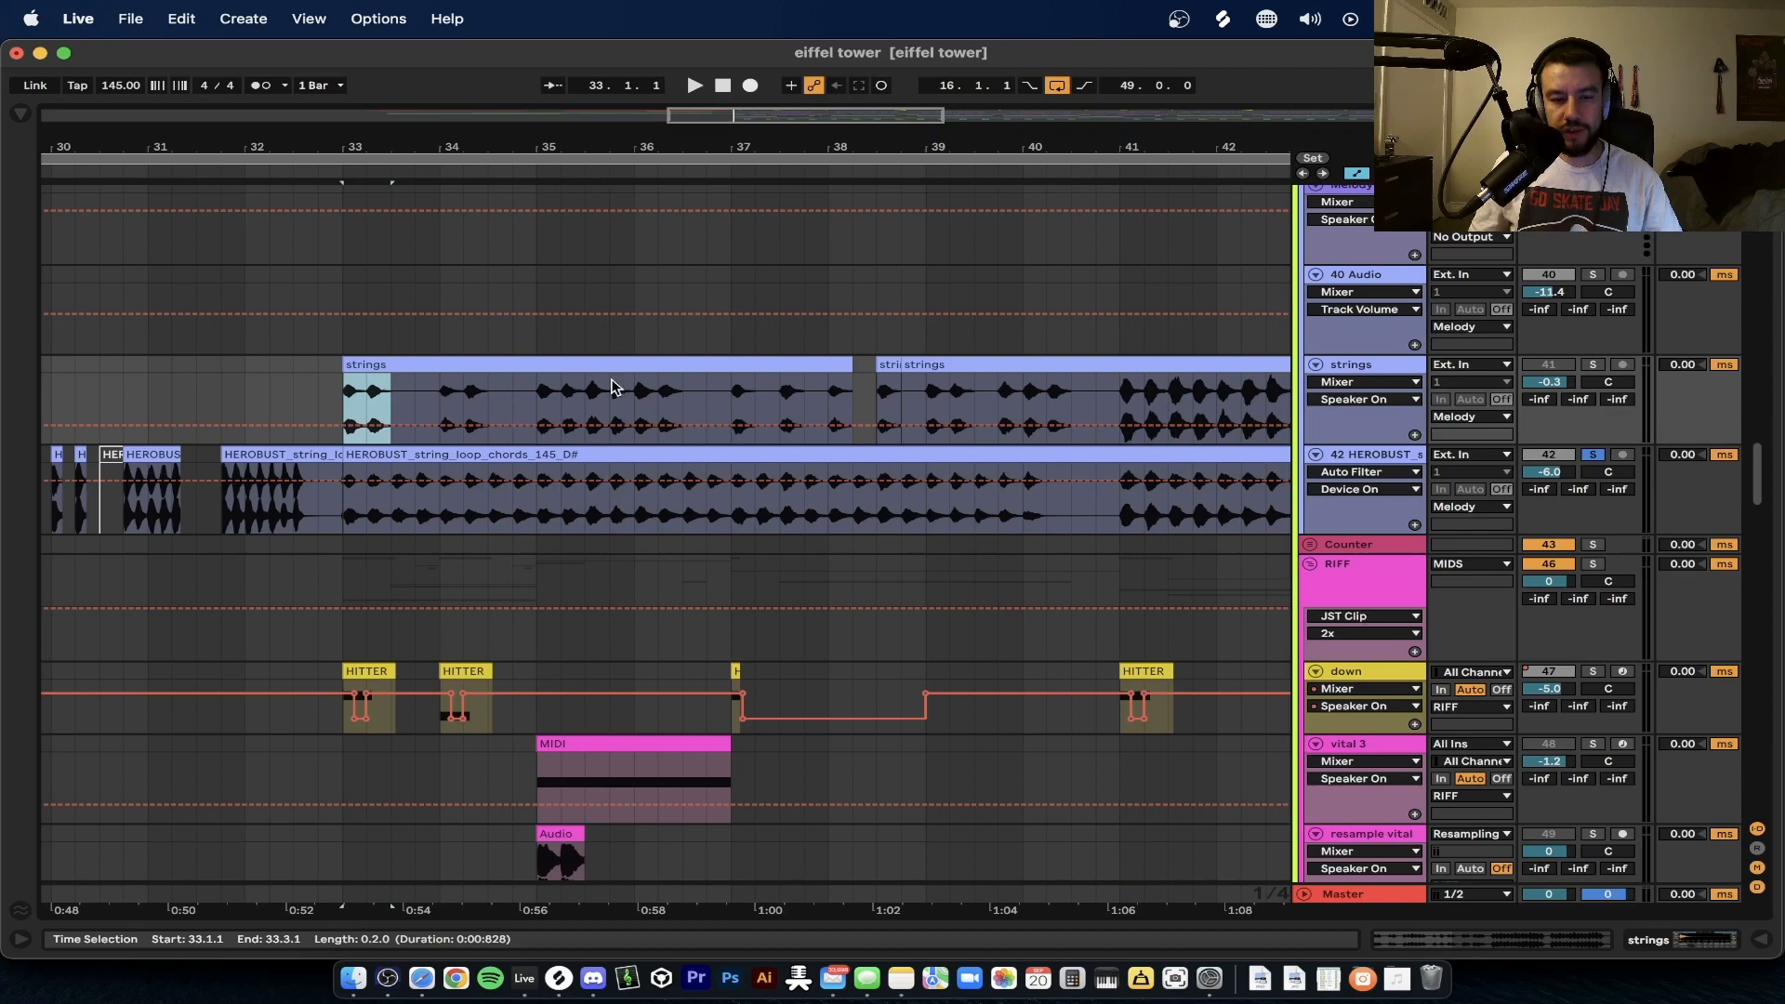
scroll(616, 404, "up", 2)
left_click_drag(517, 391, 717, 379)
left_click(796, 390)
scroll(798, 390, "up", 2)
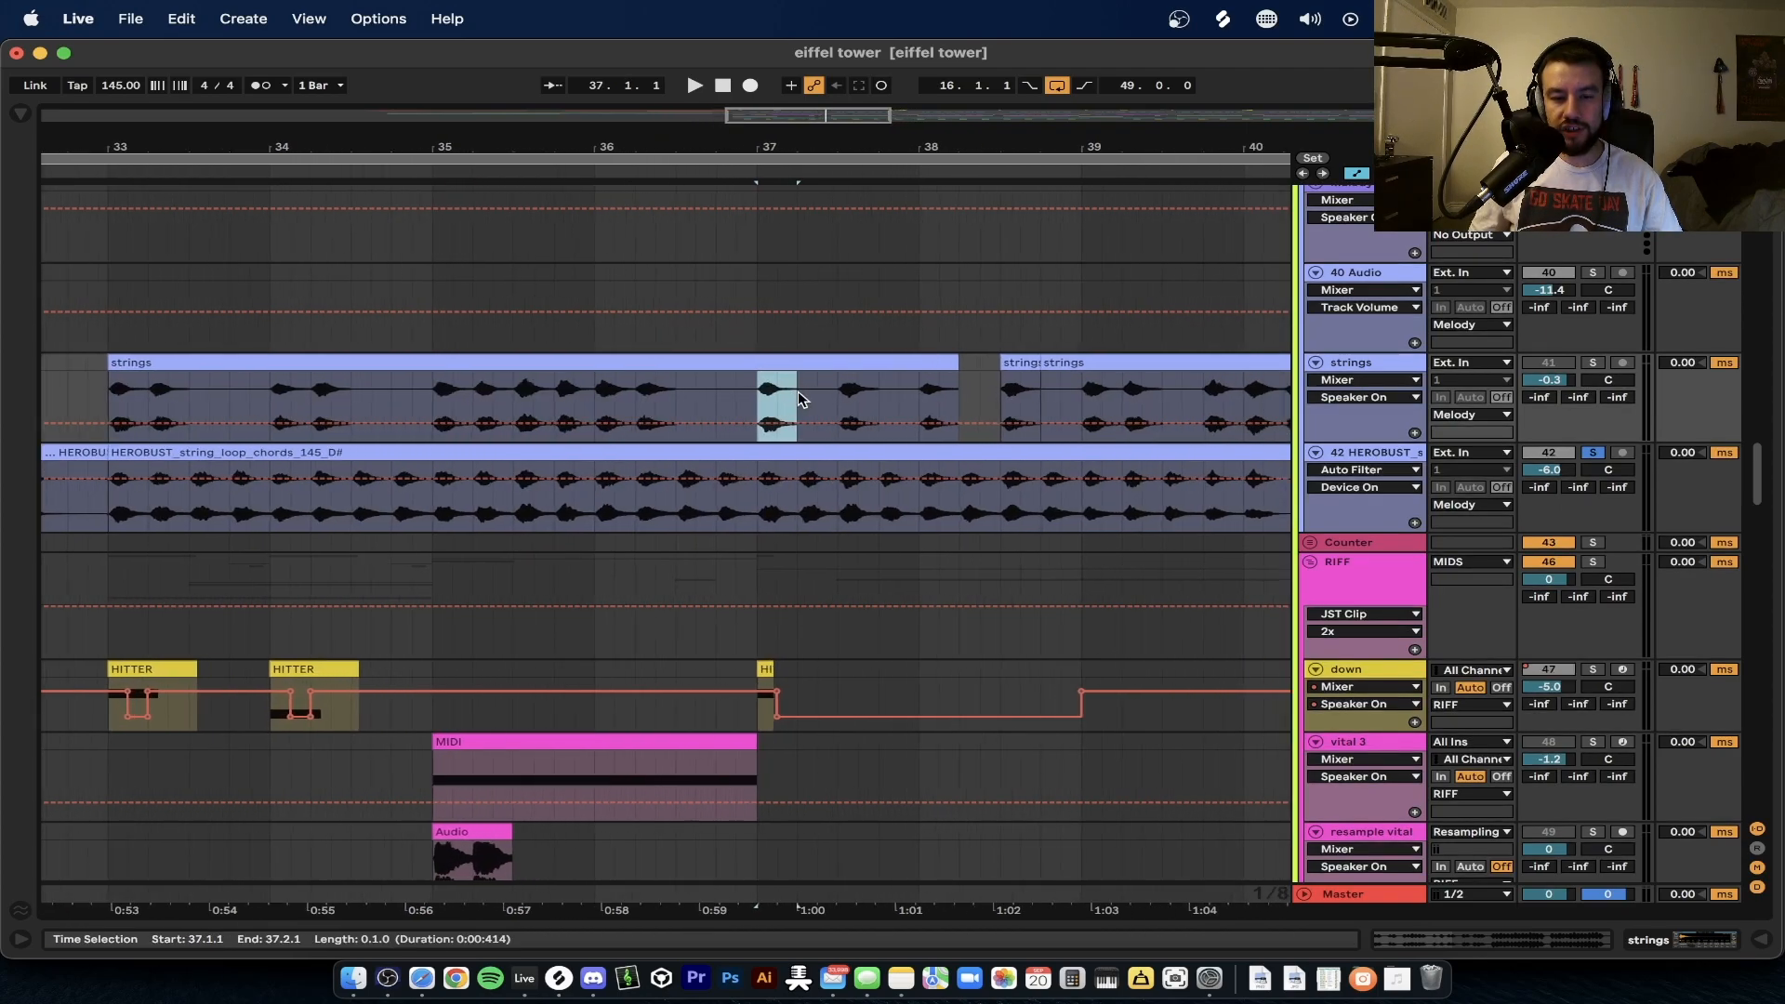
scroll(751, 390, "down", 2)
Step: Deactivate the string loop clip at bar 33, unsolo track 42, and briefly play from bar 33
left_click(567, 452)
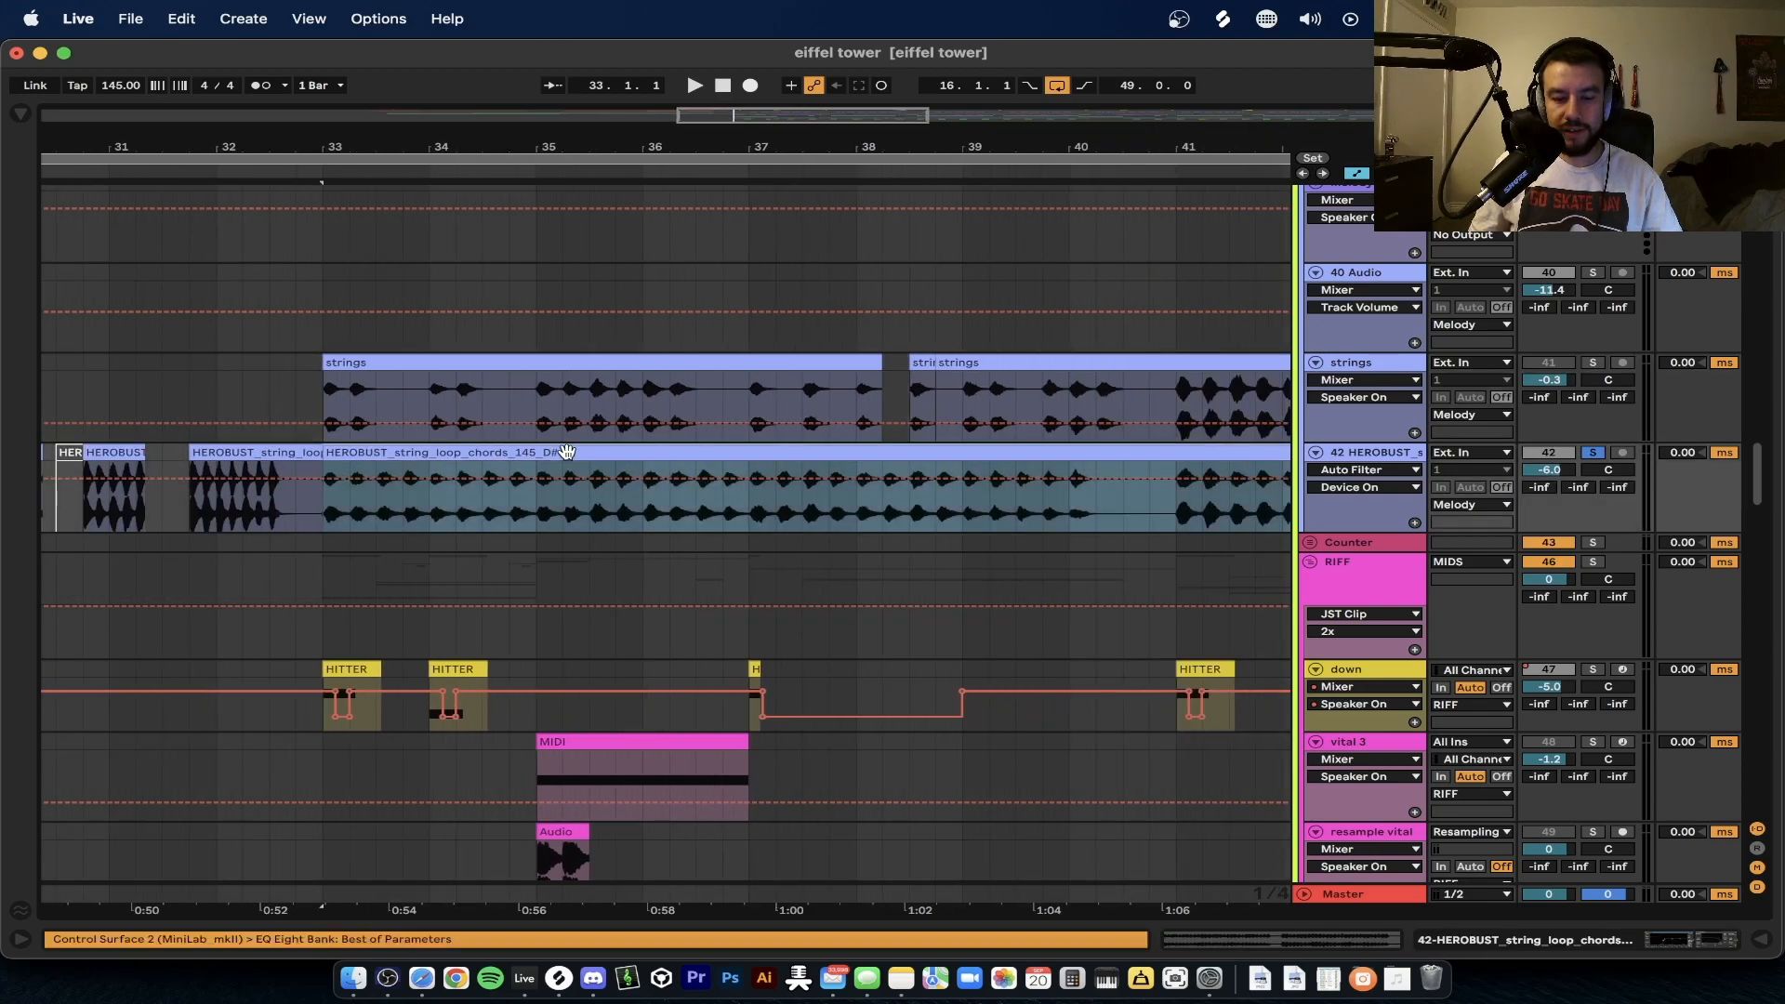
key("0")
left_click(1591, 453)
key("space")
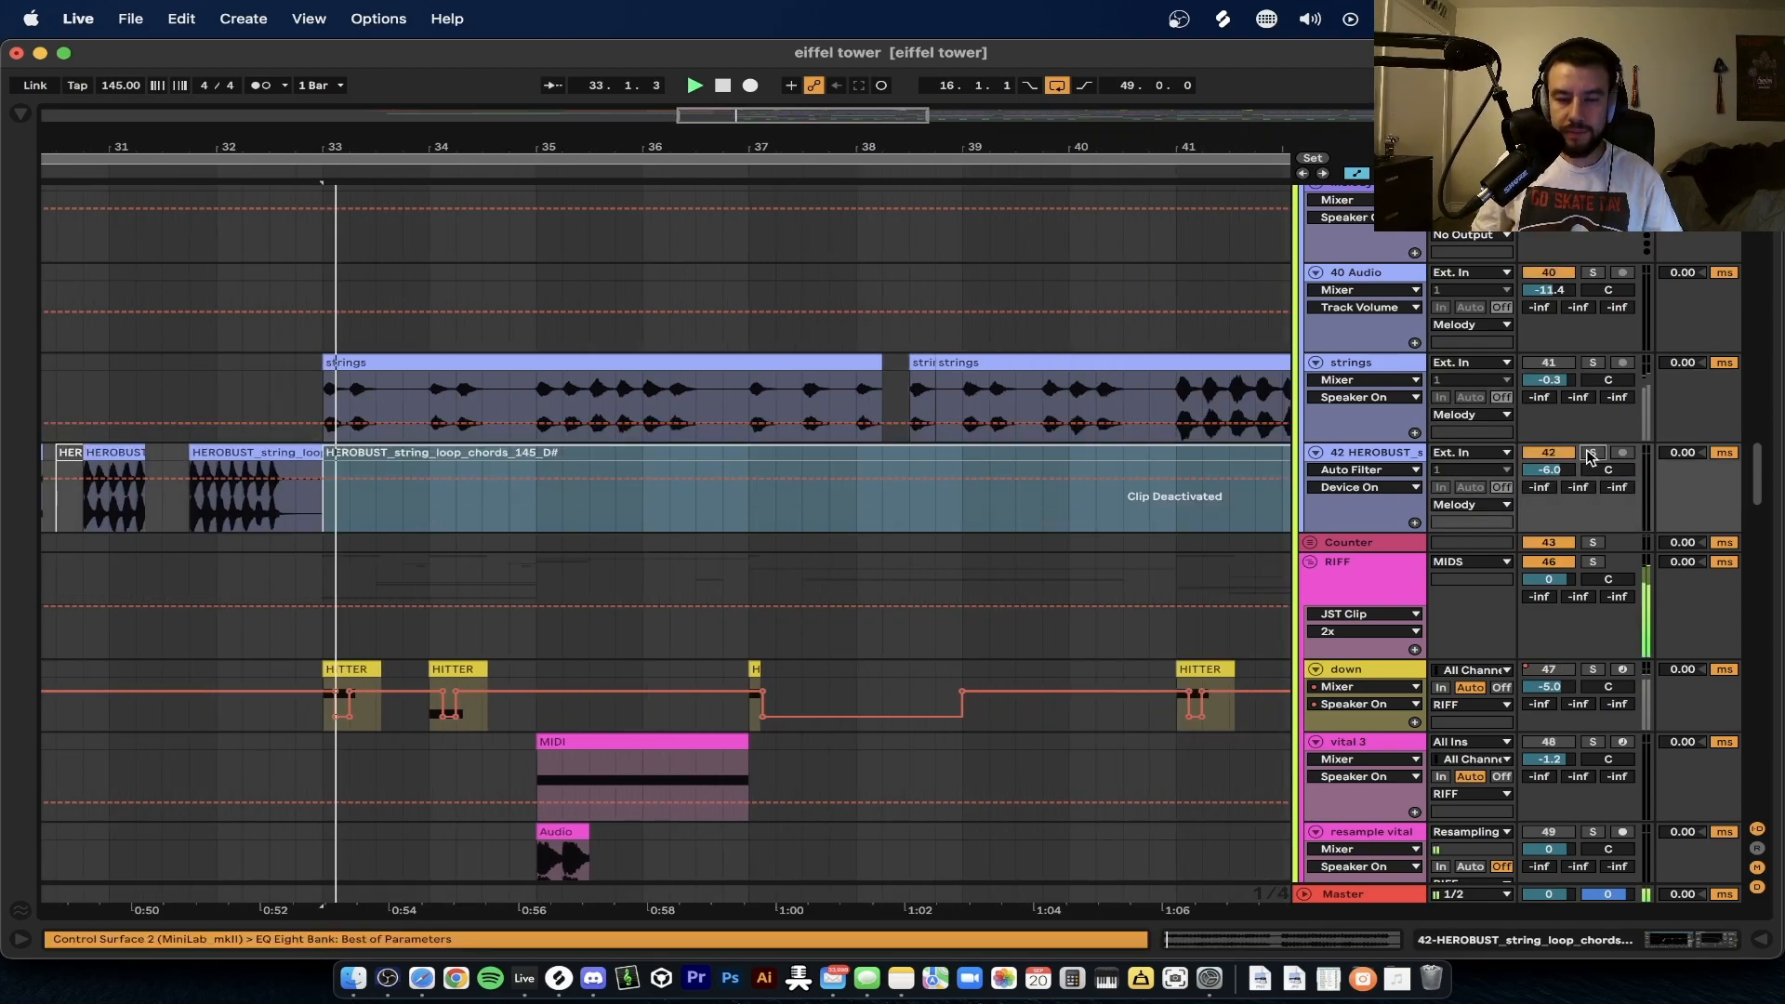
key("space")
Step: Activate the strings track and play the drop from bar 33 with the chopped strings included
left_click(1554, 364)
key("space")
left_click(710, 513)
scroll(710, 513, "down", 2)
scroll(710, 515, "right", 2)
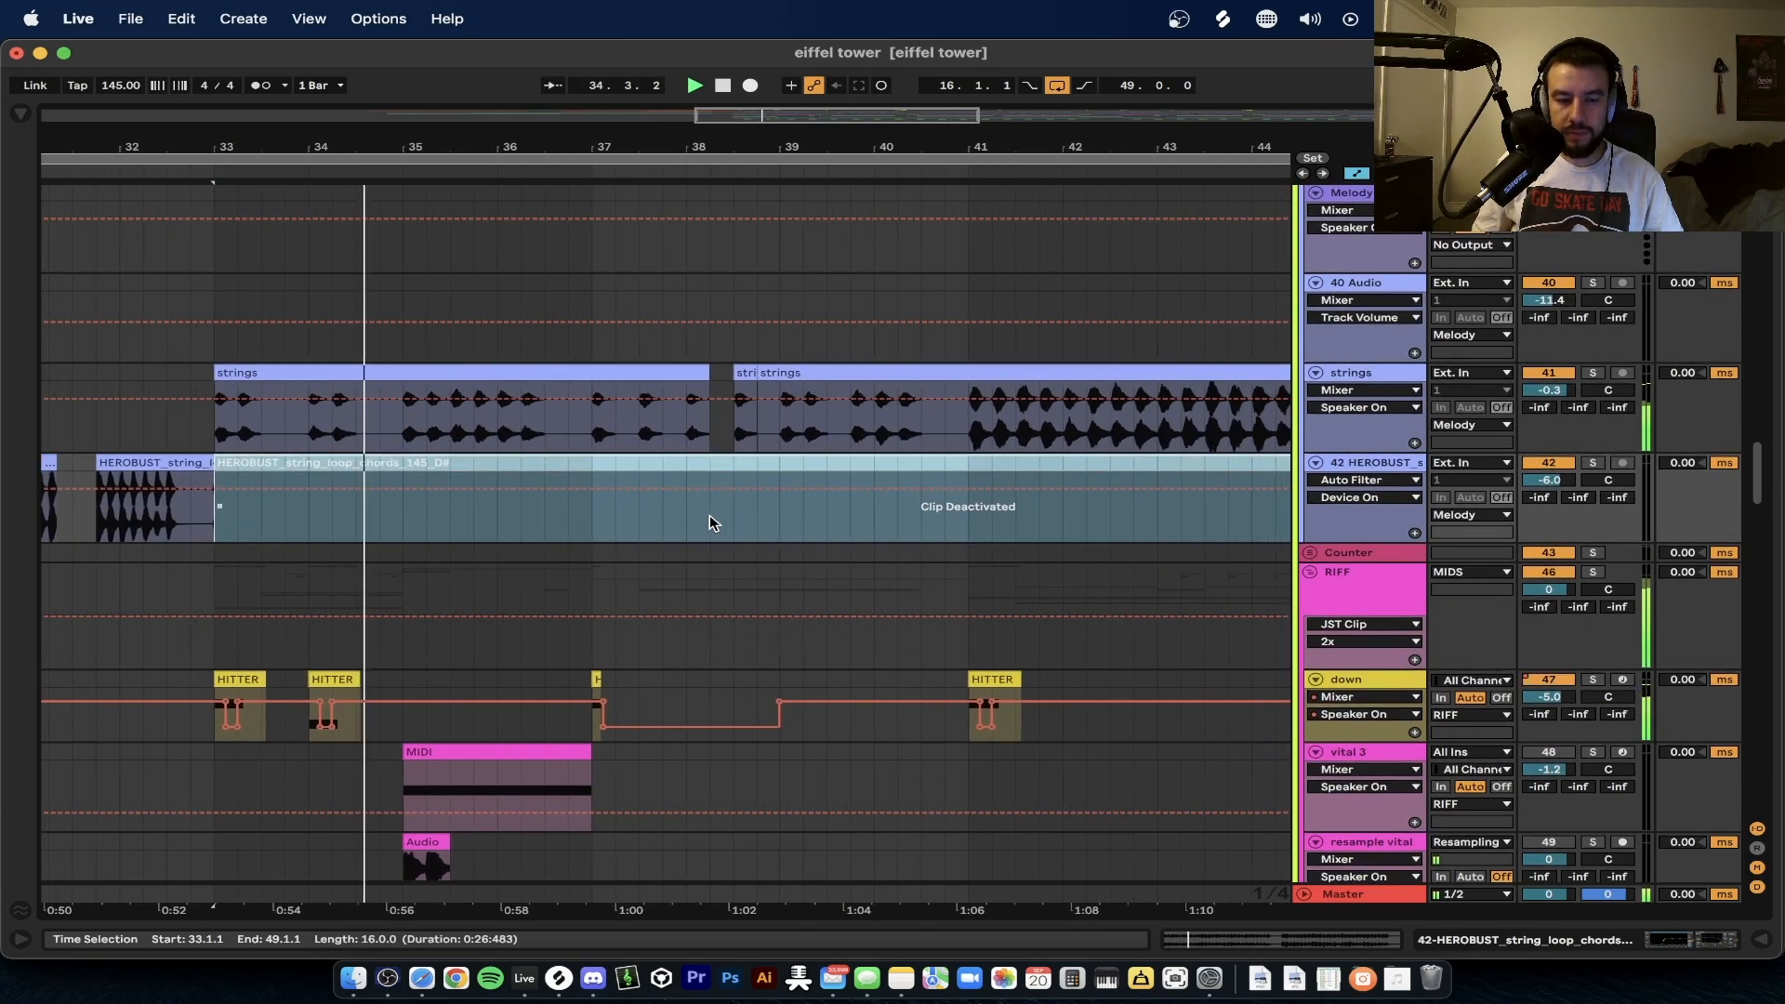
scroll(710, 515, "down", 2)
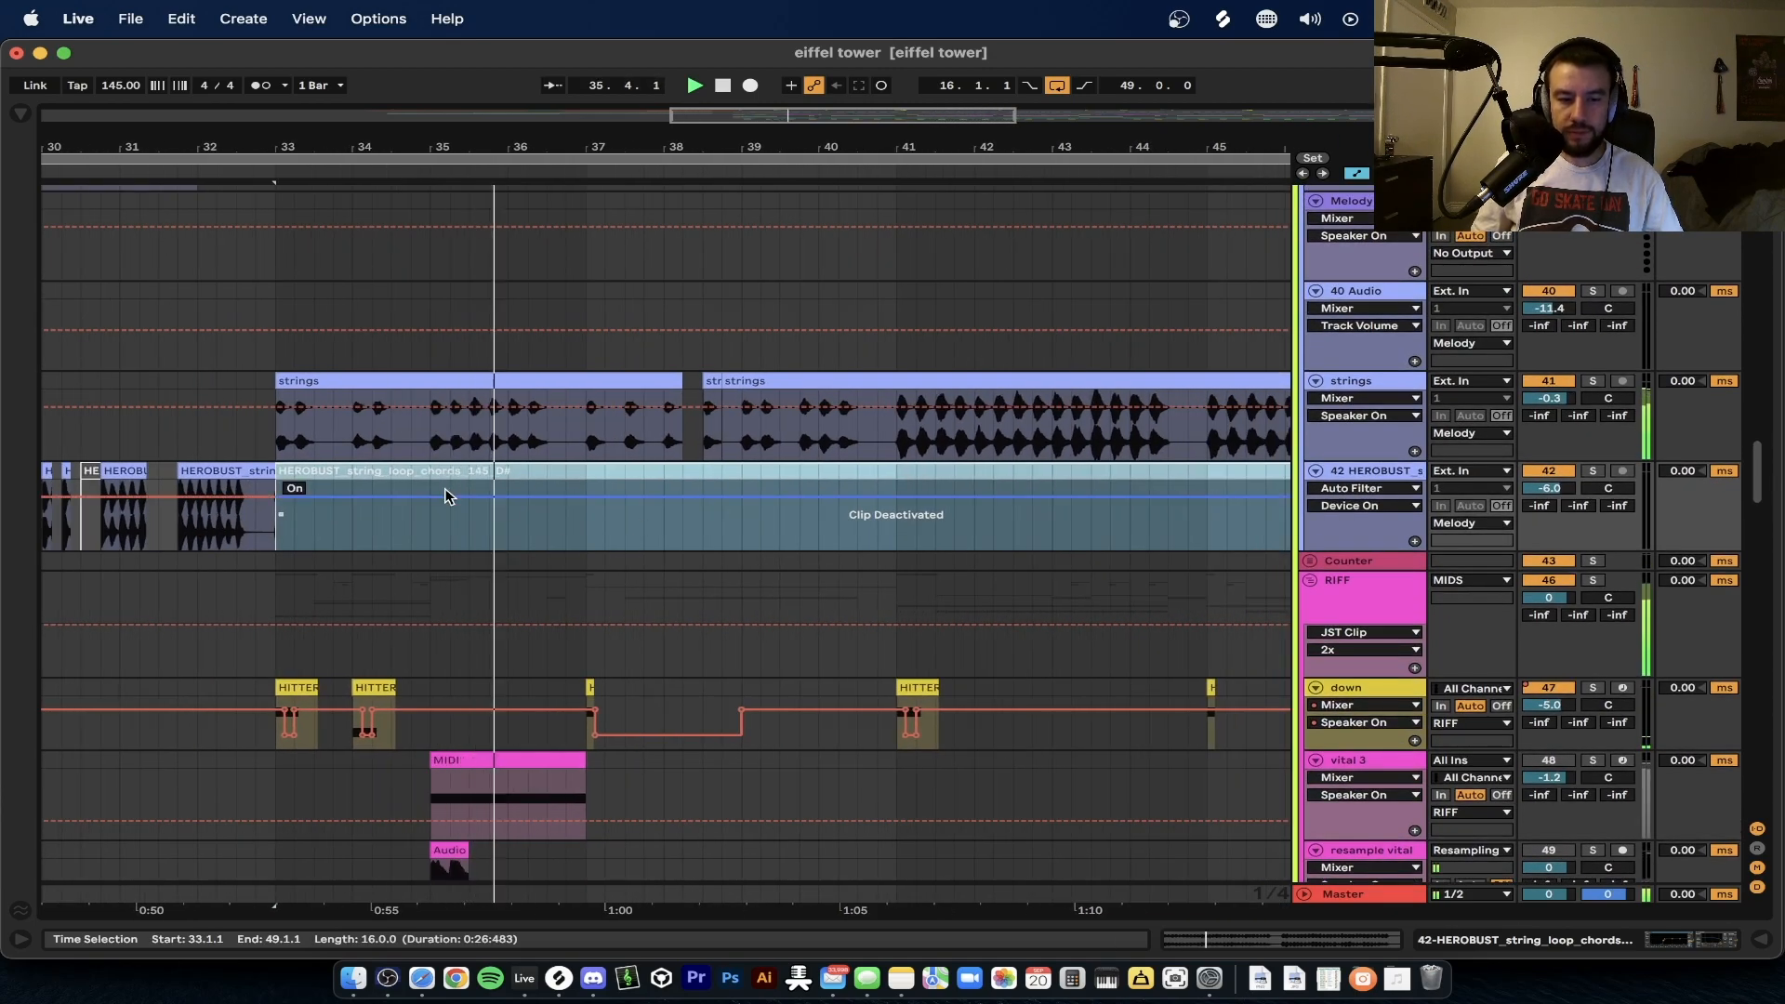
scroll(446, 494, "up", 2)
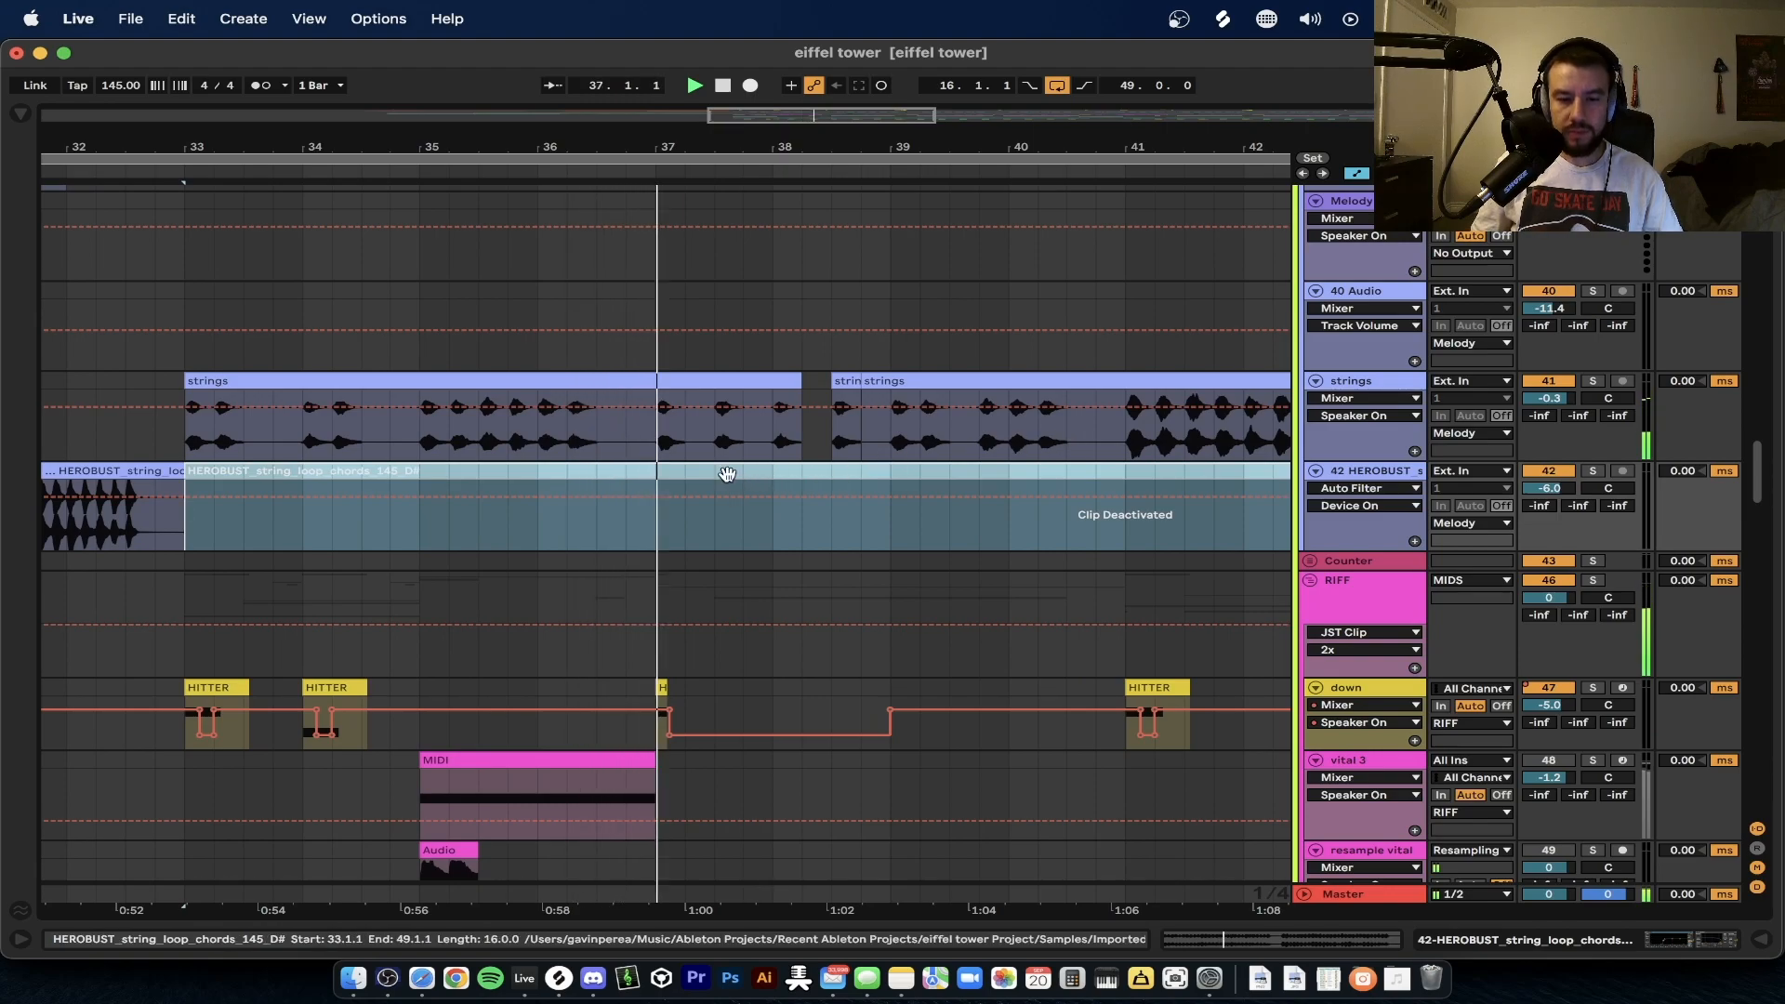
Step: Temporarily activate and solo the HEROBUST string loop to compare it with the strings clips, and deactivate and unsolo it again
key("0")
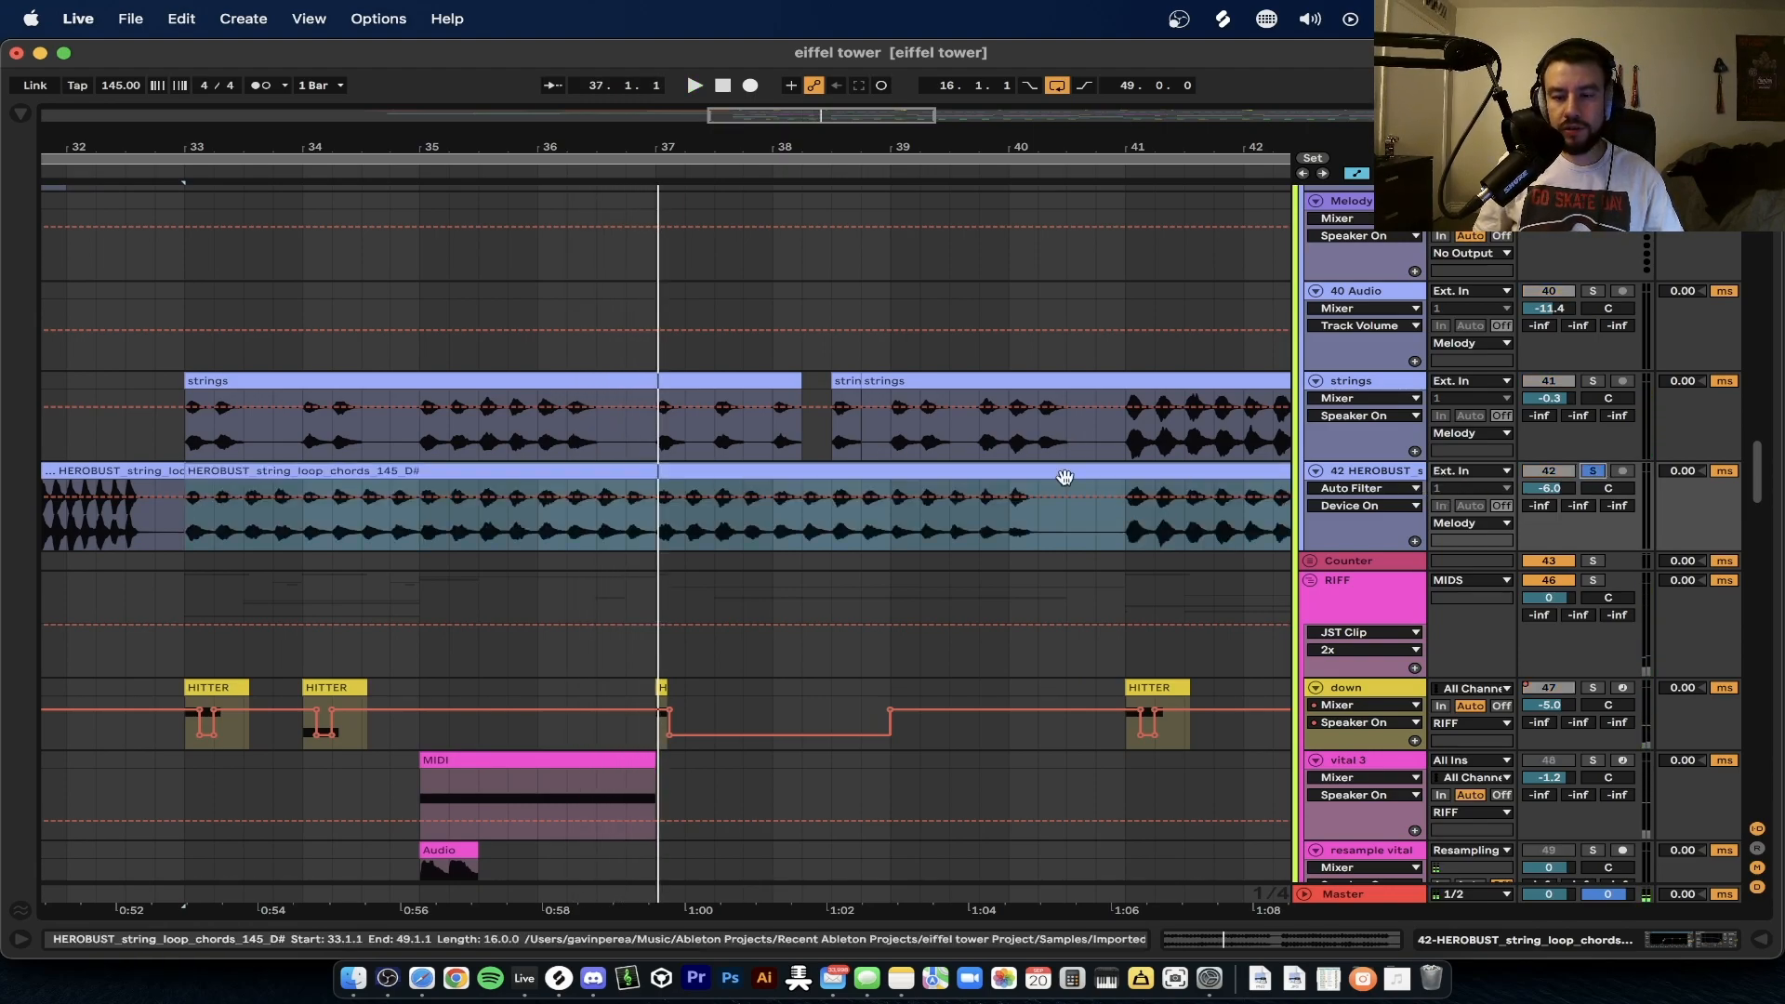
scroll(881, 490, "down", 2)
scroll(627, 490, "right", 2)
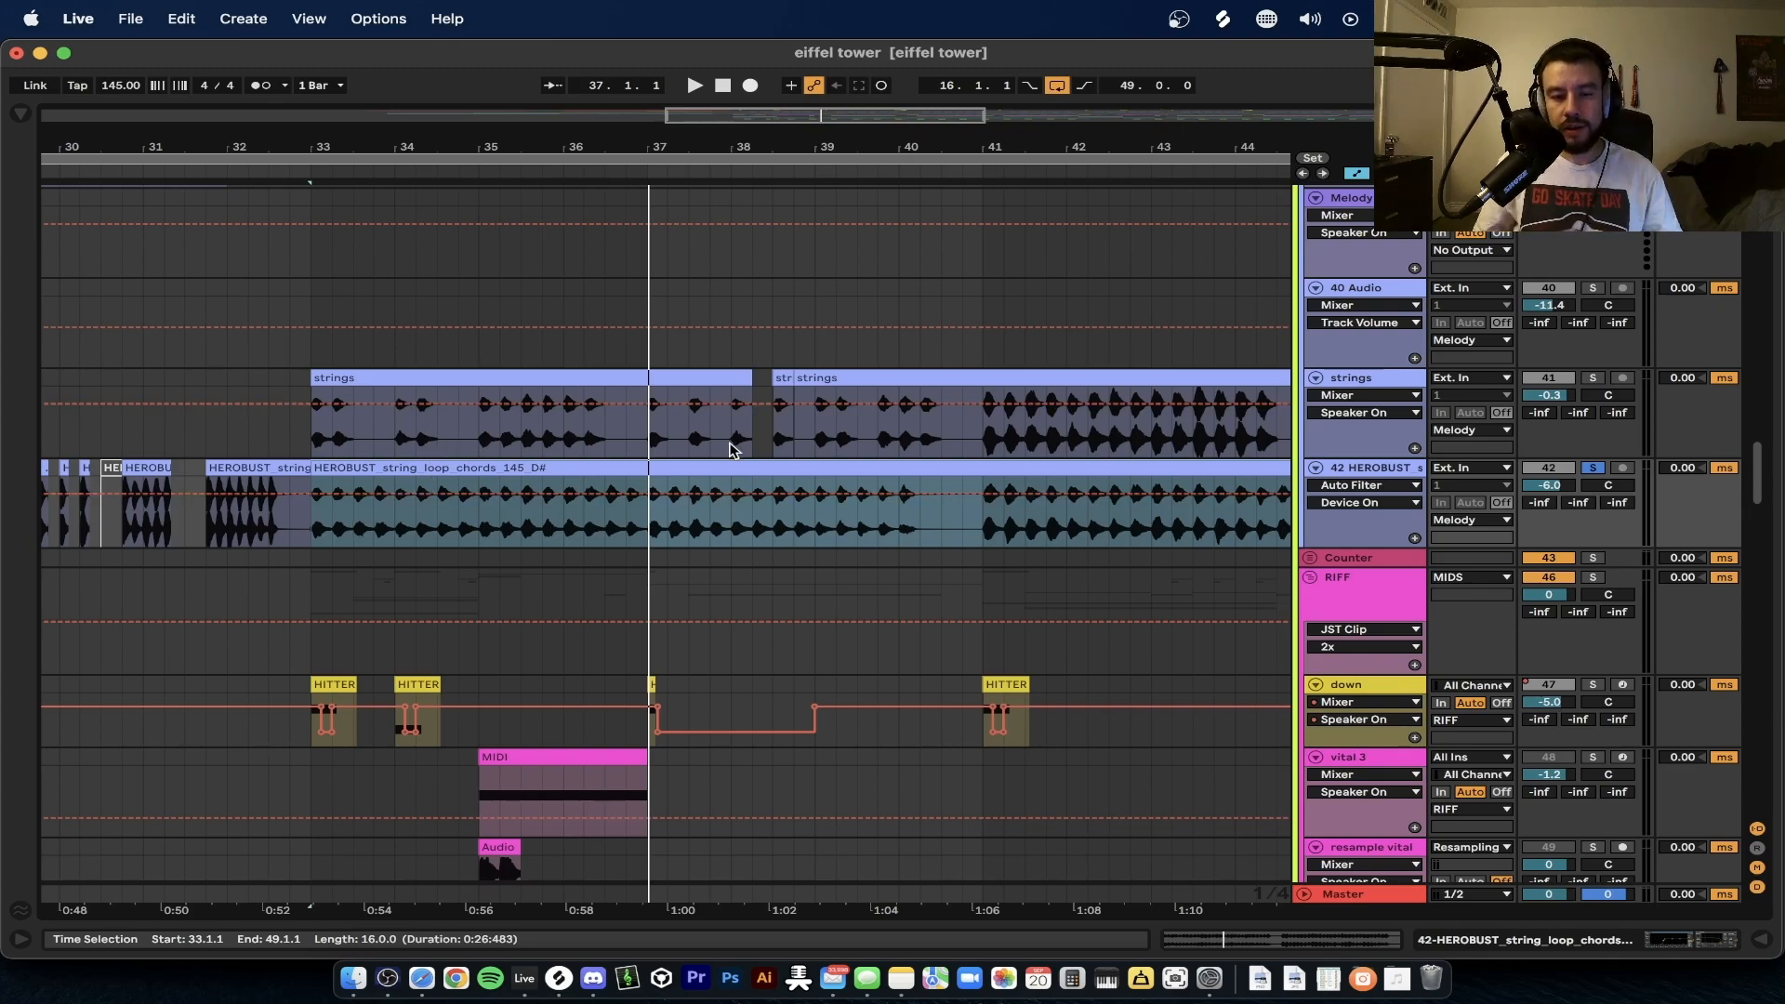
scroll(664, 457, "up", 2)
scroll(957, 428, "down", 2)
scroll(958, 427, "right", 2)
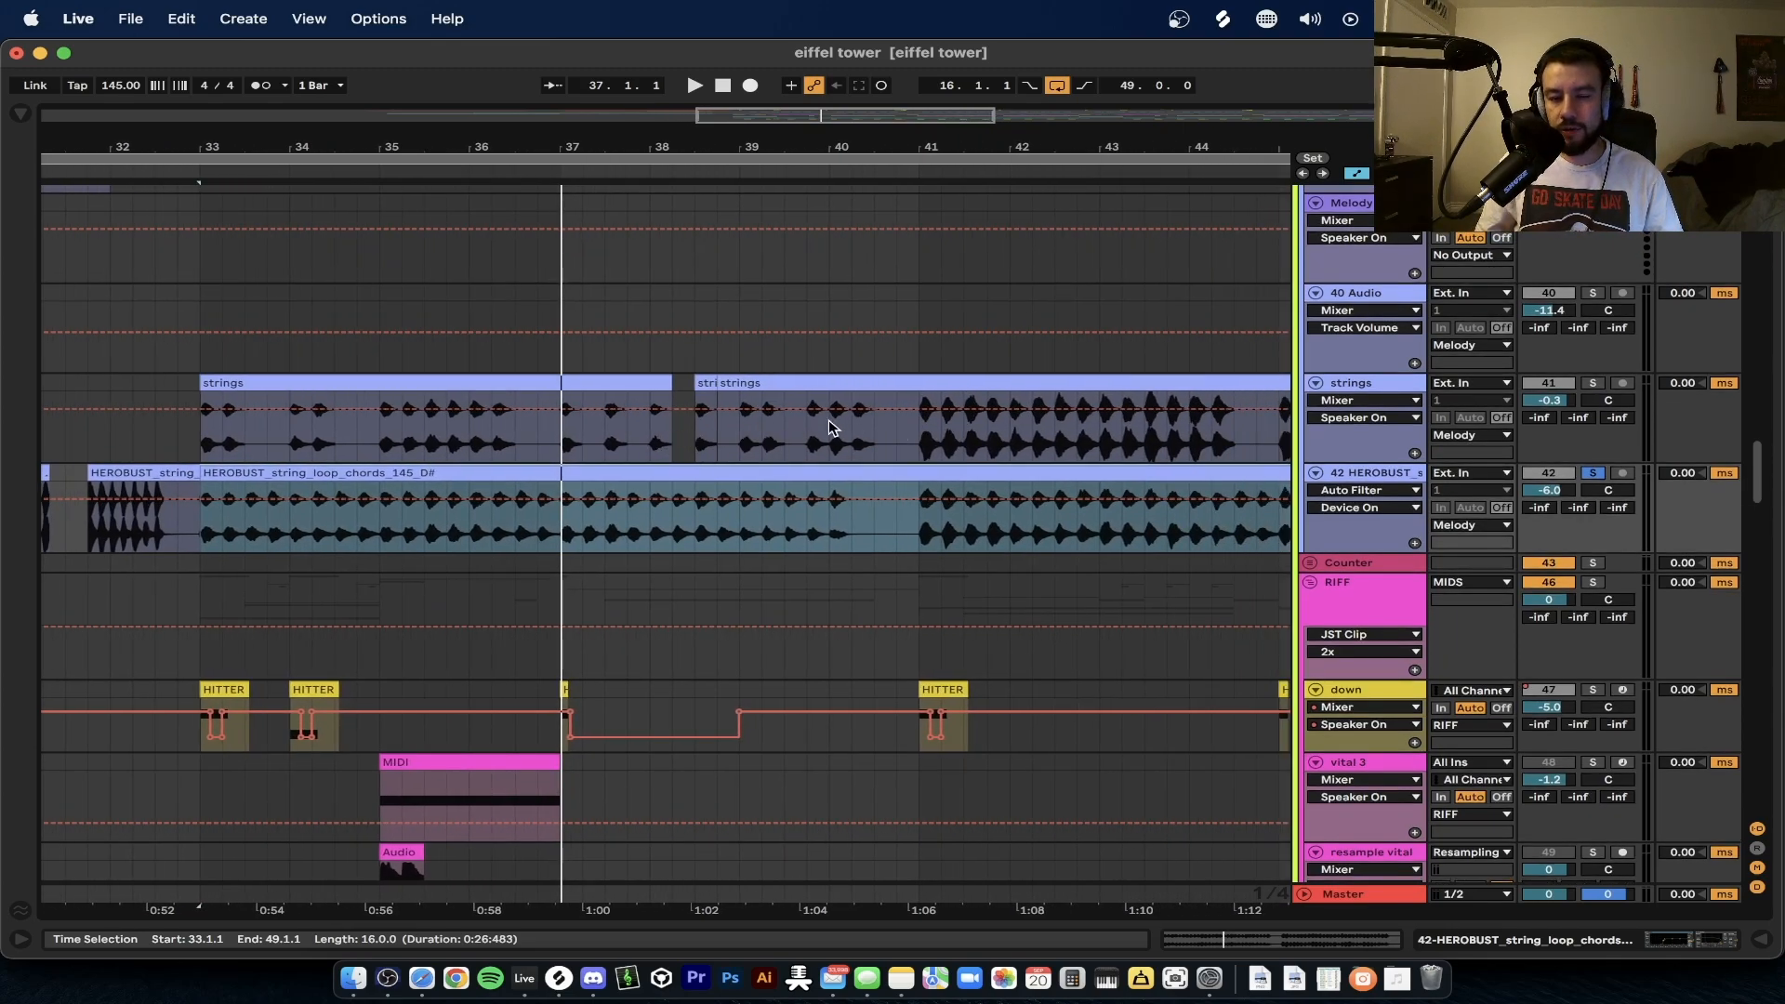
scroll(836, 428, "right", 3)
scroll(818, 450, "down", 1)
key("0")
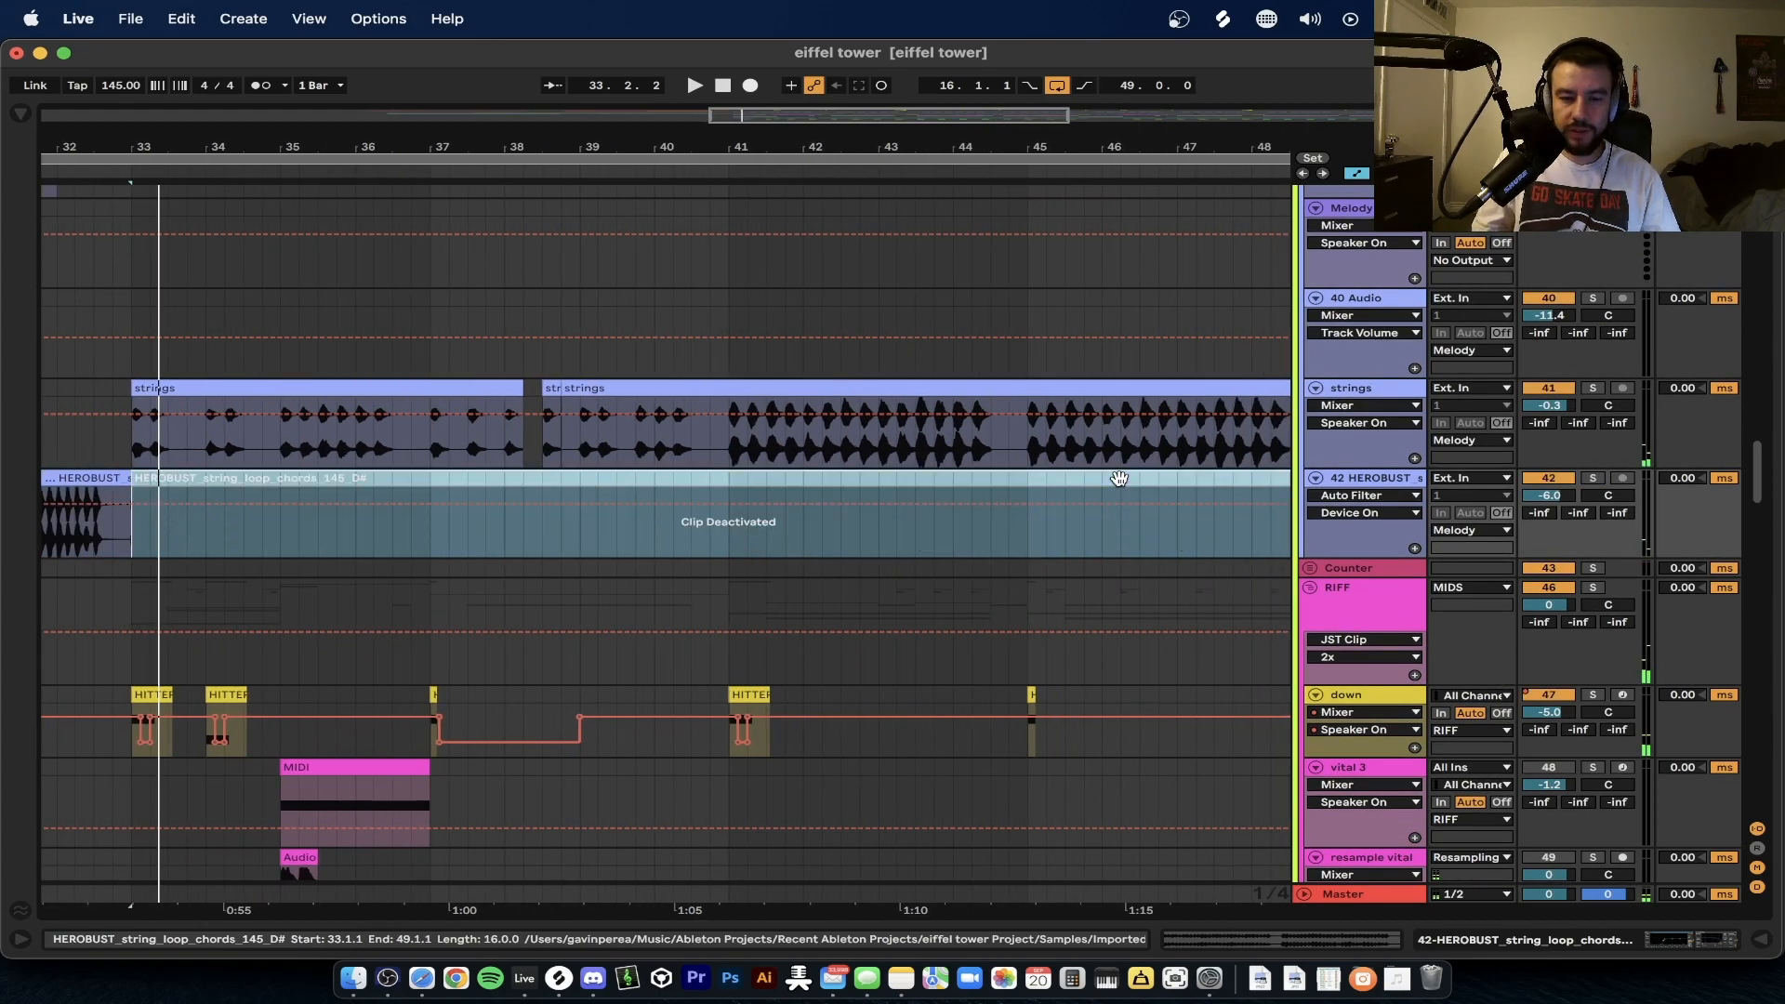
Step: Play the drop from bar 33 on all layers and open the strings track's Convolver Gun reverb device
left_click(128, 315)
key("space")
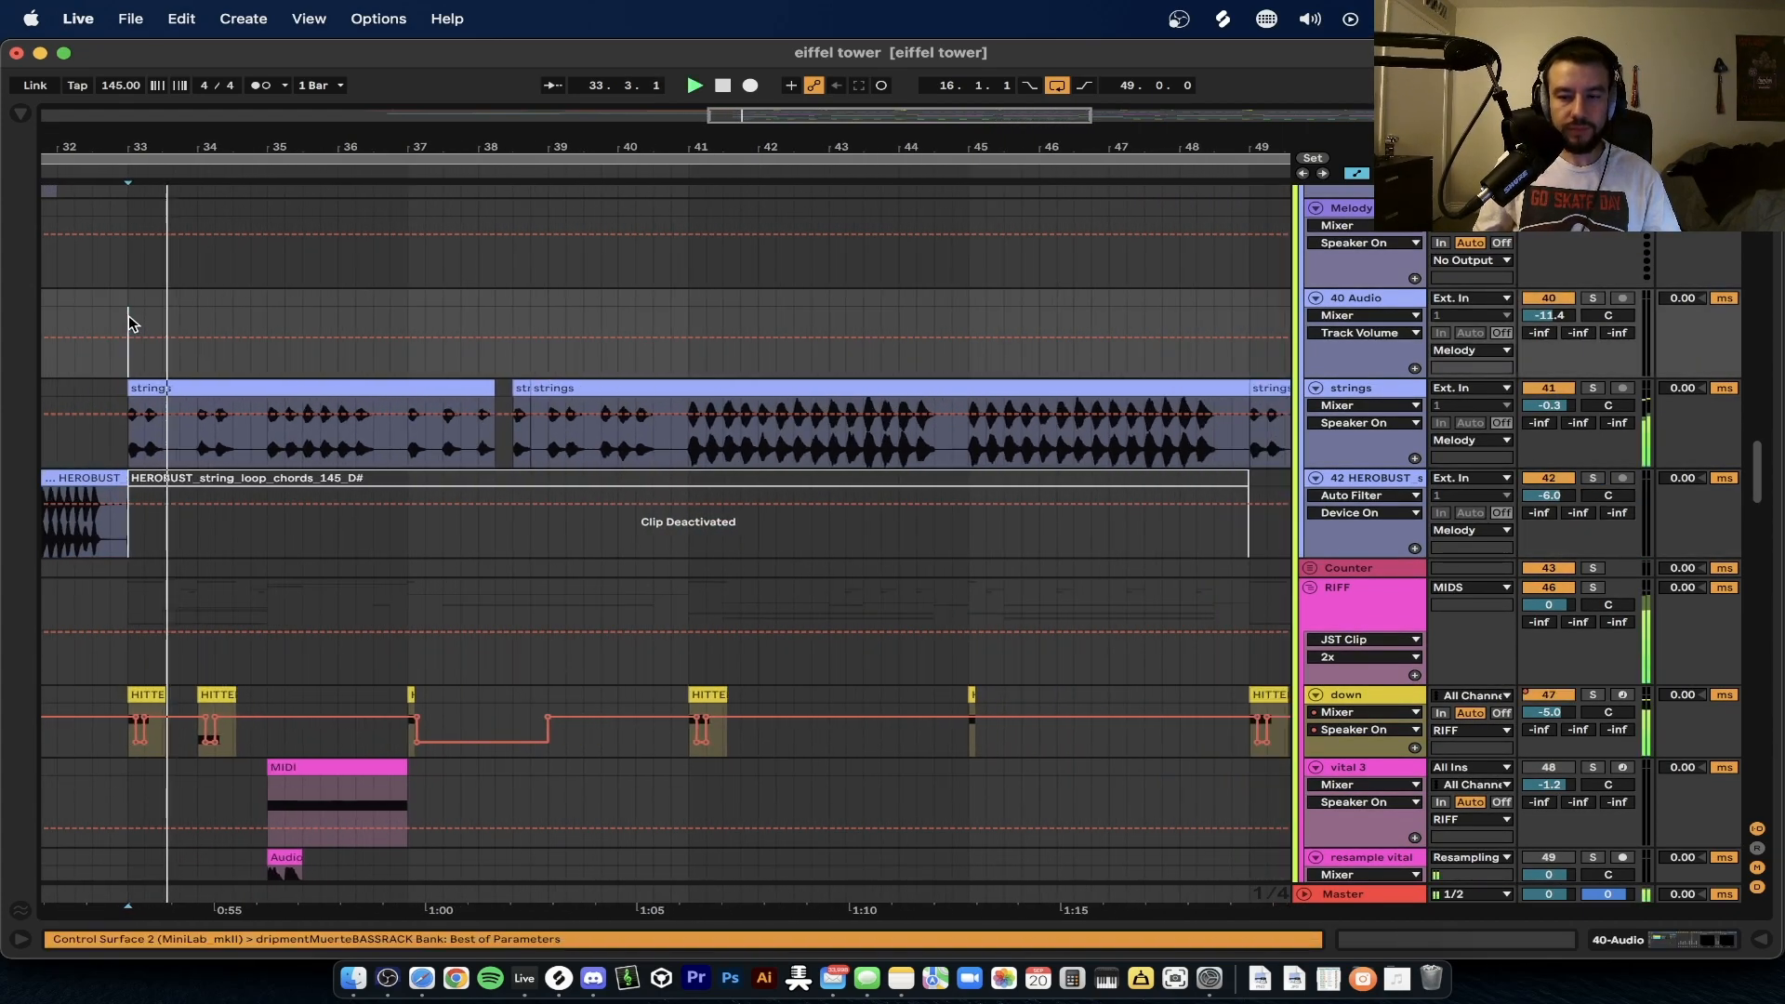
scroll(293, 450, "down", 2)
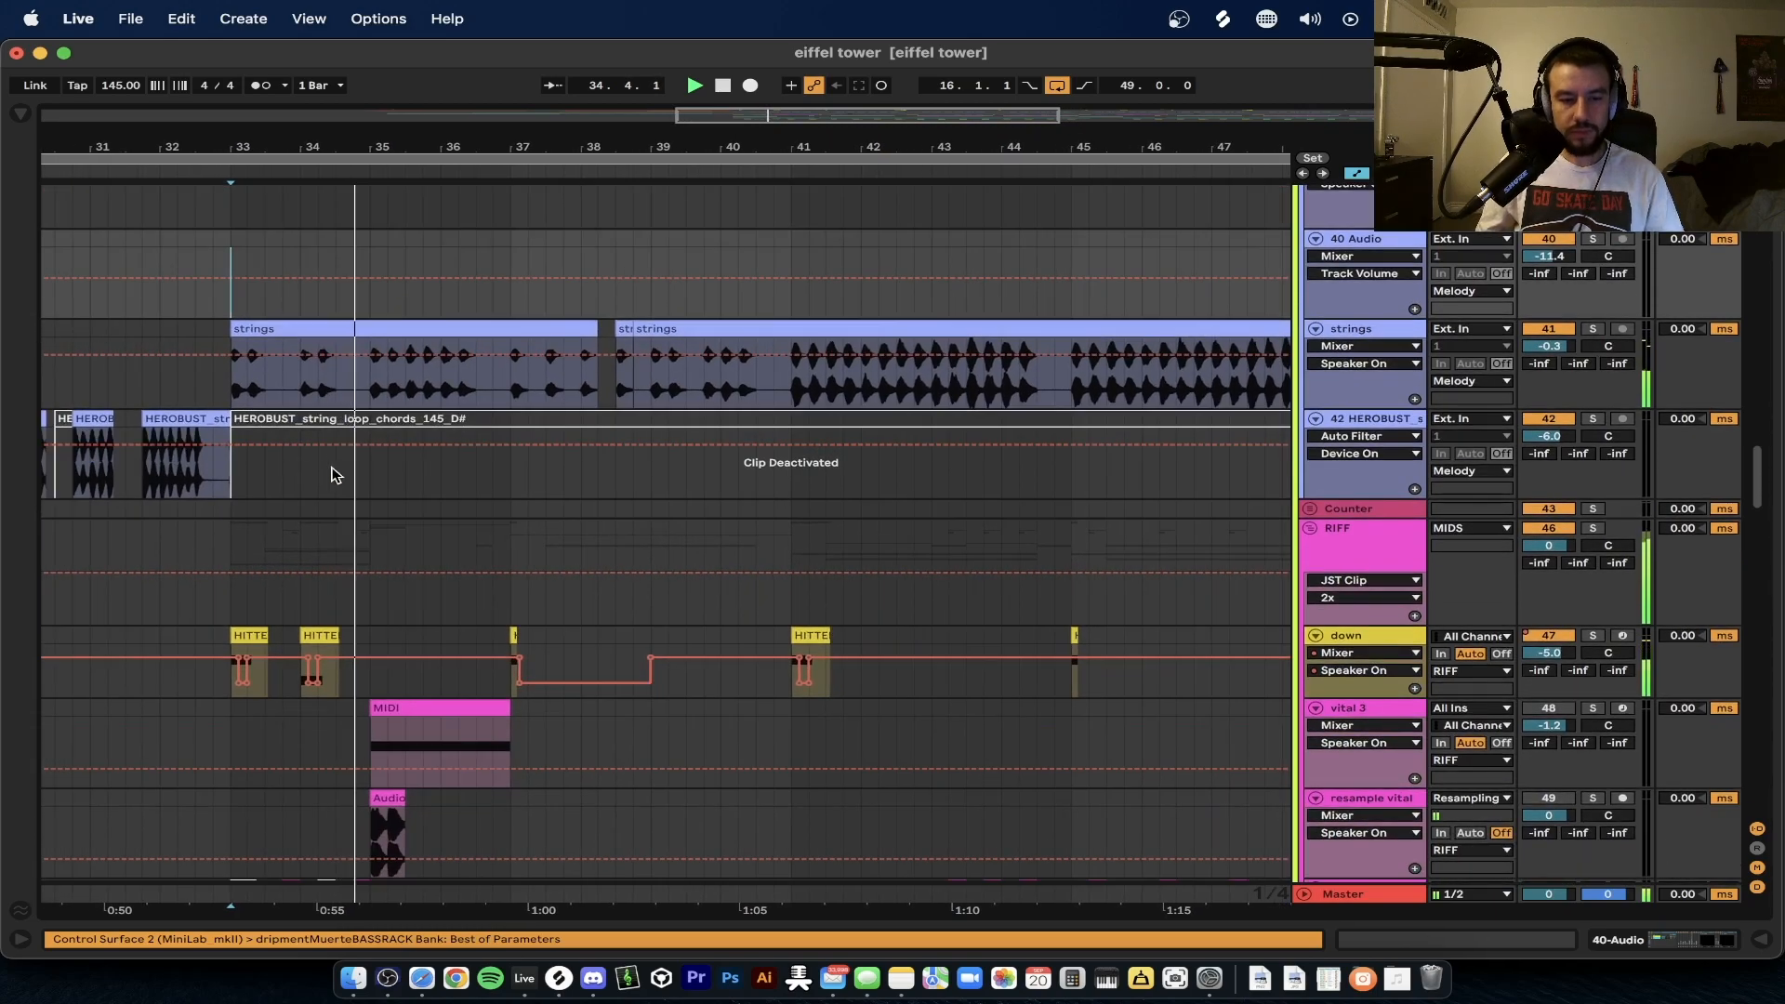
scroll(334, 475, "up", 1)
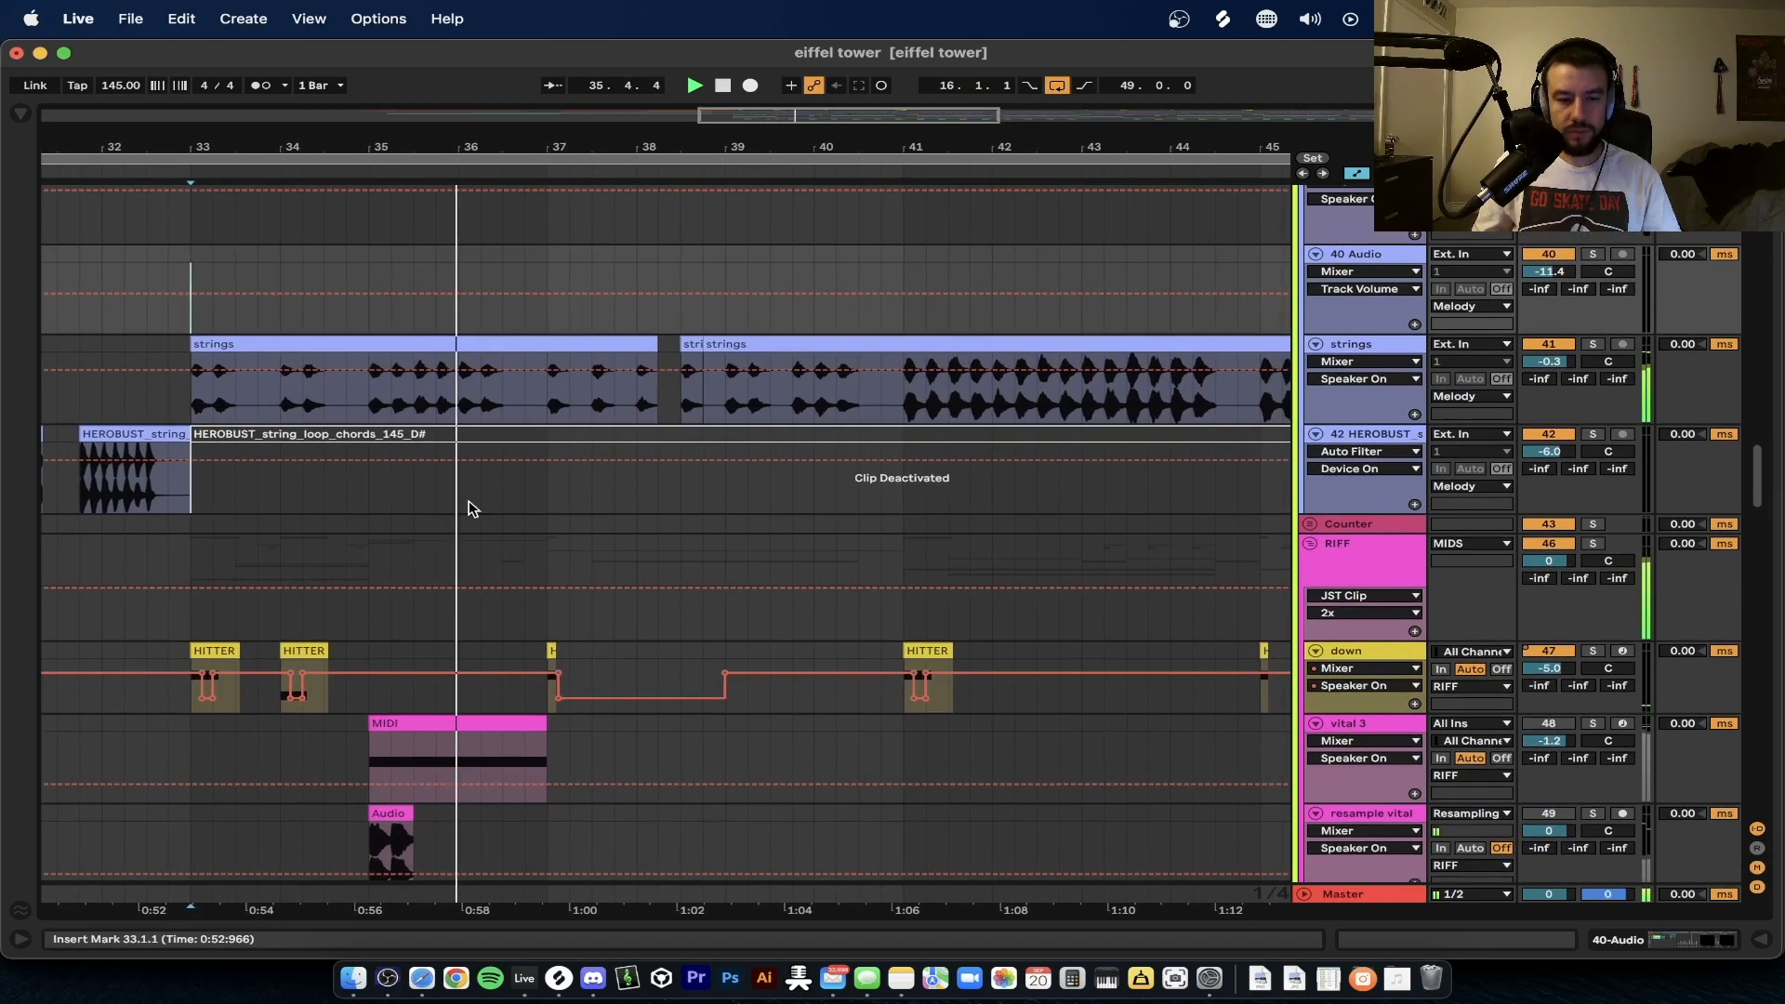
scroll(469, 507, "up", 1)
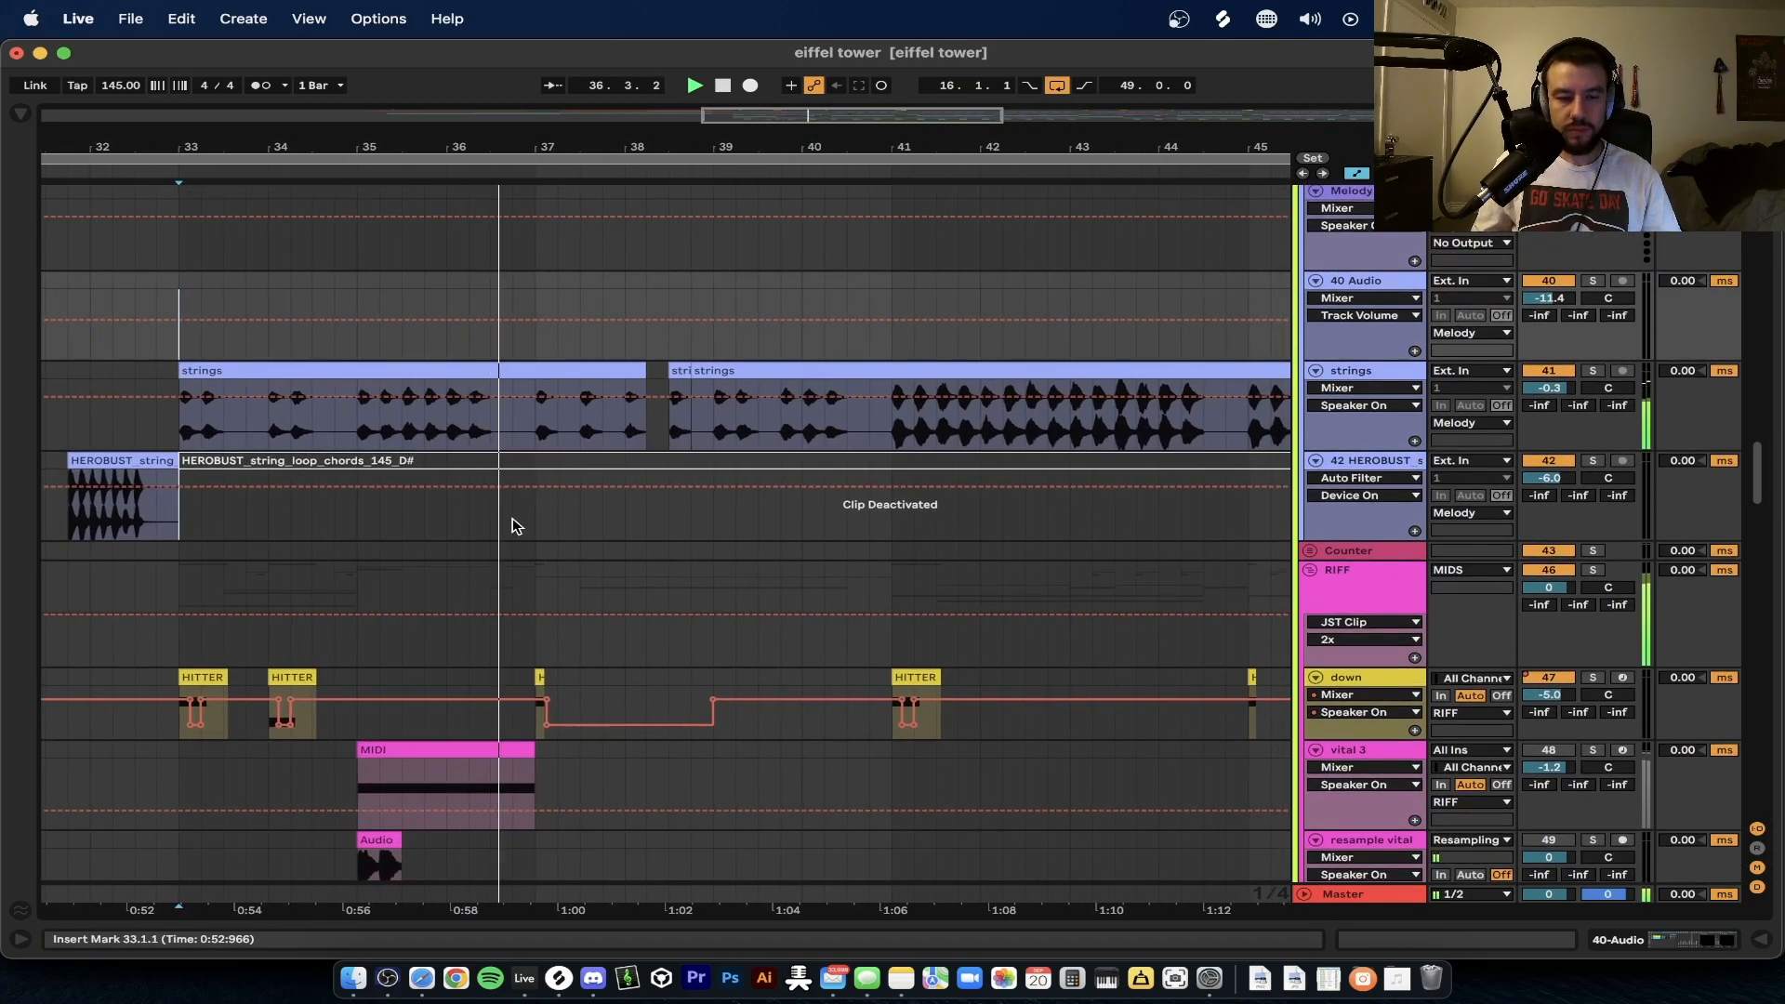
double_click(1353, 370)
scroll(593, 519, "down", 2)
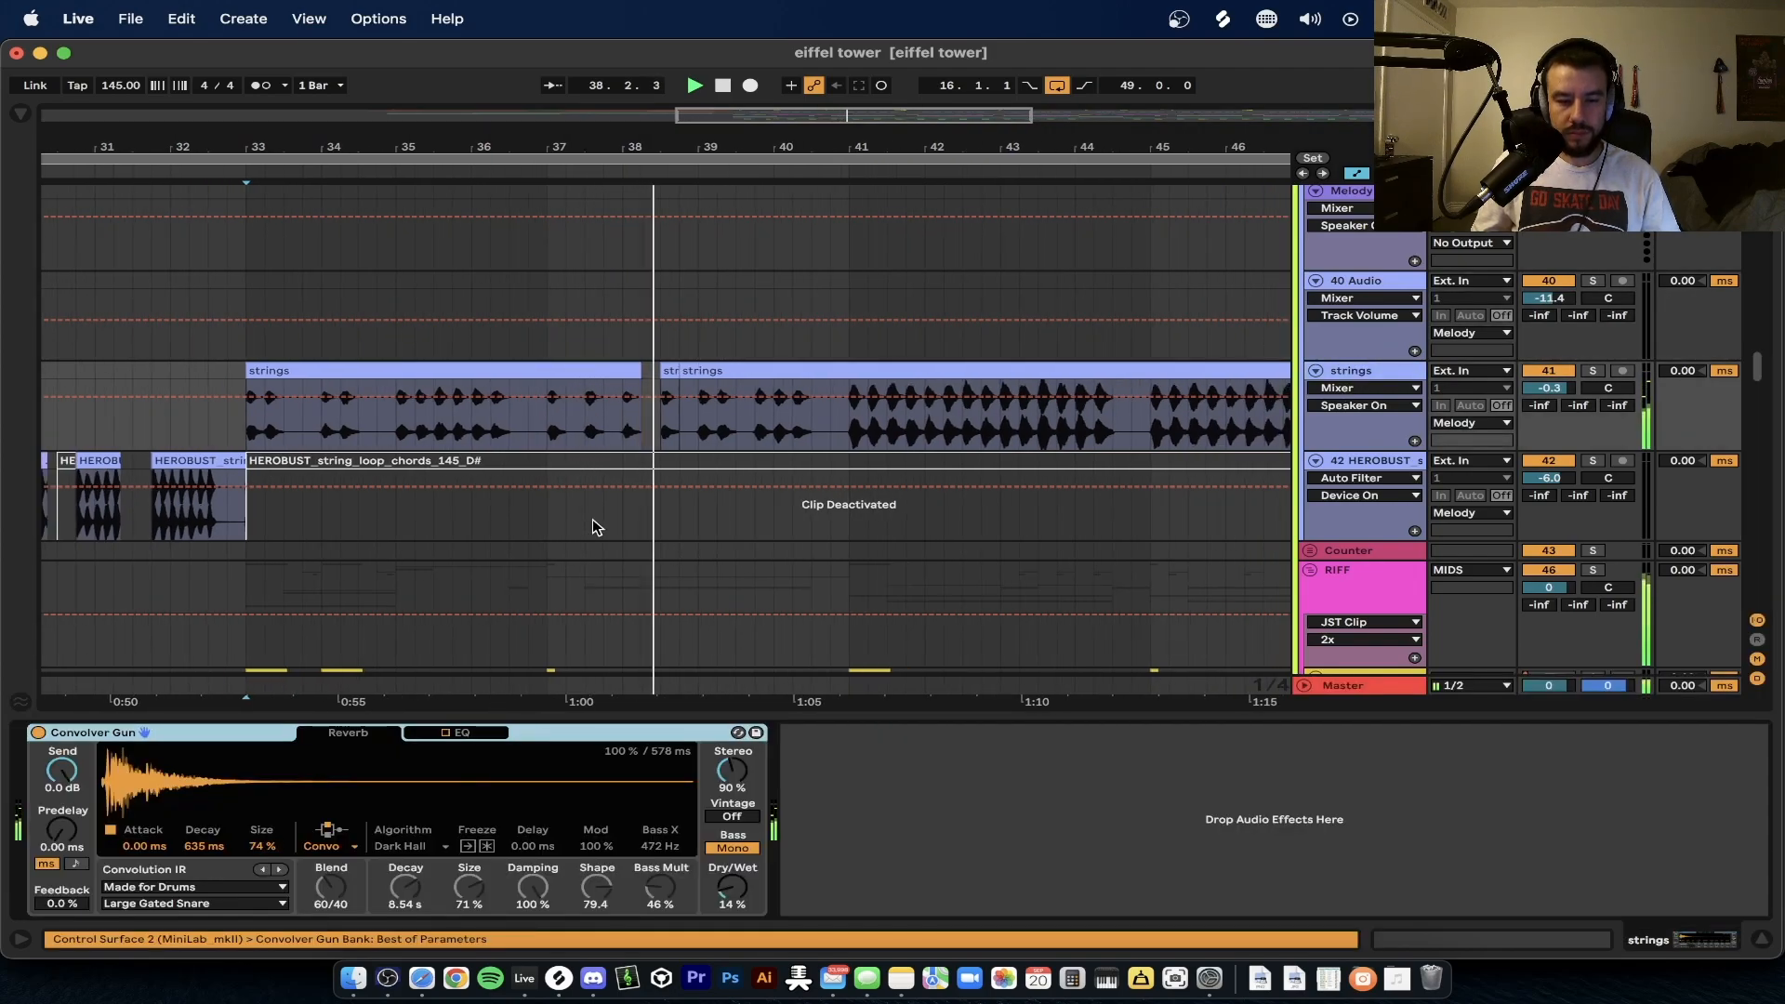
Step: Follow the drop's playback along the strings clips and stop it at bar 45
scroll(593, 520, "right", 2)
key("Up")
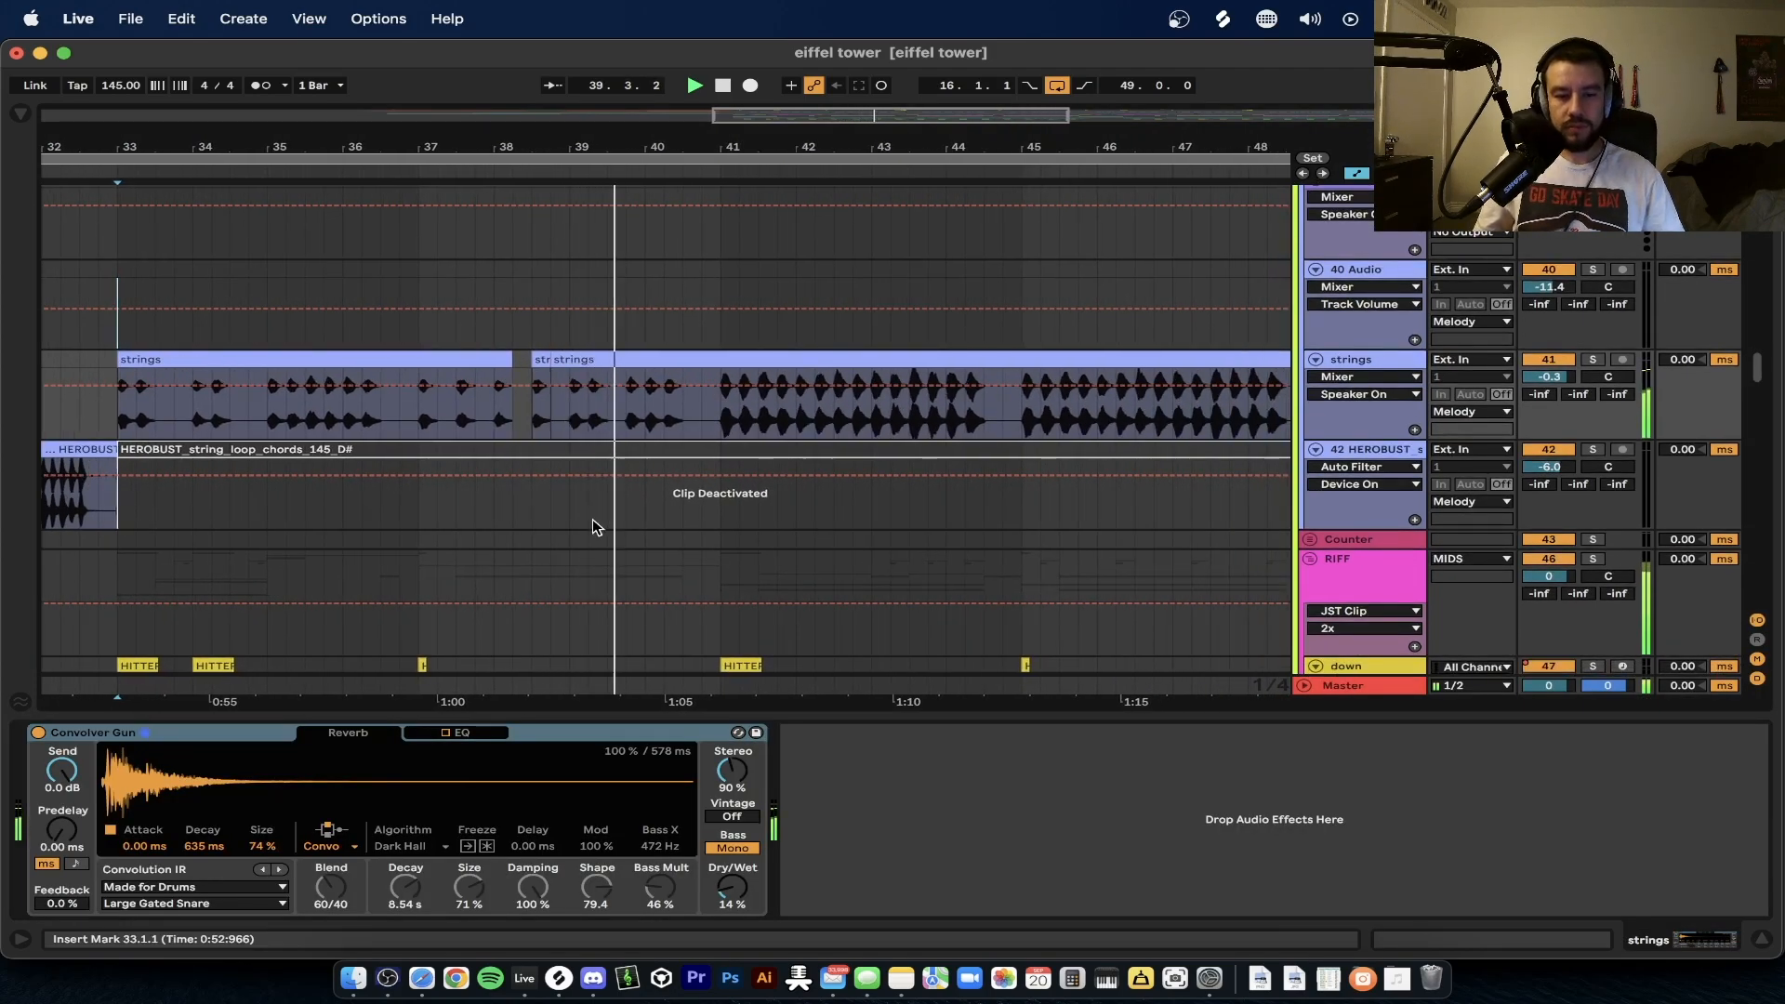
scroll(593, 528, "right", 3)
scroll(593, 527, "up", 1)
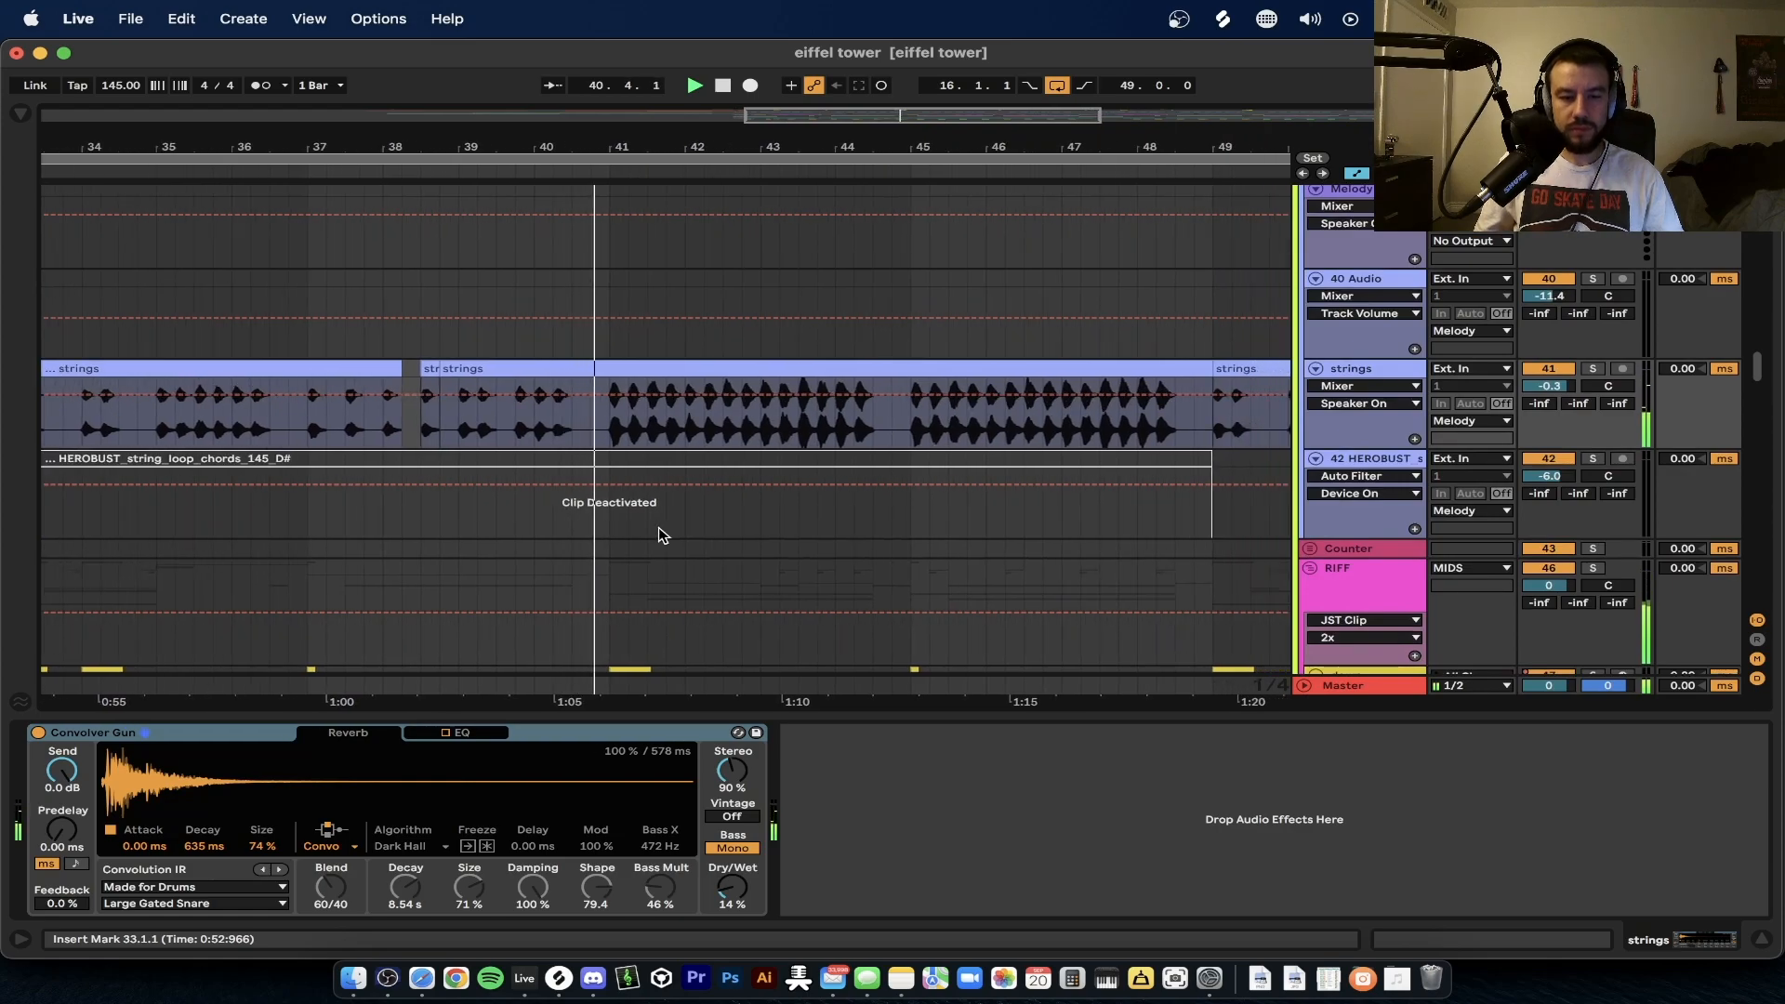
scroll(661, 534, "down", 2)
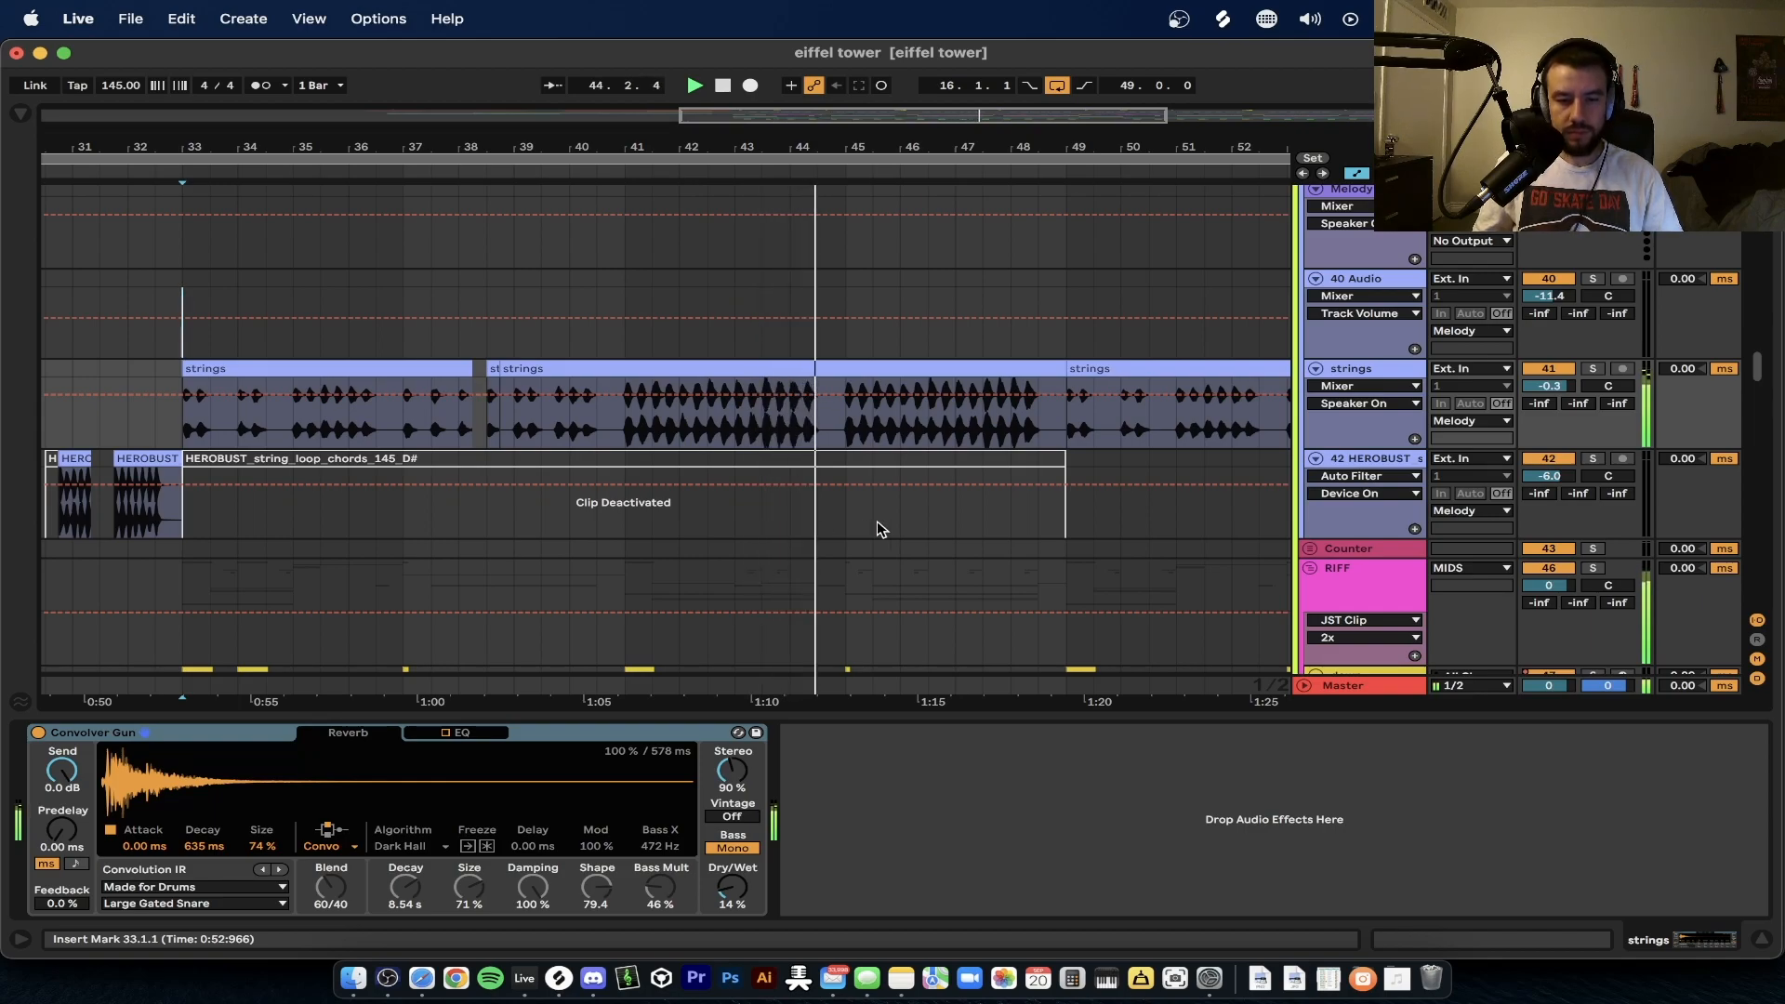
key("space")
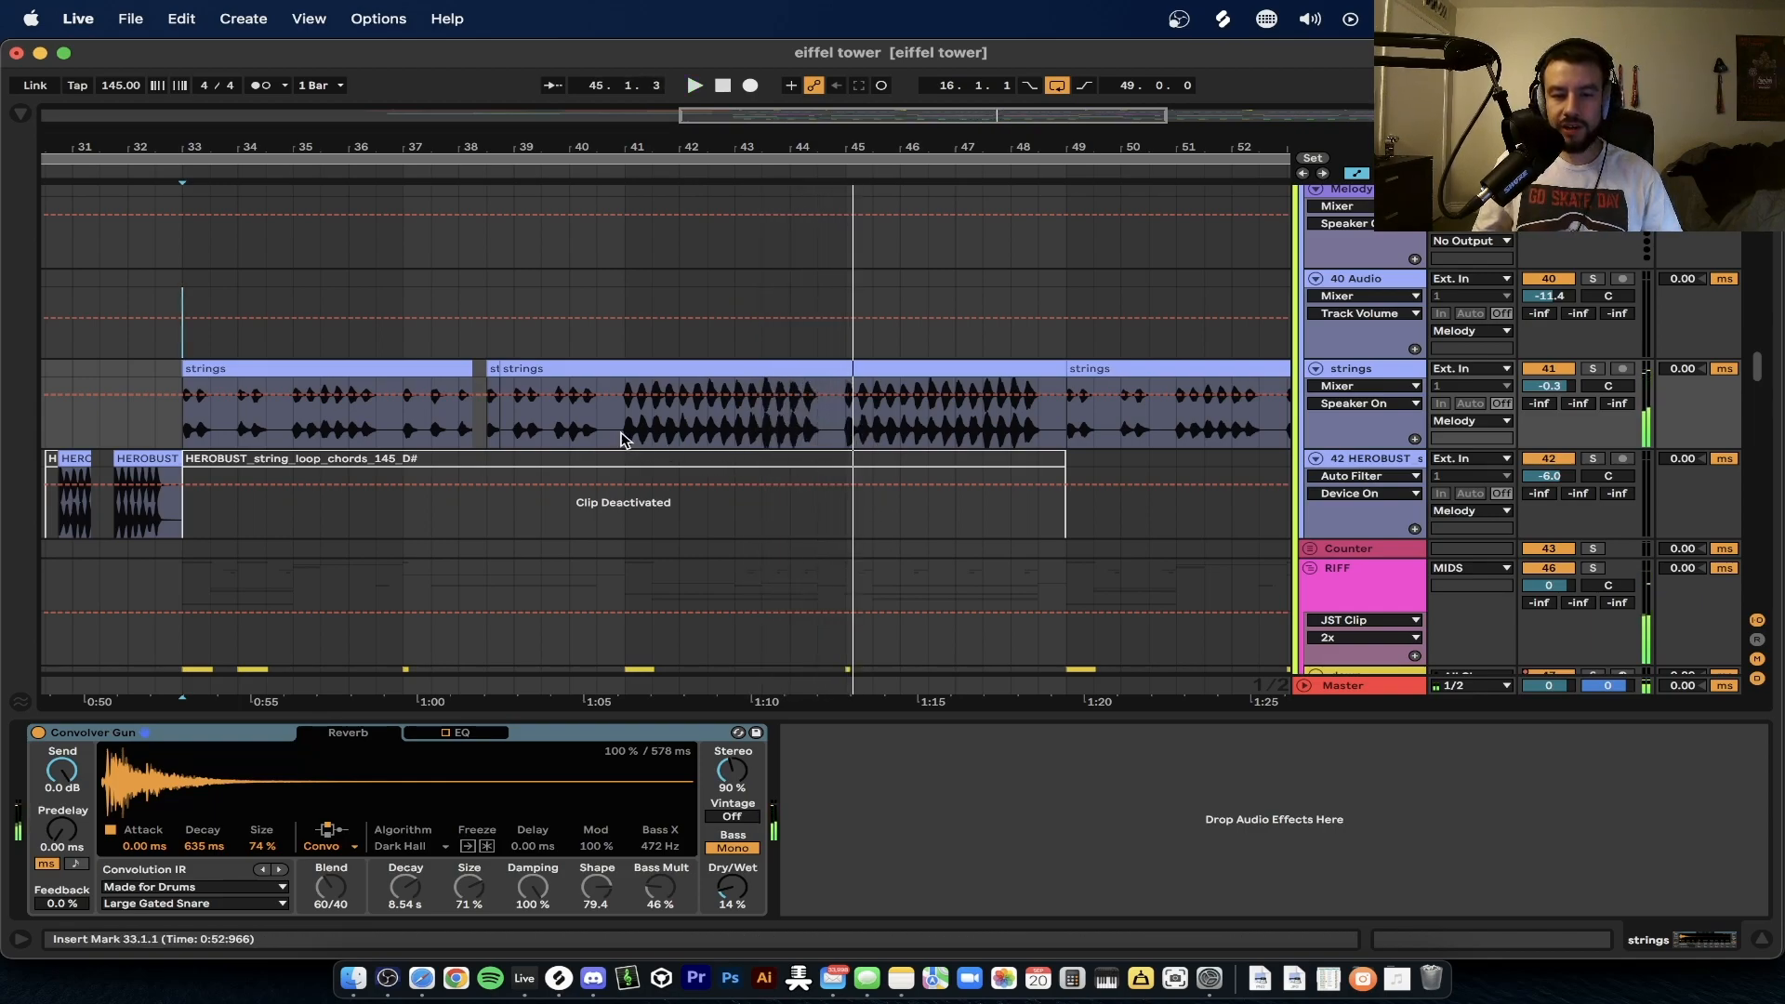
Step: Highlight the strings track's section from bar 41 to 49, and the one from bar 33 to 41, to compare their chop patterns
left_click_drag(651, 435, 811, 437)
left_click_drag(170, 440, 958, 409)
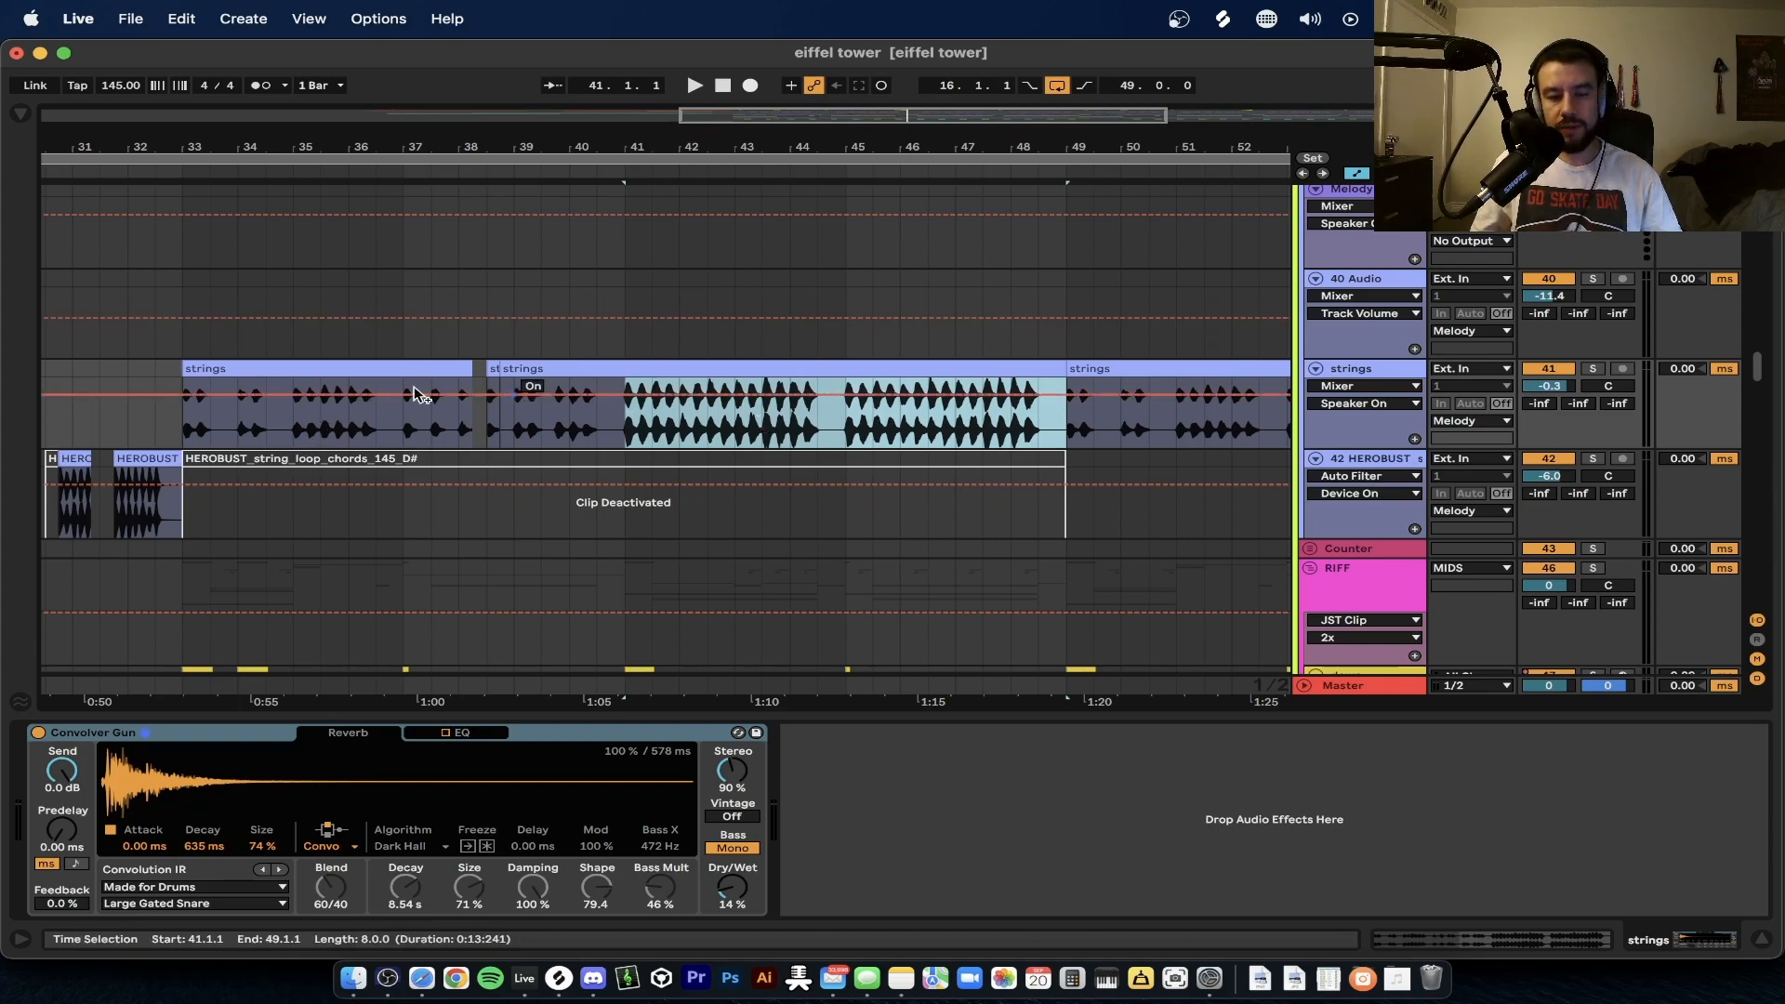
left_click(321, 443)
left_click_drag(191, 427, 631, 409)
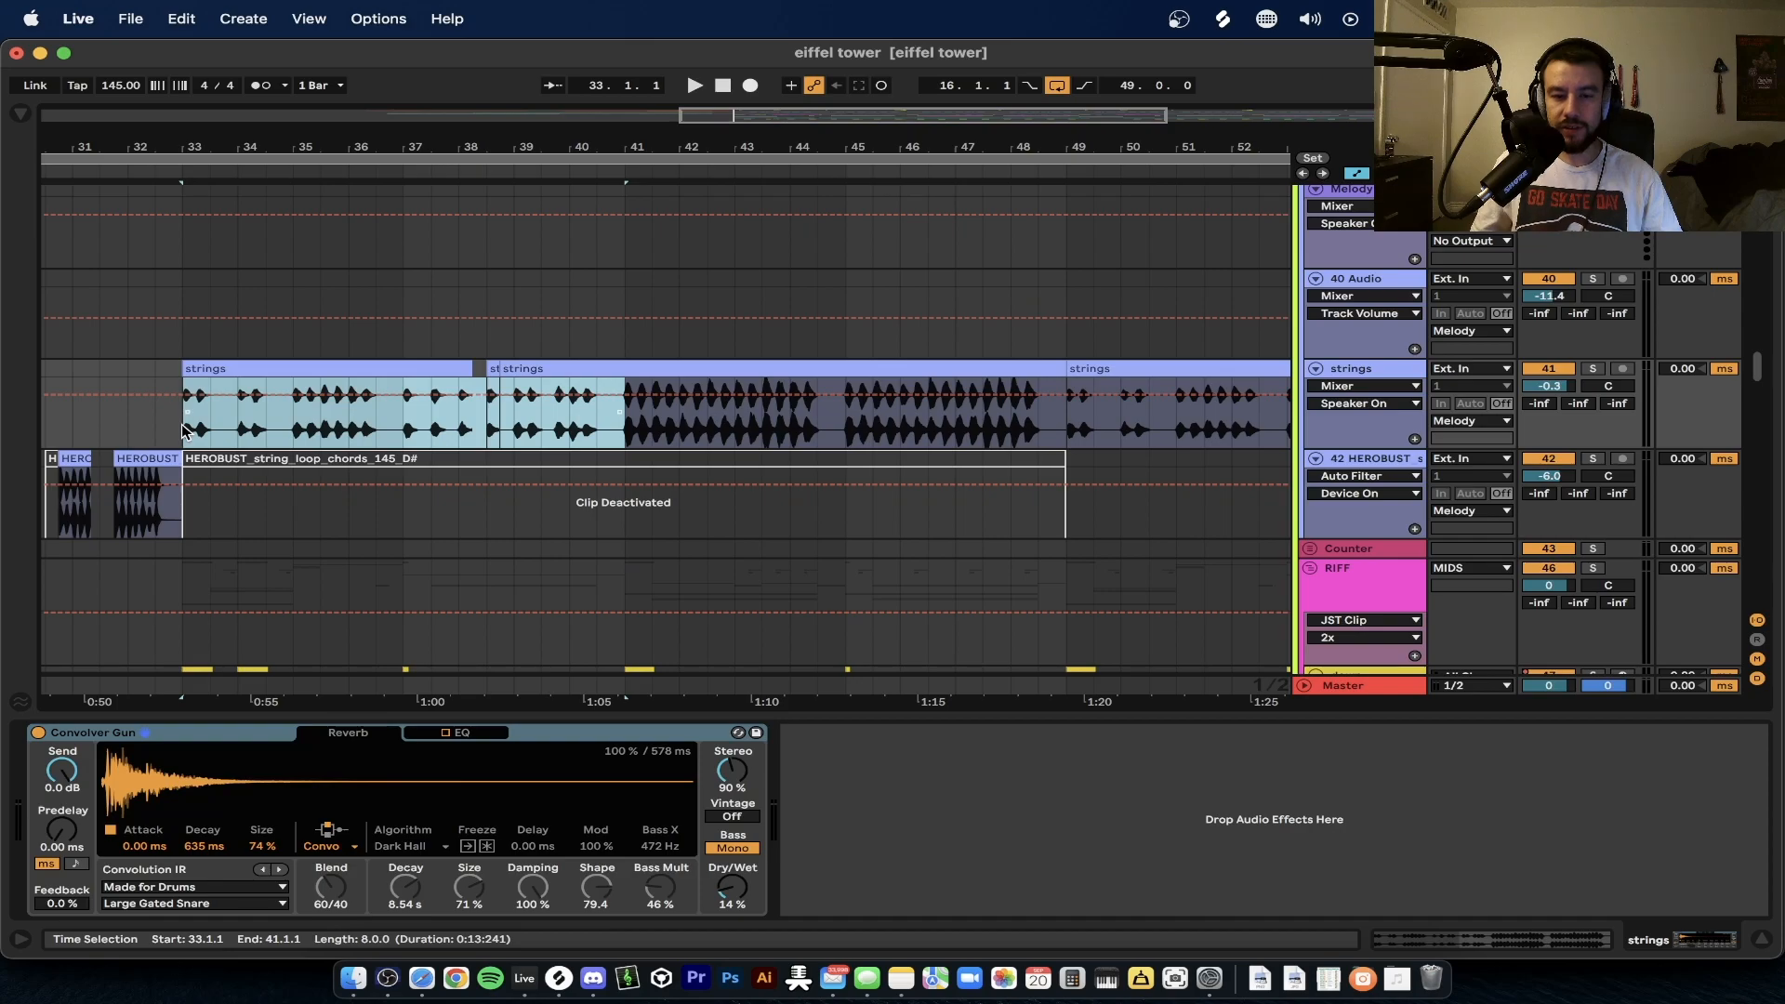
Step: Play the drop from bar 33 again and hide the device view to make room for the tracks below RIFF
scroll(549, 452, "down", 5)
scroll(549, 451, "right", 2)
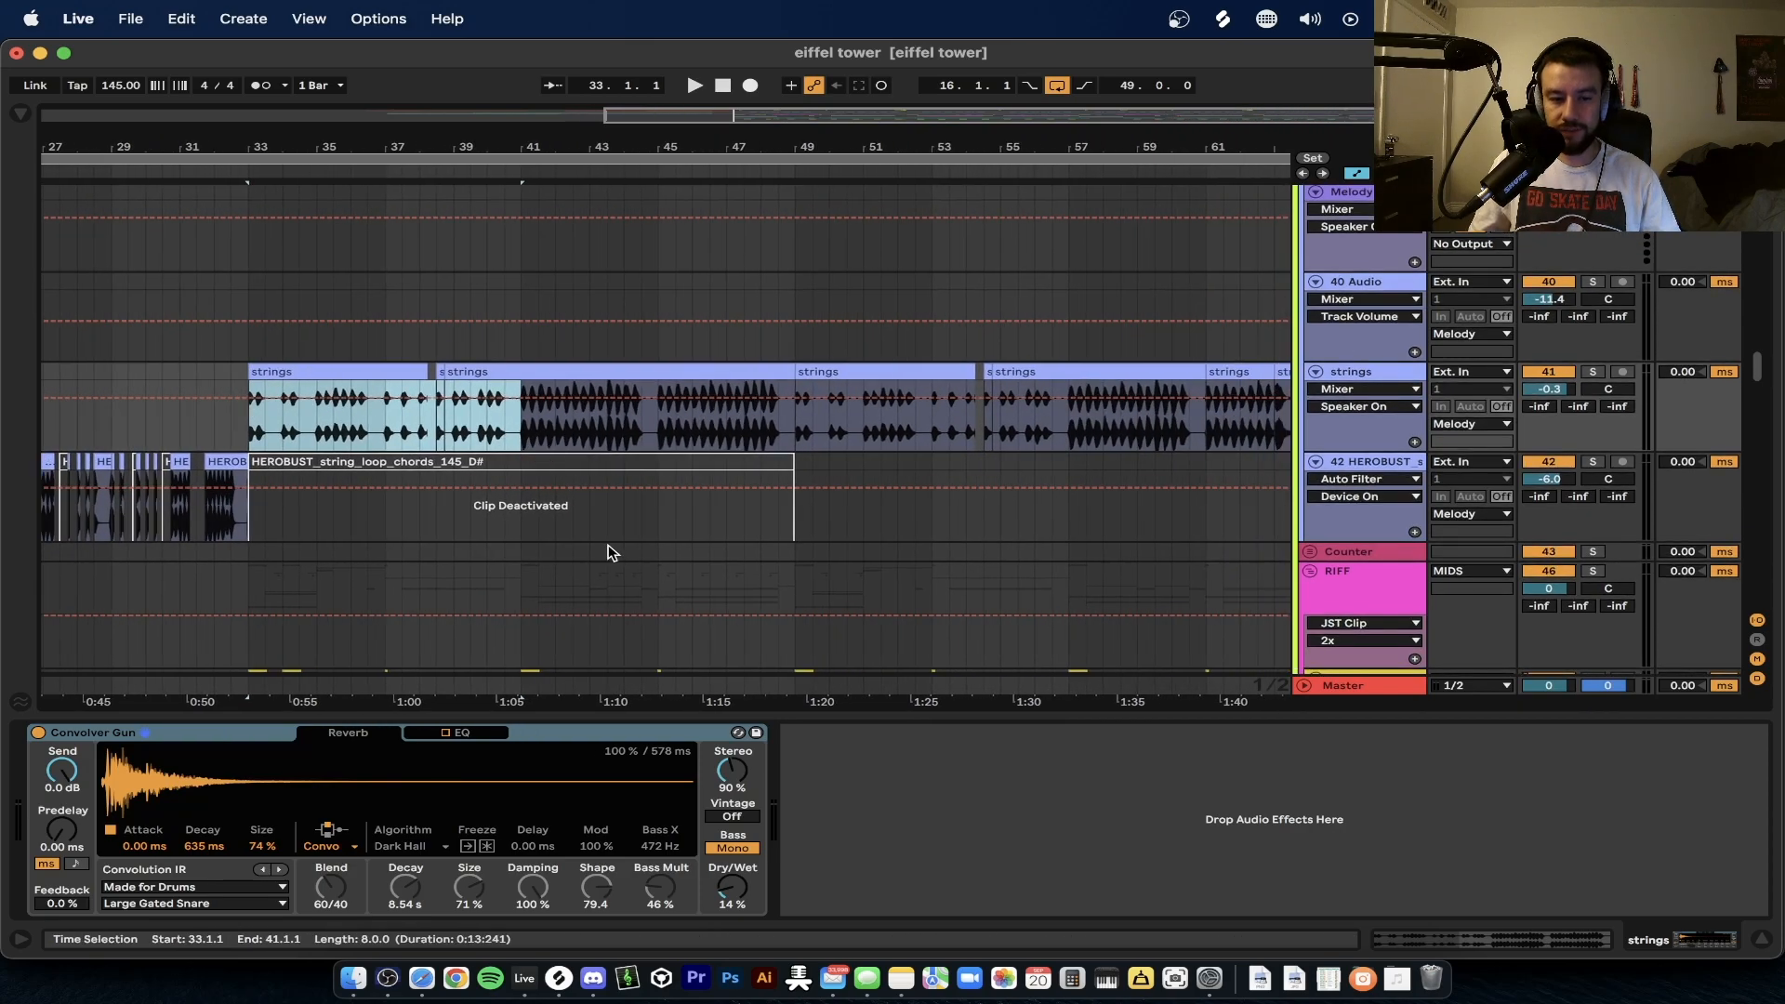
left_click(659, 350)
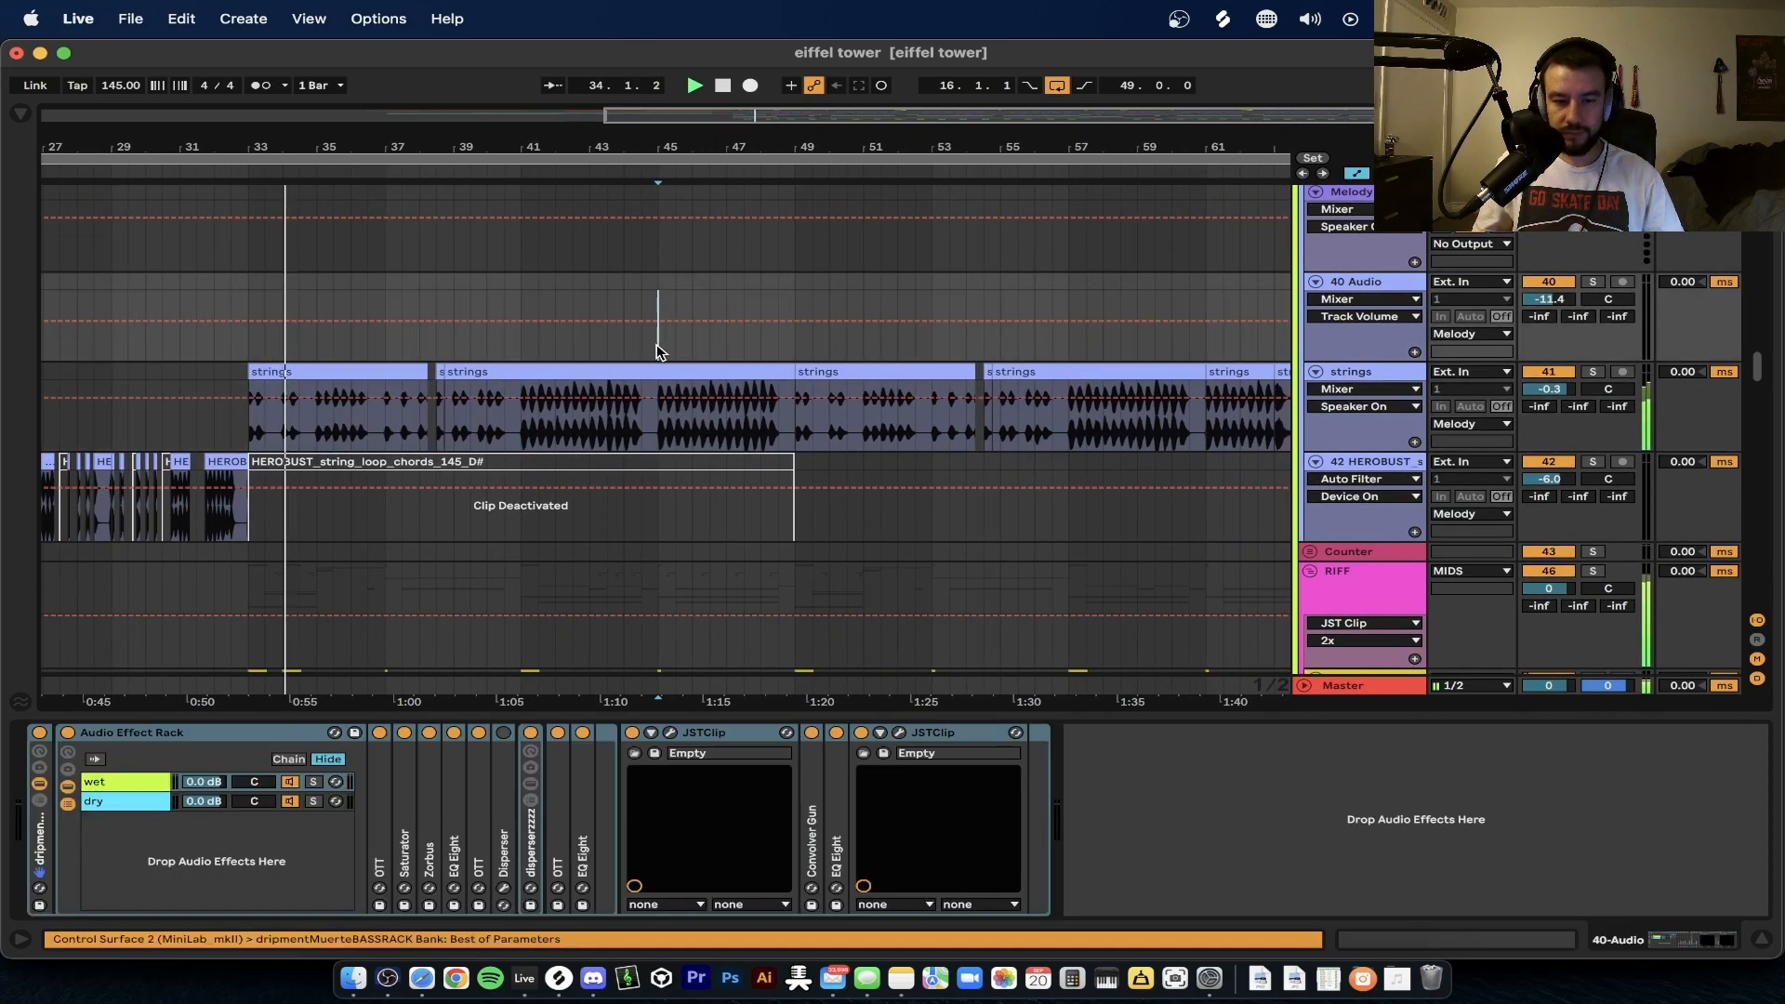
key("super+alt+l")
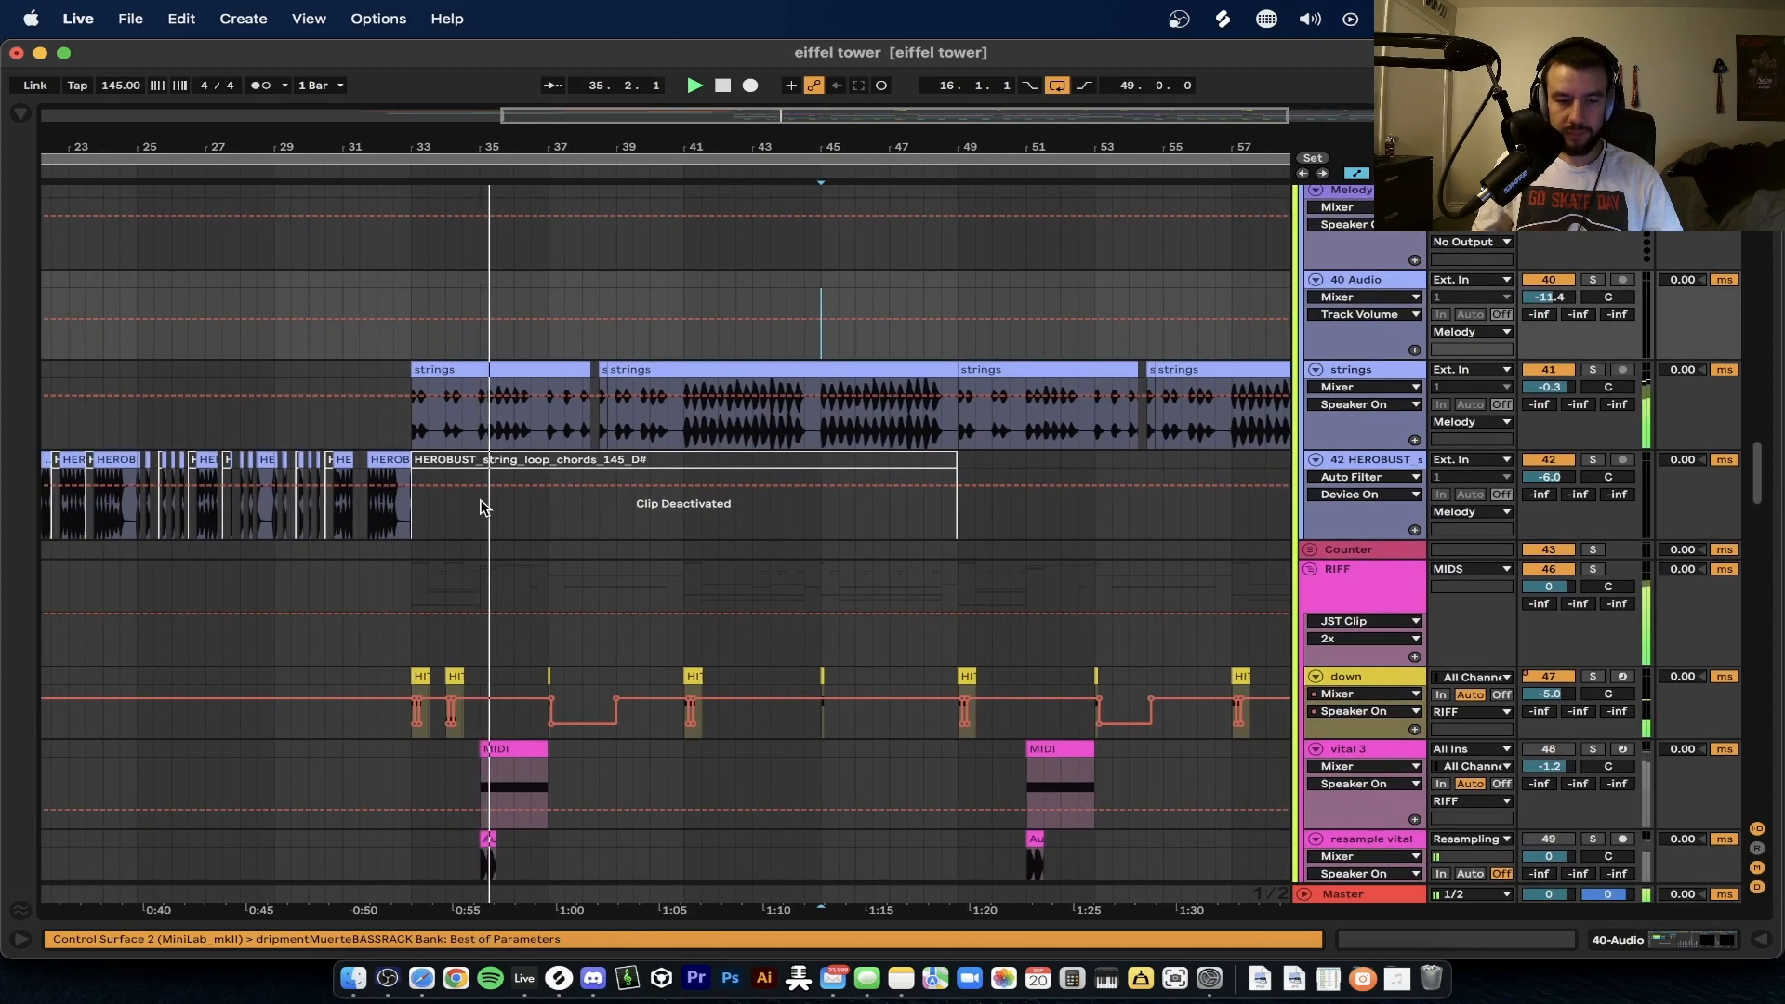